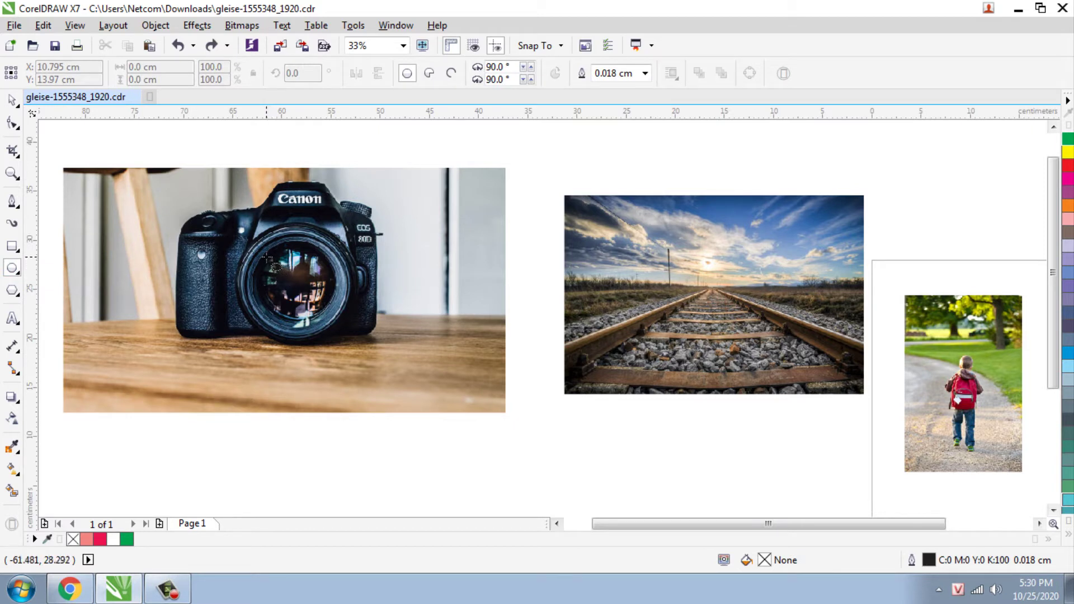
- Draw a circle about 8.5 cm in diameter over the camera lens and give it a red outline
left_click_drag(267, 258, 354, 345)
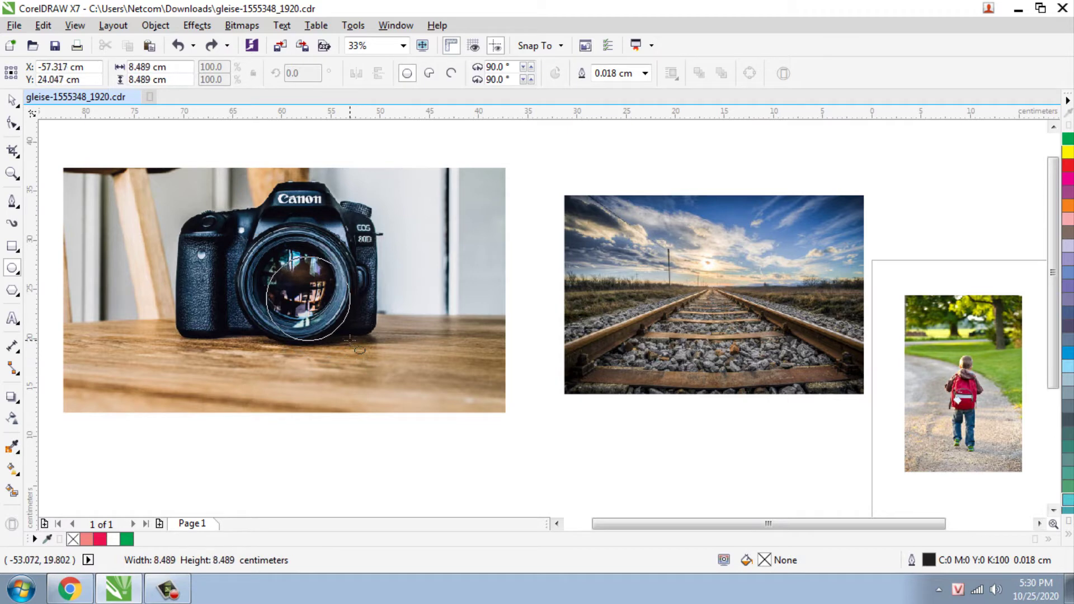
left_click(13, 100)
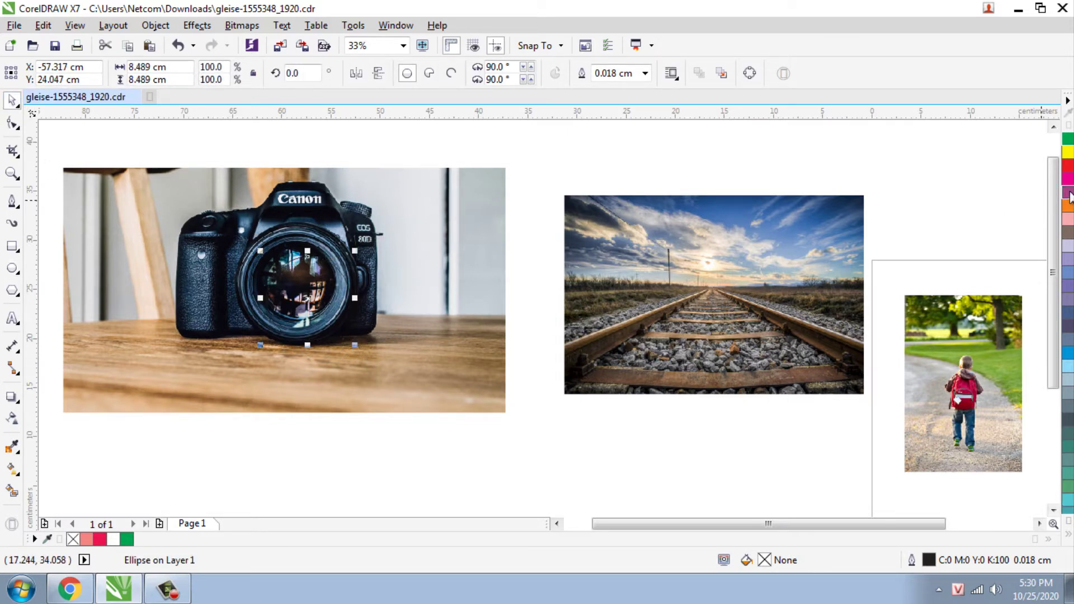
right_click(1066, 167)
scroll(278, 275, "up", 3)
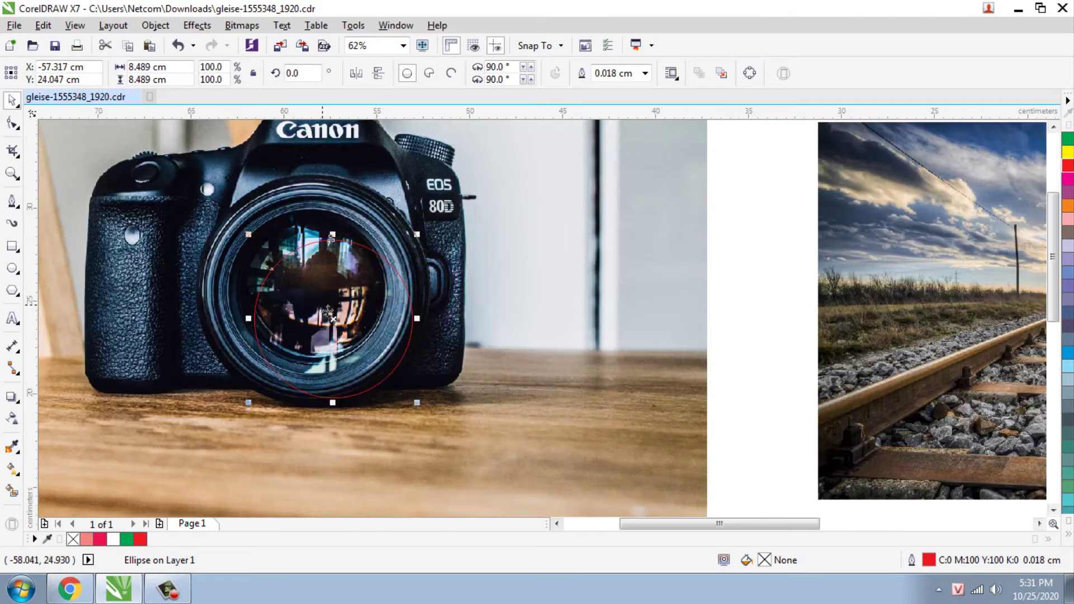
- Center the red circle on the camera lens and enlarge it to about 10.1 cm to fit the lens ring
left_click_drag(332, 318, 308, 286)
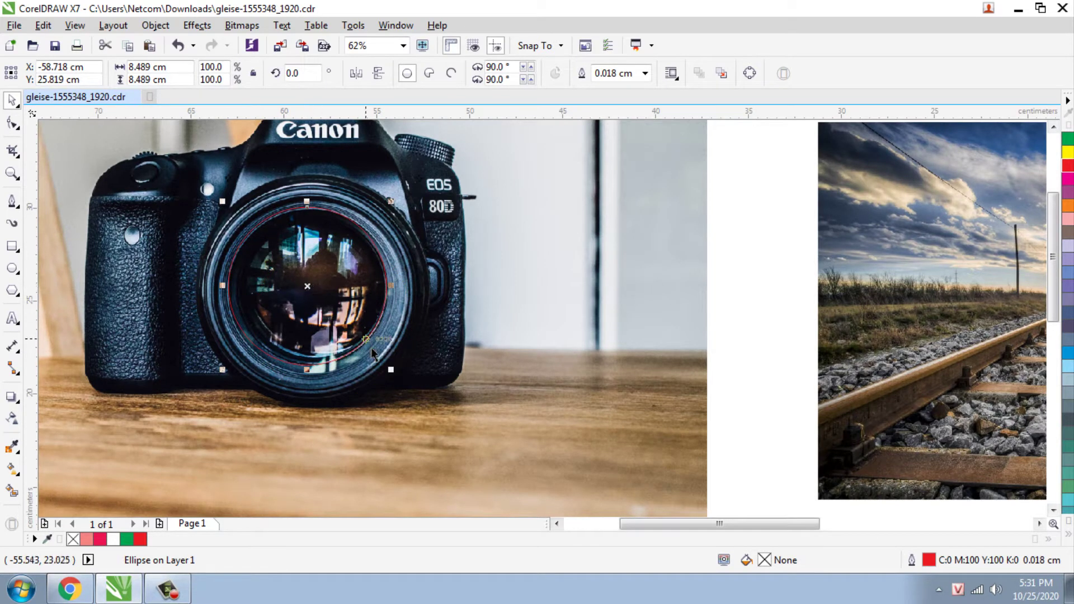
left_click_drag(390, 371, 404, 382)
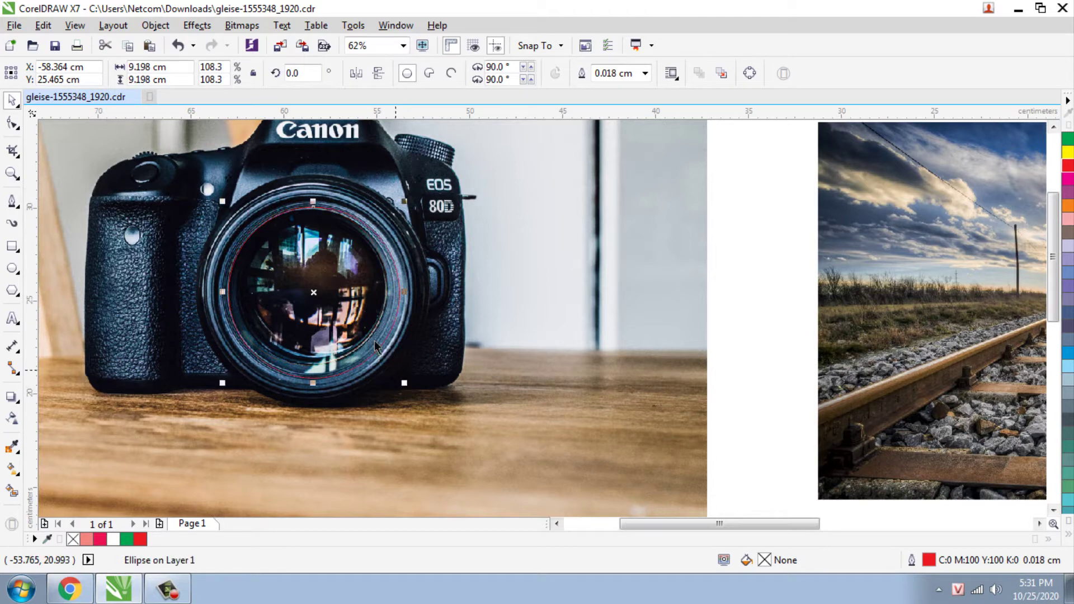
left_click_drag(226, 203, 212, 193)
left_click(289, 256)
scroll(241, 323, "up", 1)
scroll(326, 402, "down", 1)
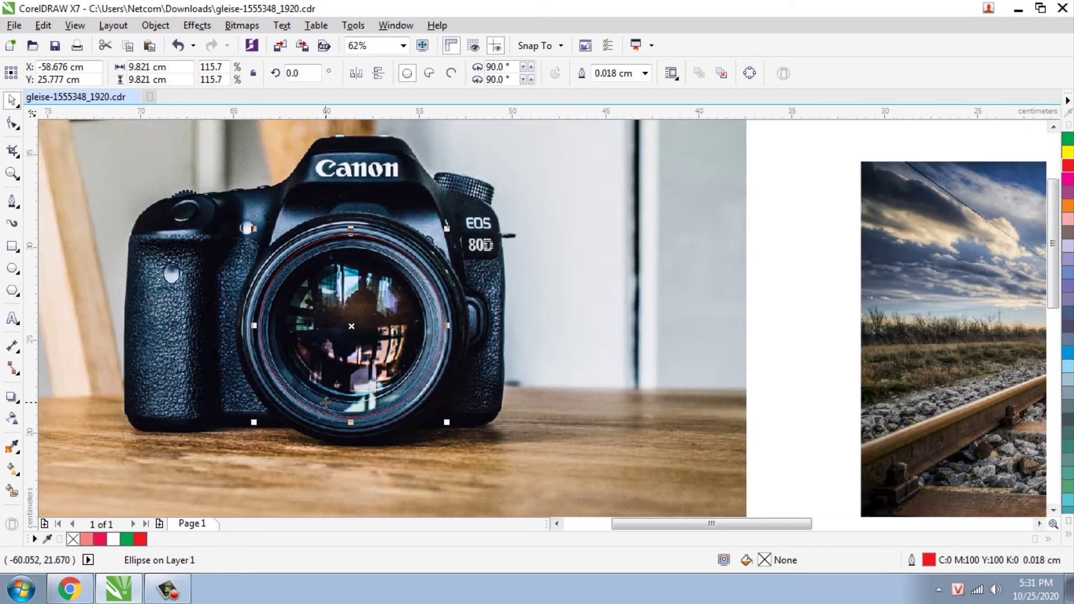
left_click_drag(345, 324, 341, 332)
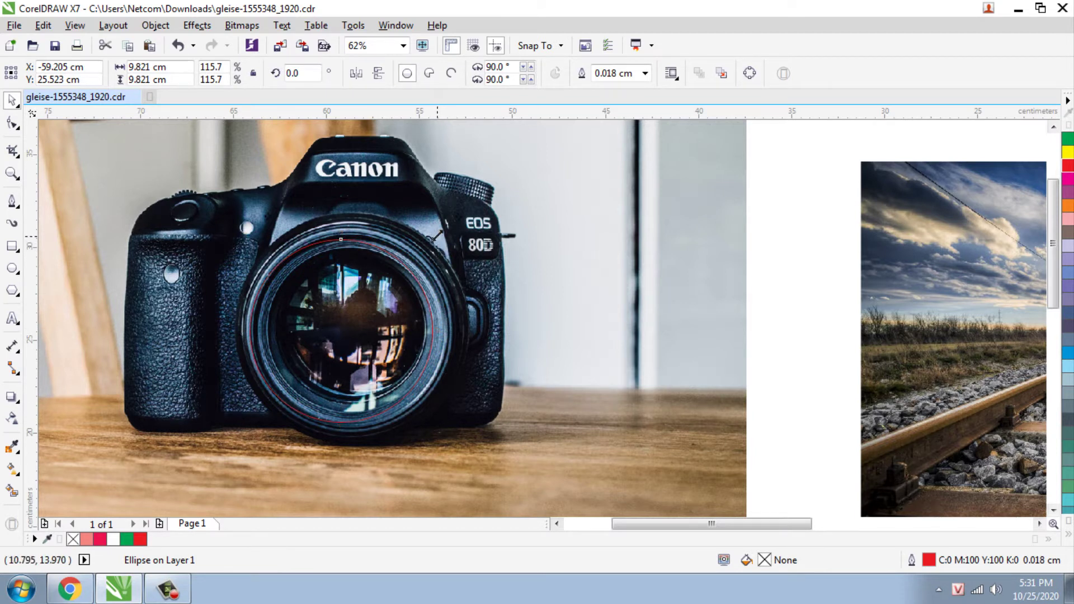
left_click_drag(437, 234, 442, 228)
left_click_drag(351, 302, 354, 306)
scroll(468, 273, "down", 2)
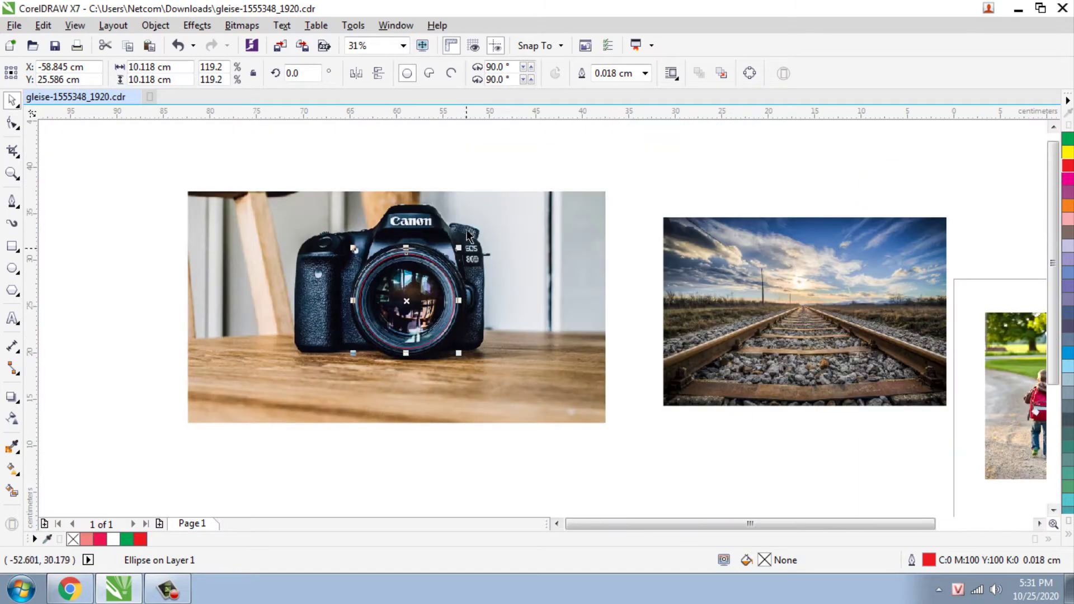
left_click(444, 175)
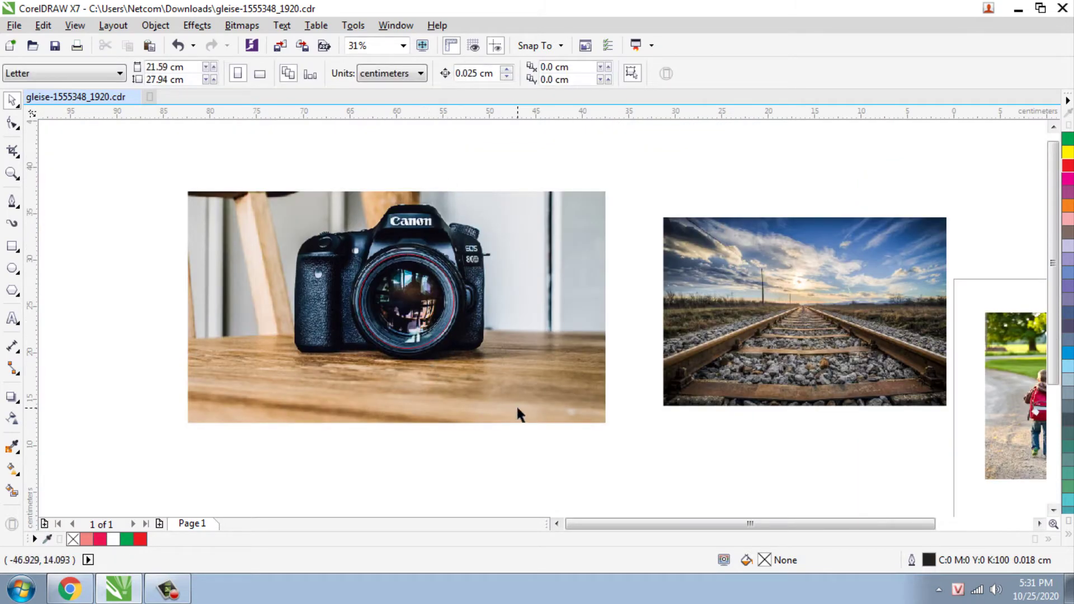
- Move the railway photo over the camera picture and apply a uniform transparency of 50 to it
left_click_drag(724, 304, 433, 385)
left_click_drag(539, 415, 449, 405)
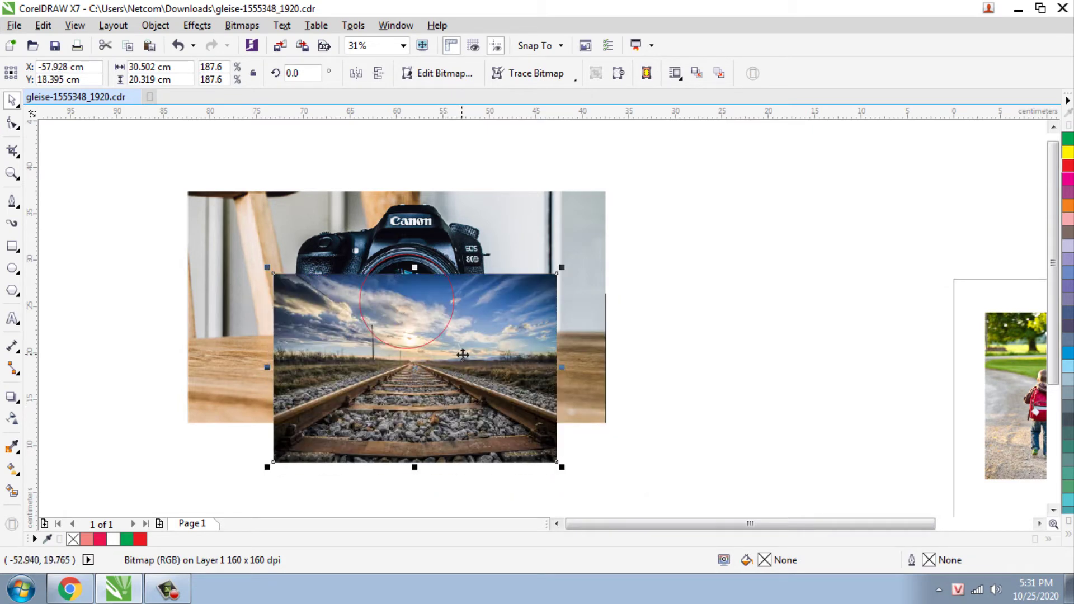
left_click(13, 420)
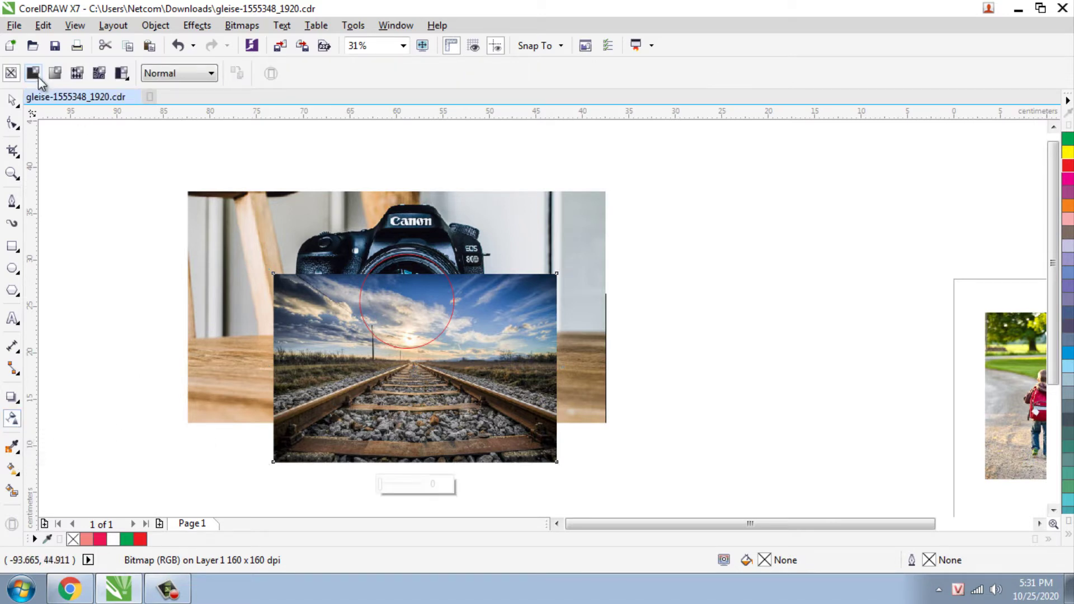
left_click(34, 75)
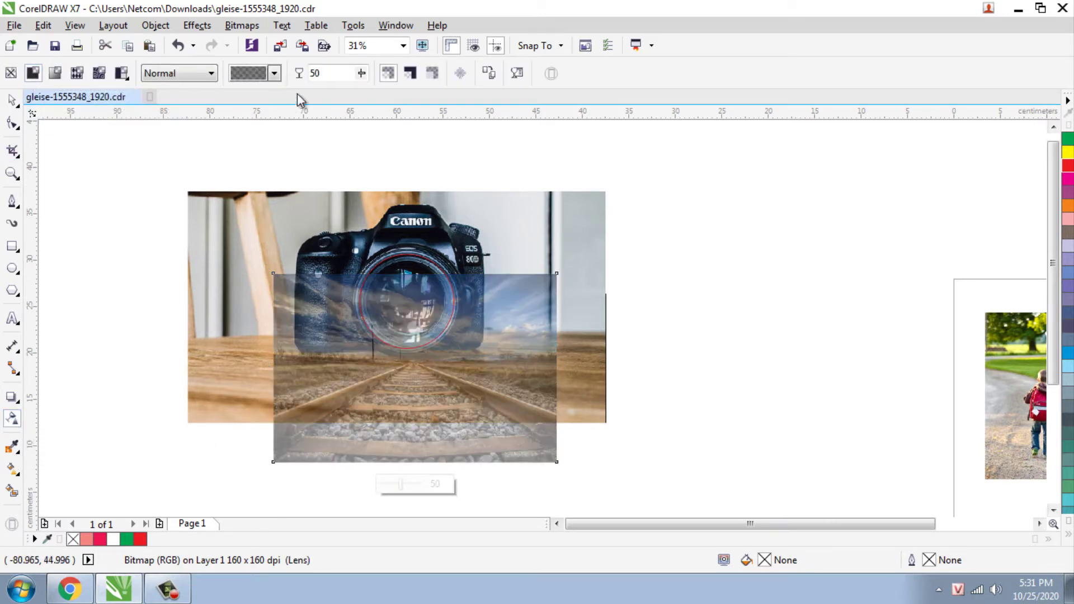
left_click(12, 100)
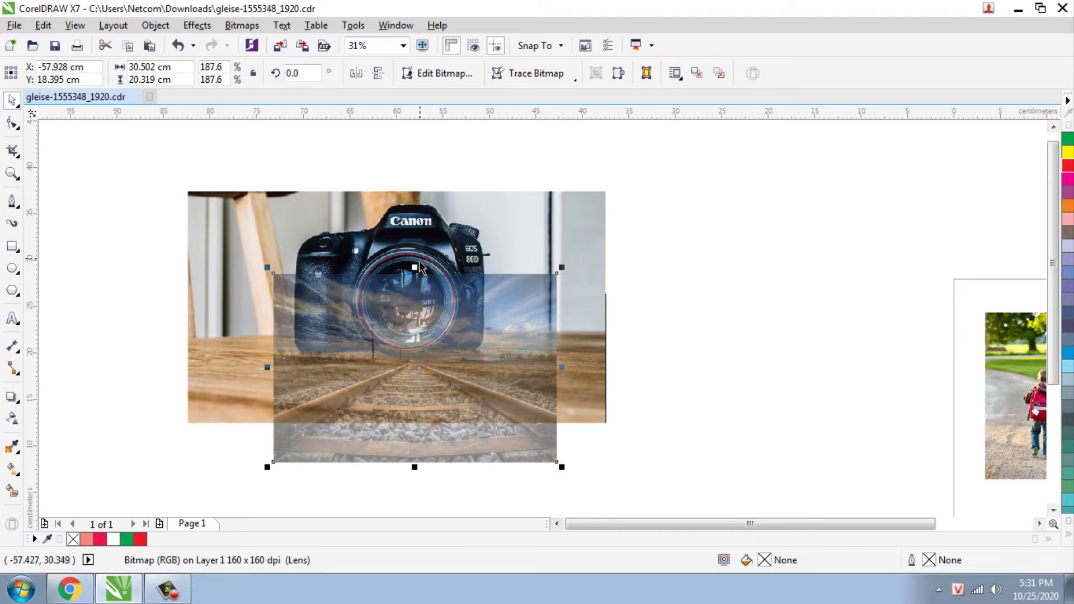
- Stretch the railway photo vertically to about 34.2 cm and shift it so the tracks run into the camera lens
left_click_drag(414, 267, 417, 171)
scroll(408, 325, "up", 1)
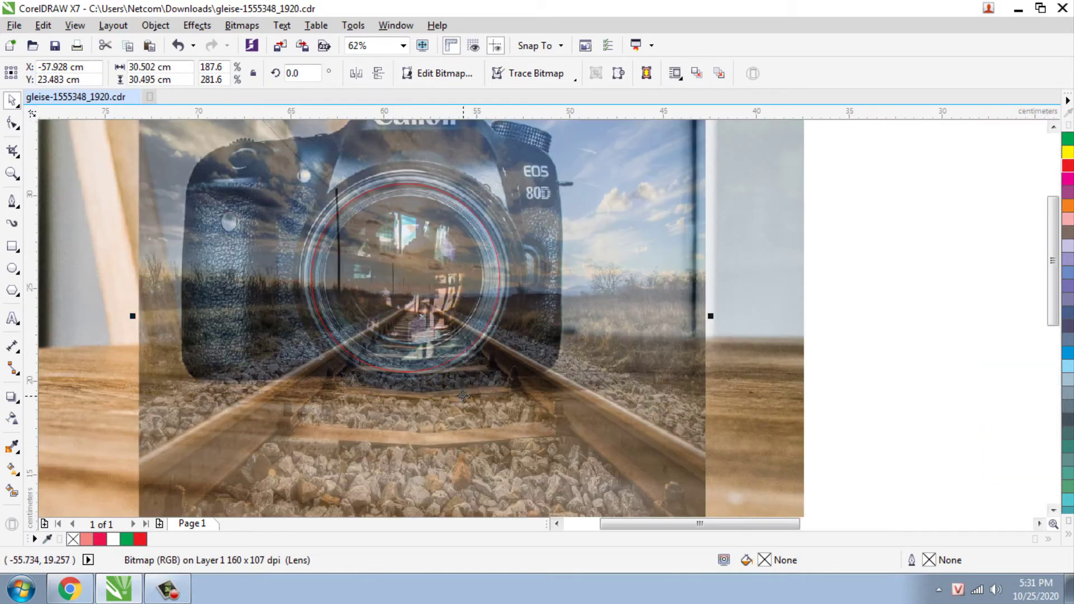
left_click_drag(462, 396, 437, 392)
scroll(434, 317, "down", 1)
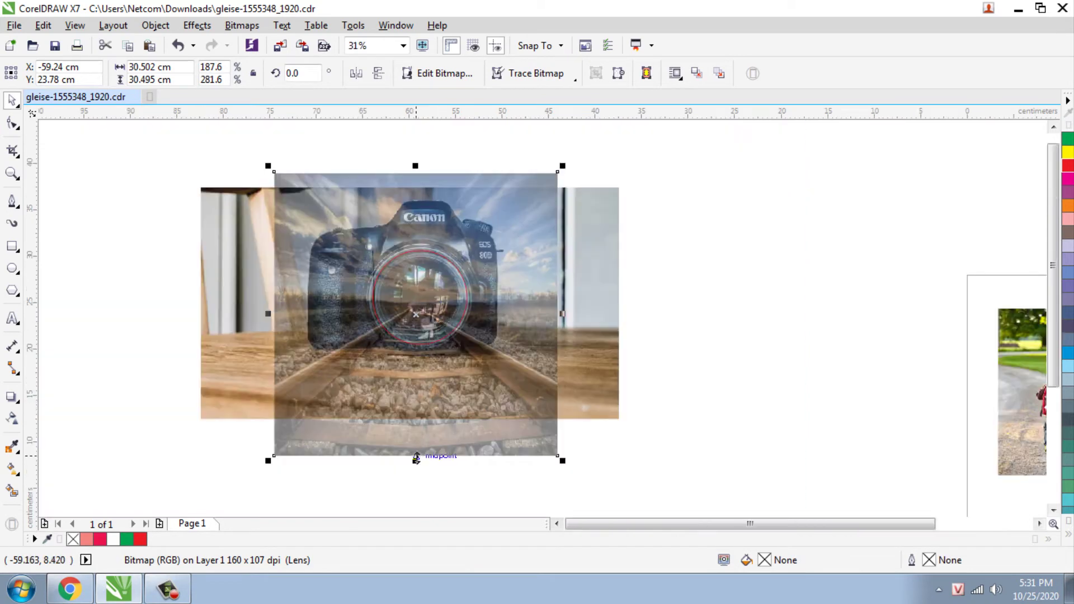
left_click_drag(415, 460, 415, 494)
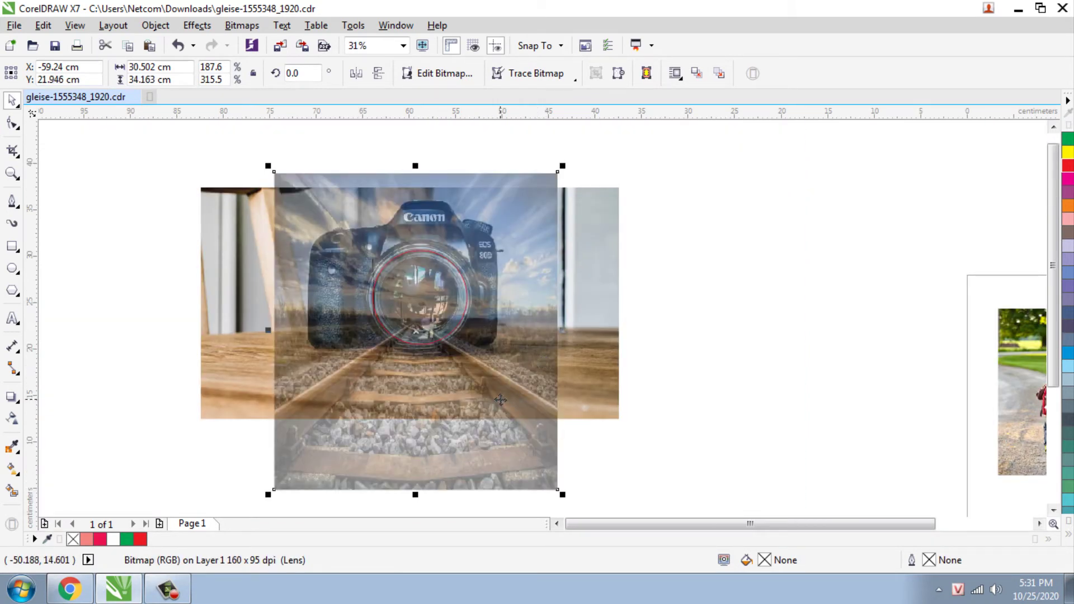
left_click_drag(500, 400, 512, 377)
scroll(427, 474, "down", 1)
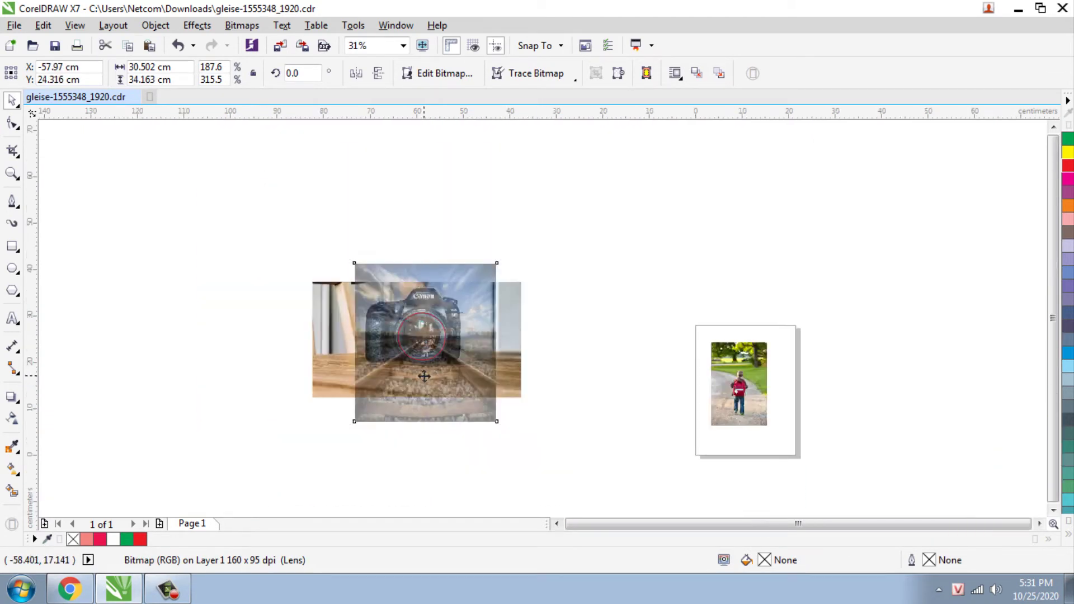
- Stretch the railway photo further to a height of about 47.3 cm, keeping its width
left_click_drag(427, 428, 425, 448)
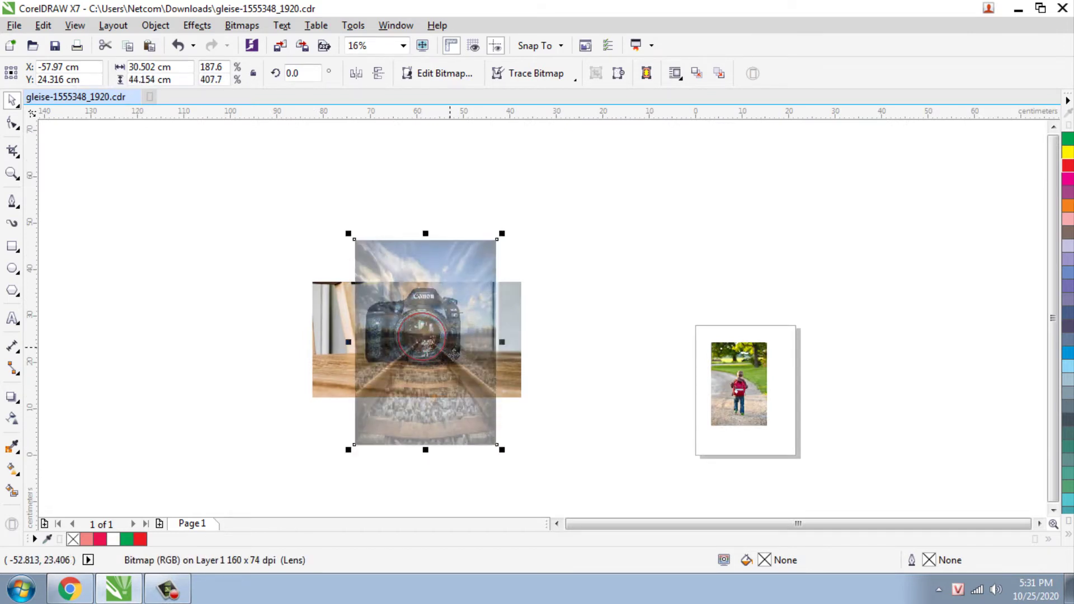
scroll(453, 353, "up", 1)
scroll(408, 368, "down", 1)
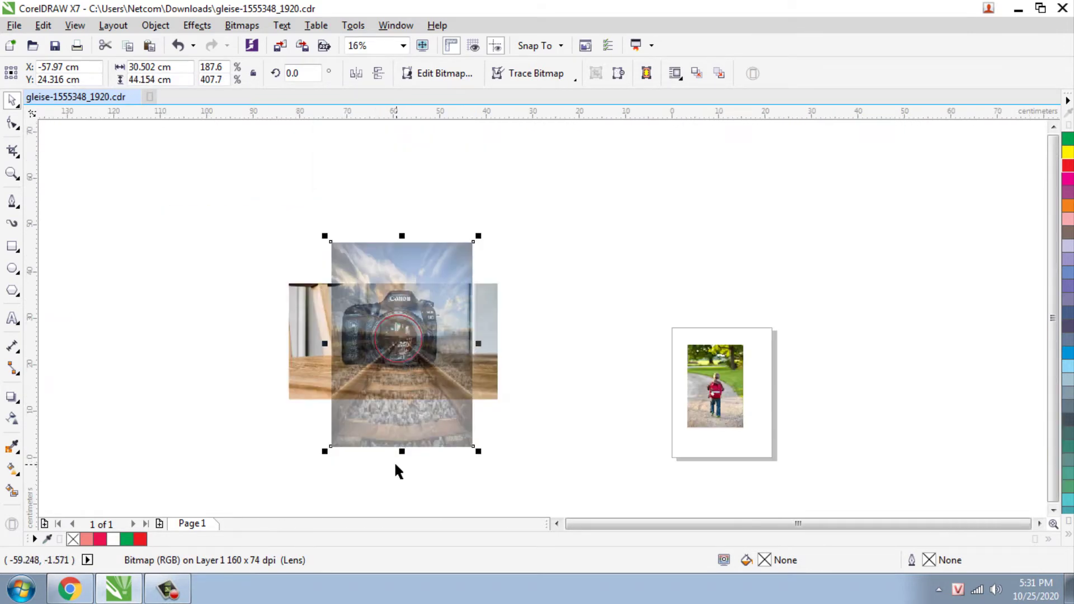
left_click_drag(401, 450, 401, 467)
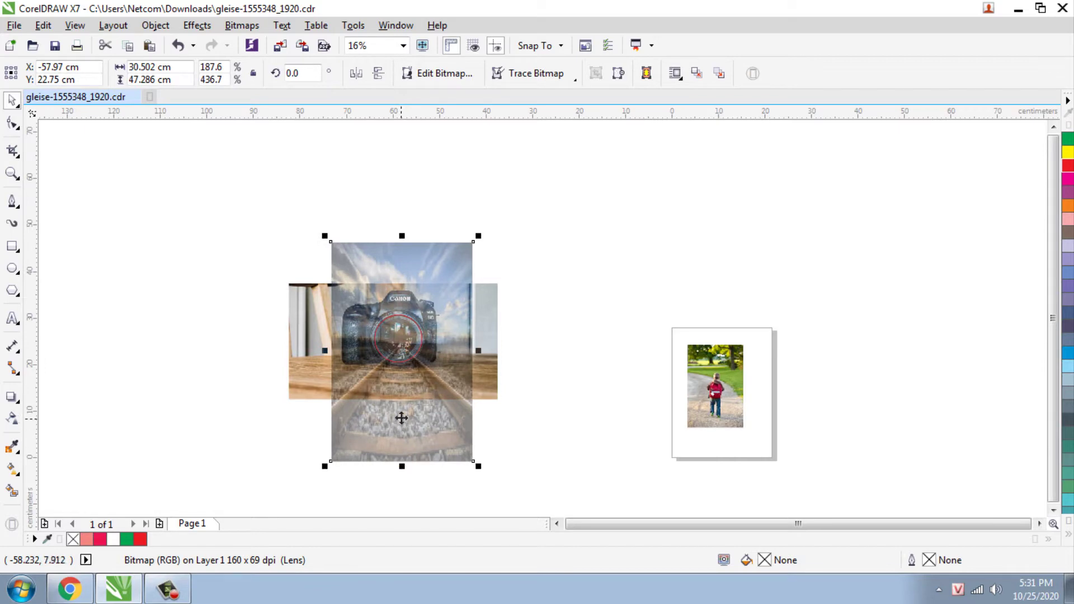
scroll(401, 418, "up", 1)
scroll(401, 419, "down", 1)
- Nudge the railway photo up and sideways until the track's vanishing point sits centered inside the red lens circle
scroll(416, 365, "up", 1)
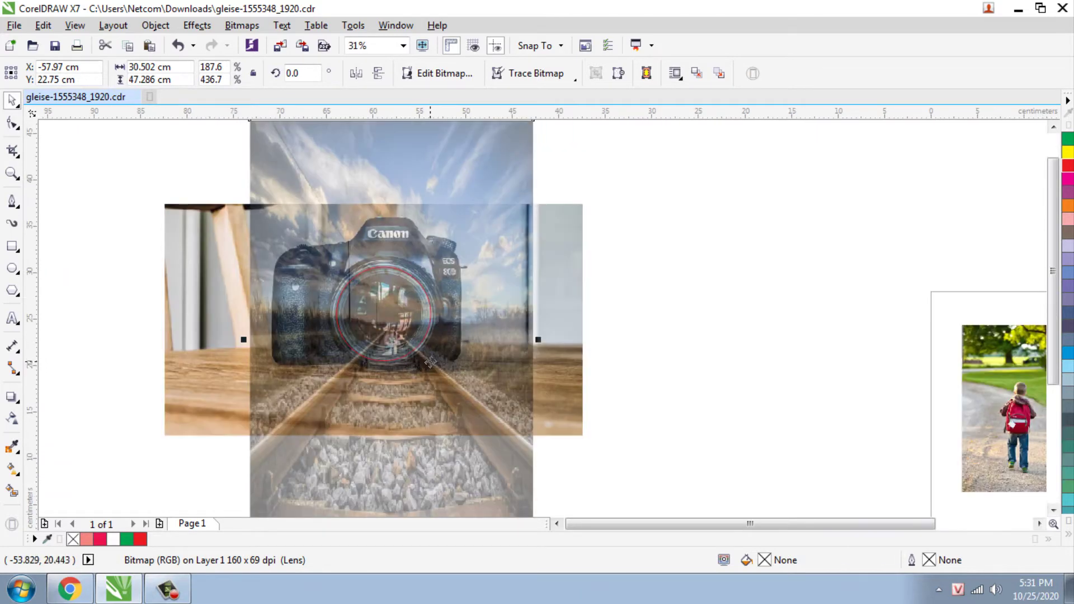
scroll(431, 363, "up", 1)
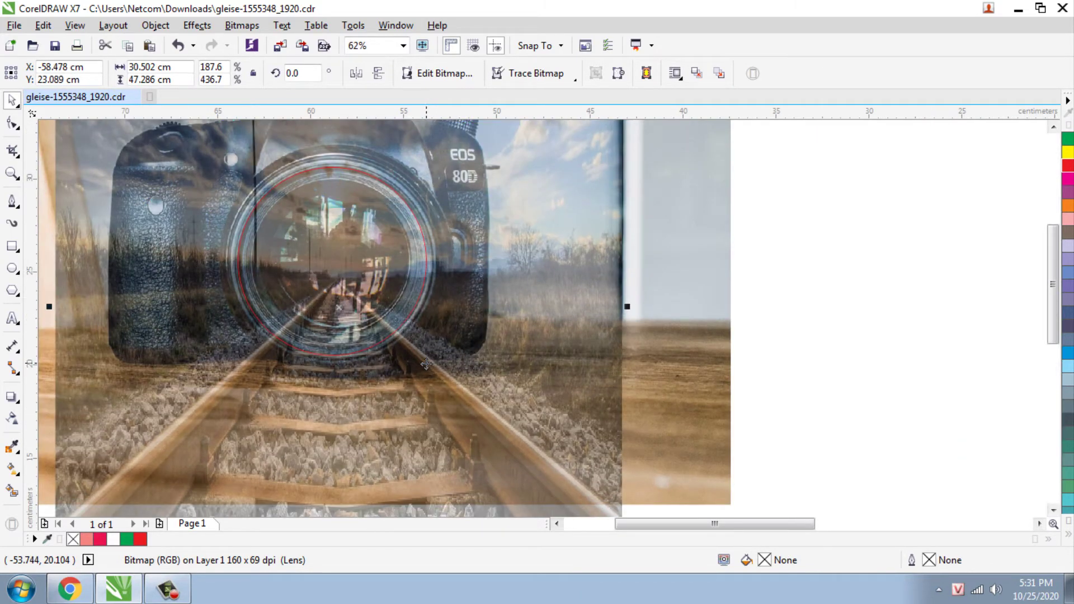
key("Up")
key("Up")
key("Up")
key("Up")
key("Up")
key("Up")
key("Up")
key("Up")
key("Up")
key("Up")
key("Up")
key("Up")
key("Up")
key("Up")
key("Up")
key("Up")
key("Up")
key("Up")
key("Up")
key("Up")
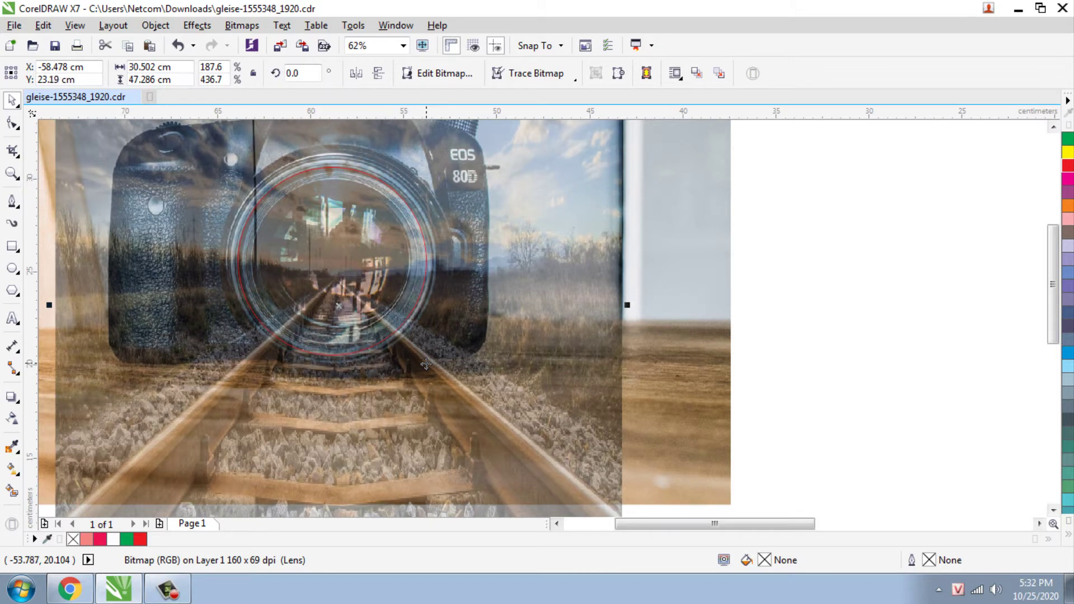
key("Up")
key("Up")
key("Up")
key("Up")
key("Up")
key("Up")
key("Up")
key("Up")
key("Up")
key("Up")
key("Up")
key("Up")
key("Up")
key("Up")
key("Up")
key("Up")
key("Up")
key("Up")
key("Up")
key("Up")
key("Left")
key("Left")
key("Left")
key("Left")
key("Left")
key("Left")
key("Left")
key("Left")
key("Left")
key("Left")
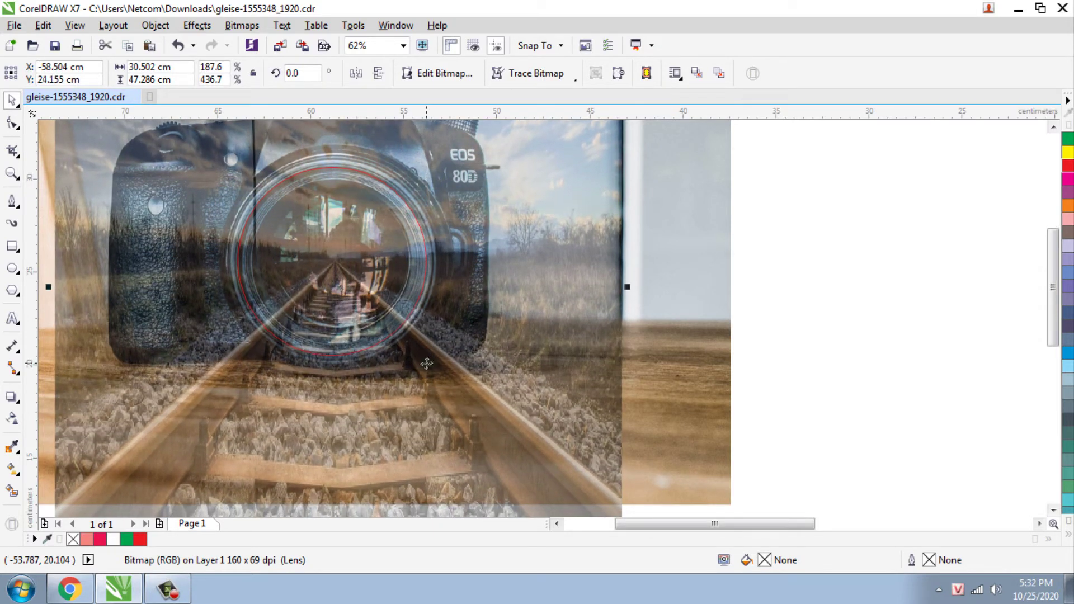
key("ctrl+Left")
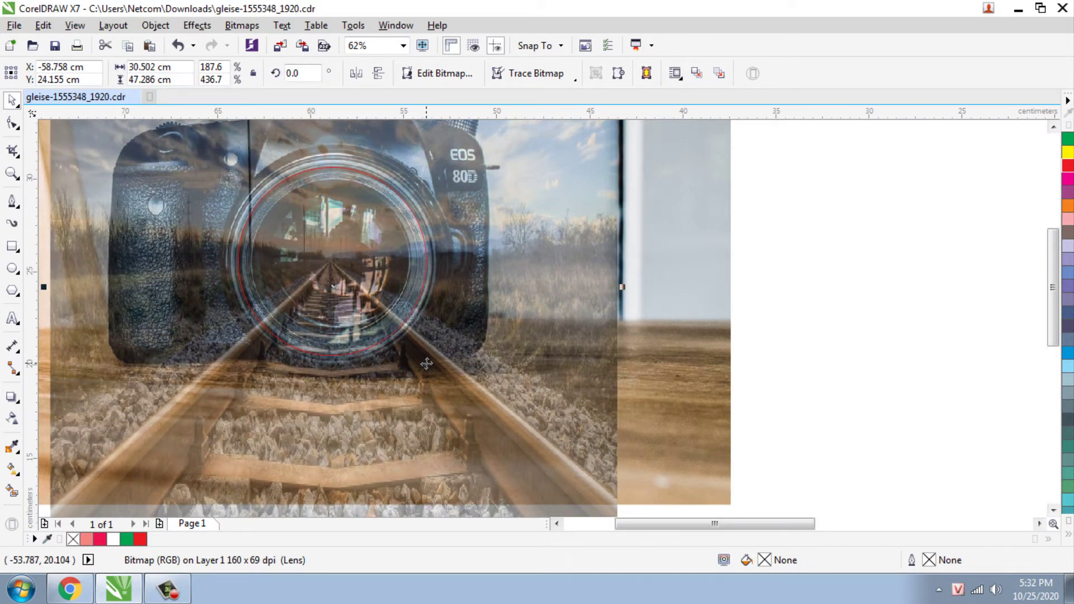
key("ctrl+Right")
key("ctrl+Right")
scroll(426, 364, "down", 3)
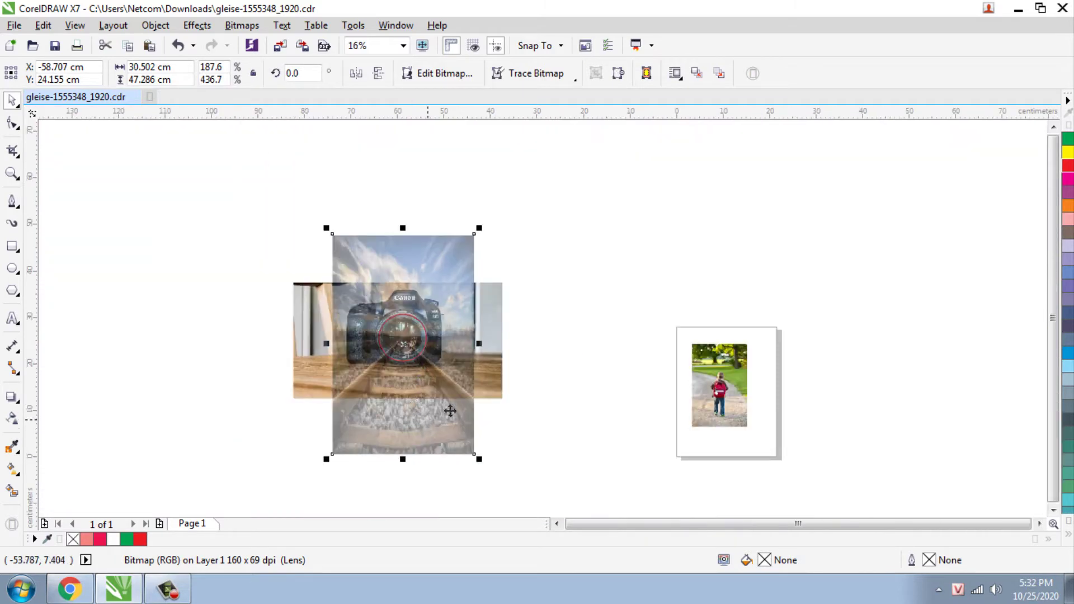
left_click(570, 325)
- Remove the transparency from the railway photo and deselect it
scroll(418, 338, "up", 2)
scroll(430, 366, "up", 2)
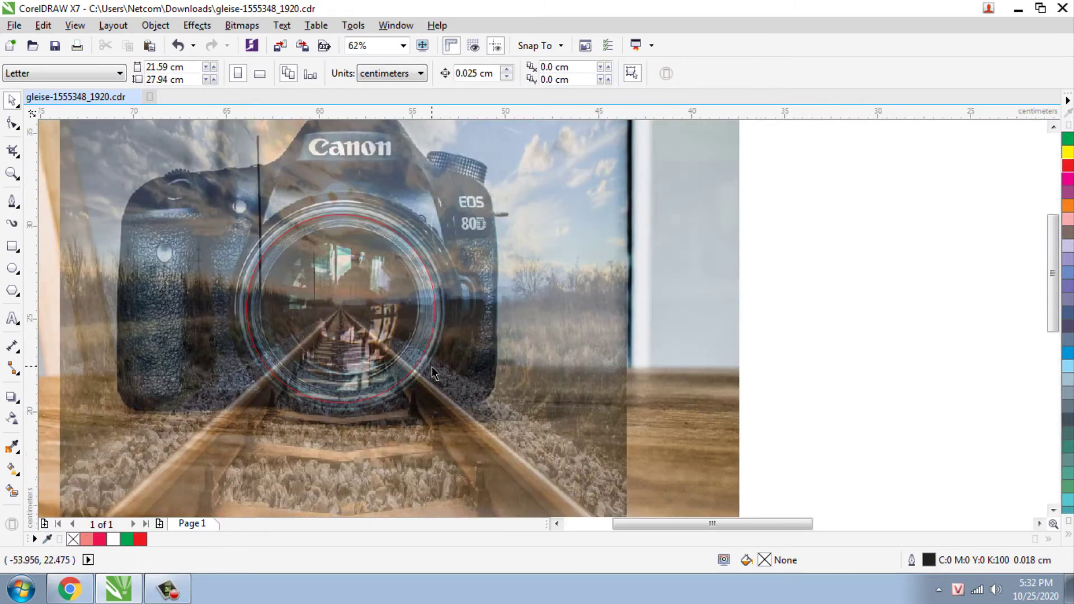
scroll(432, 367, "down", 1)
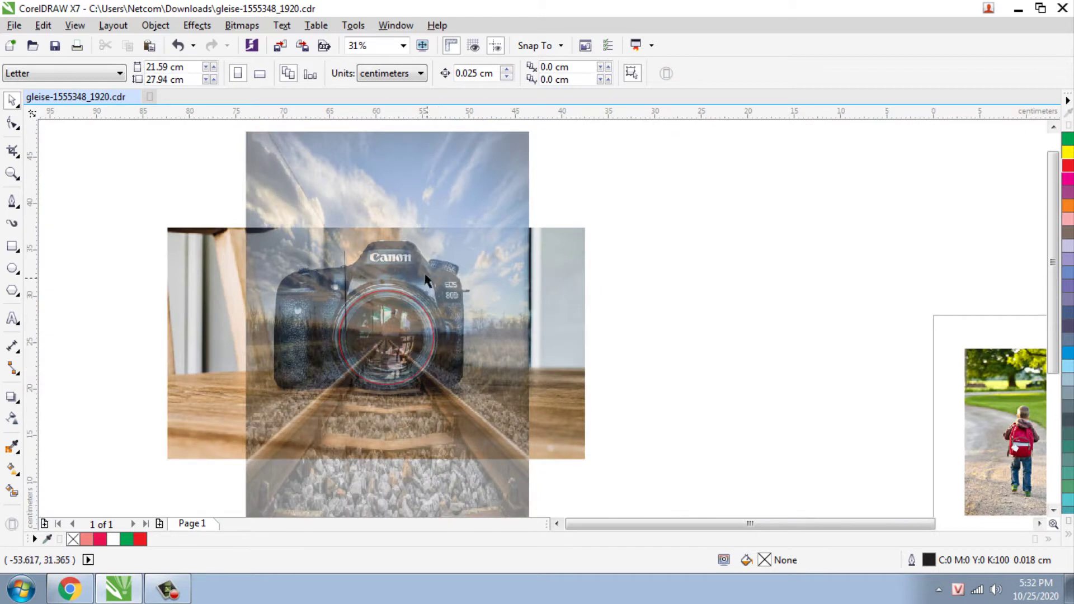
left_click(352, 191)
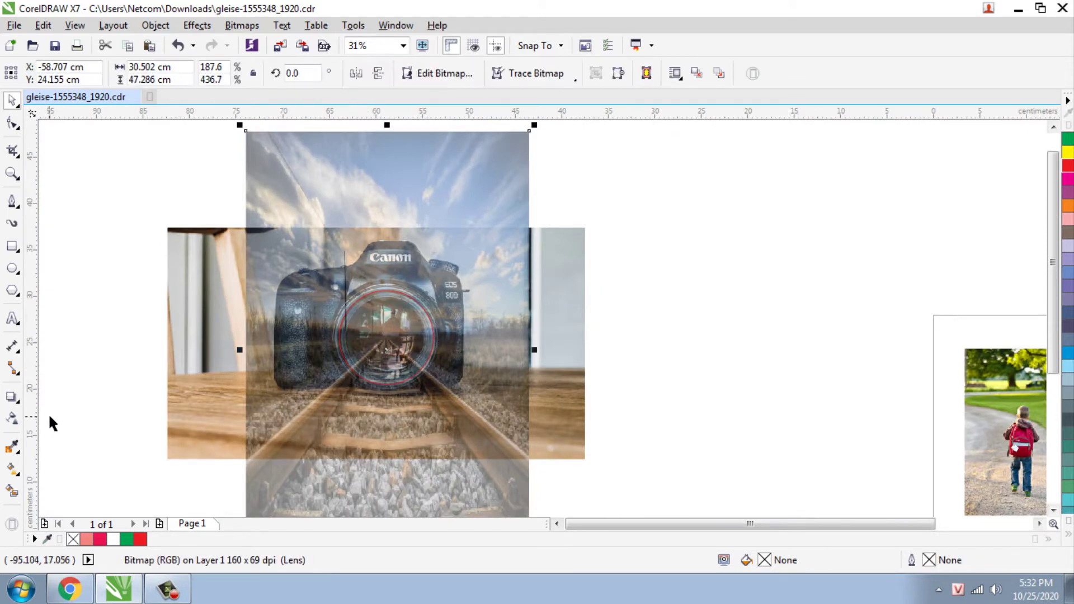
scroll(374, 355, "up", 2)
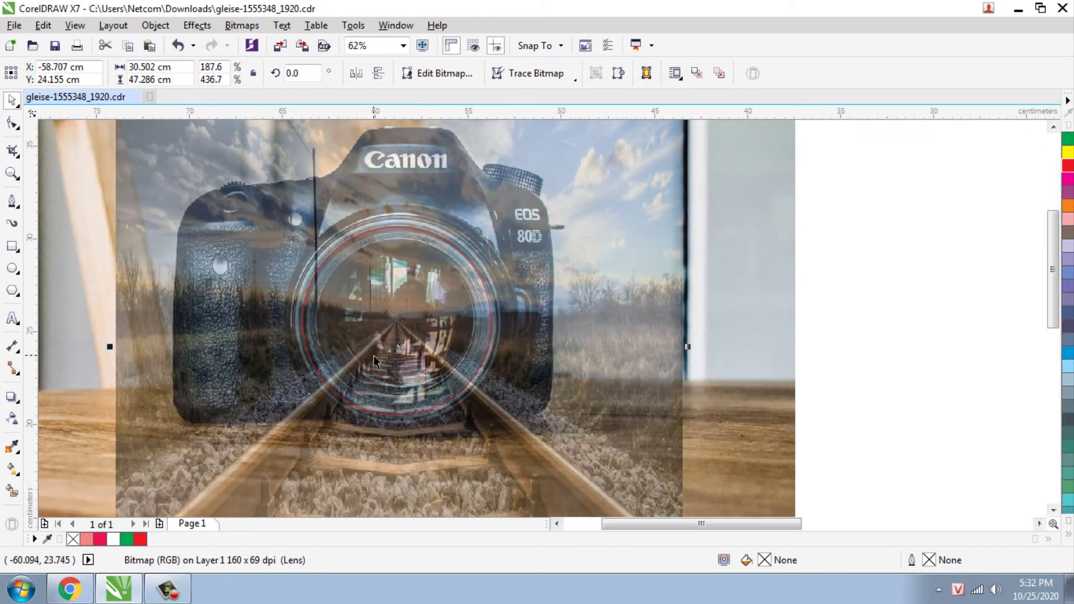
scroll(411, 351, "down", 1)
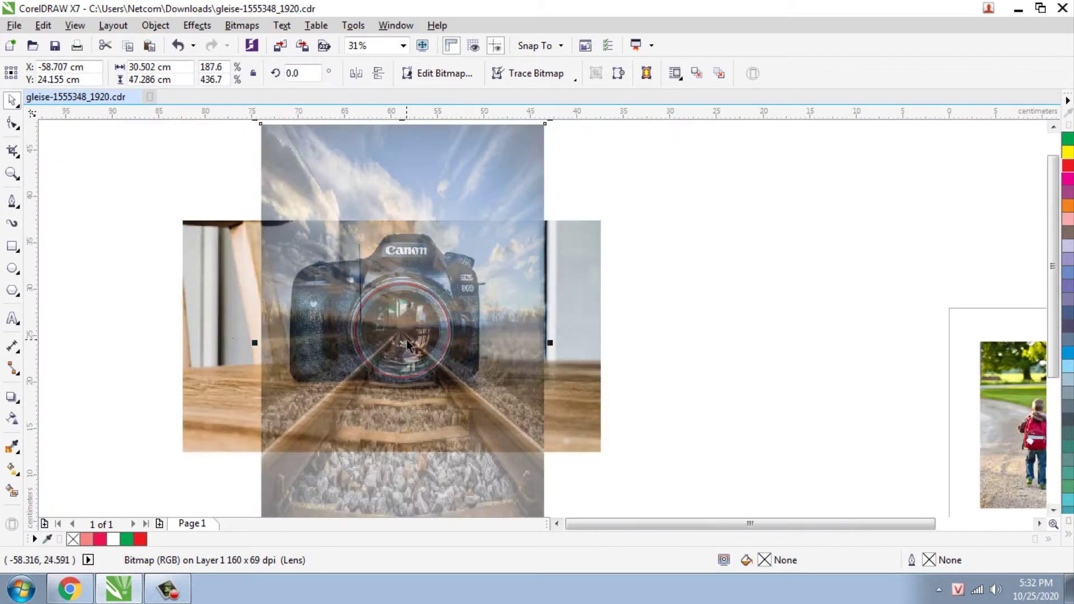
left_click(13, 419)
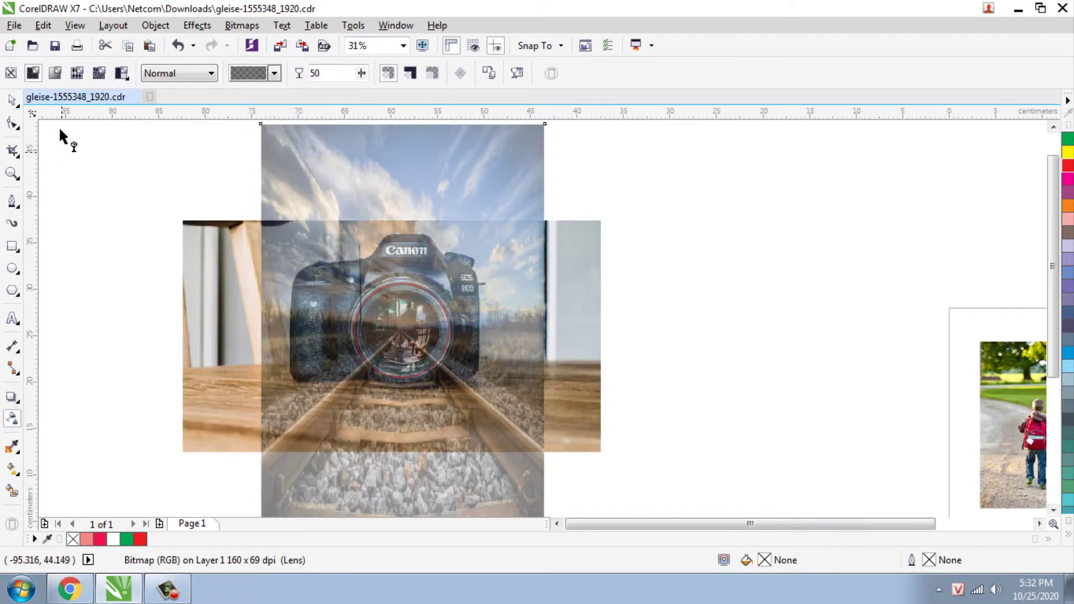
left_click(11, 73)
left_click(12, 100)
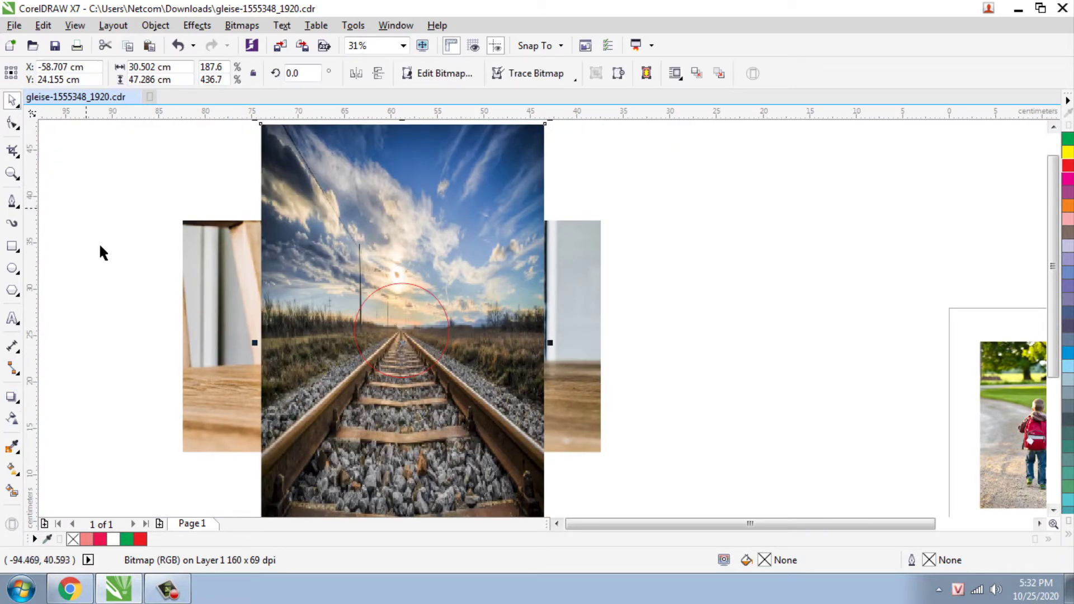
left_click(109, 267)
- With the Pen tool, trace the left rail's outer edge from inside the red lens circle down to the camera photo's lower edge
left_click(12, 201)
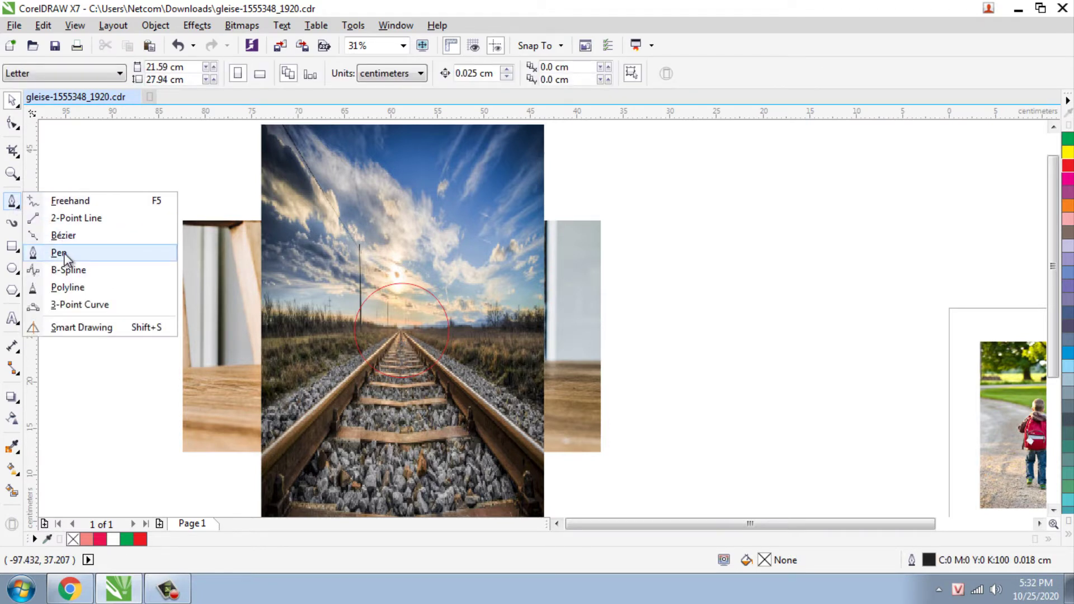
left_click(58, 253)
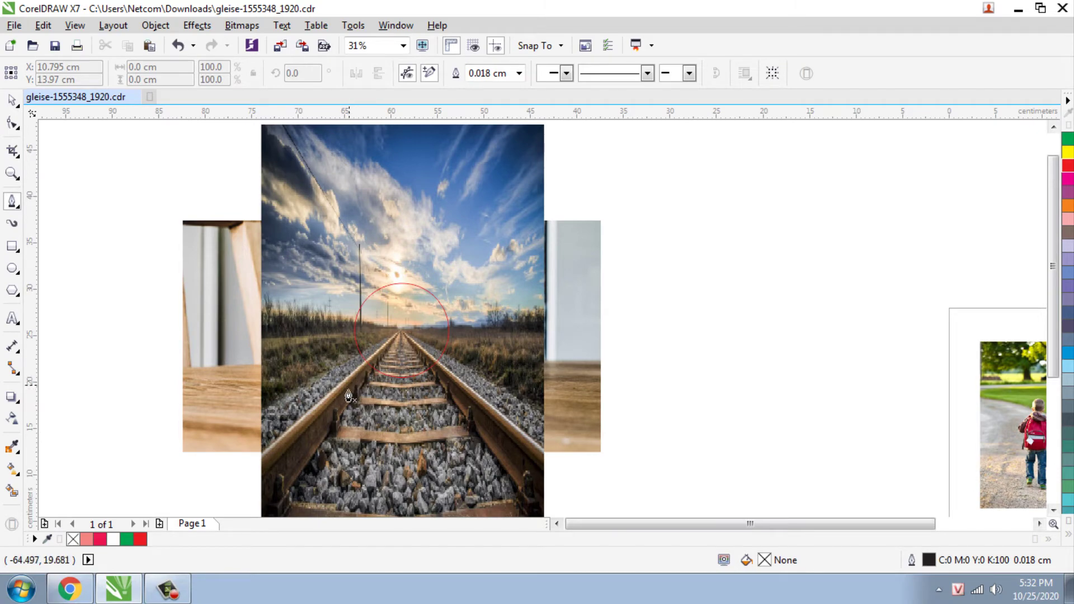
scroll(348, 396, "up", 1)
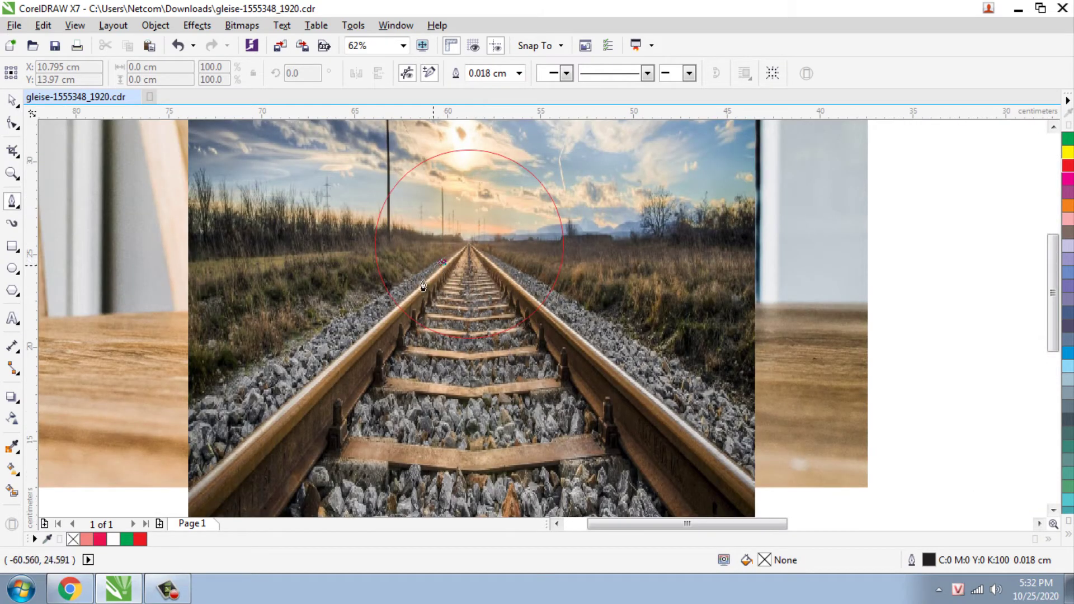
scroll(423, 286, "up", 2)
left_click(344, 340)
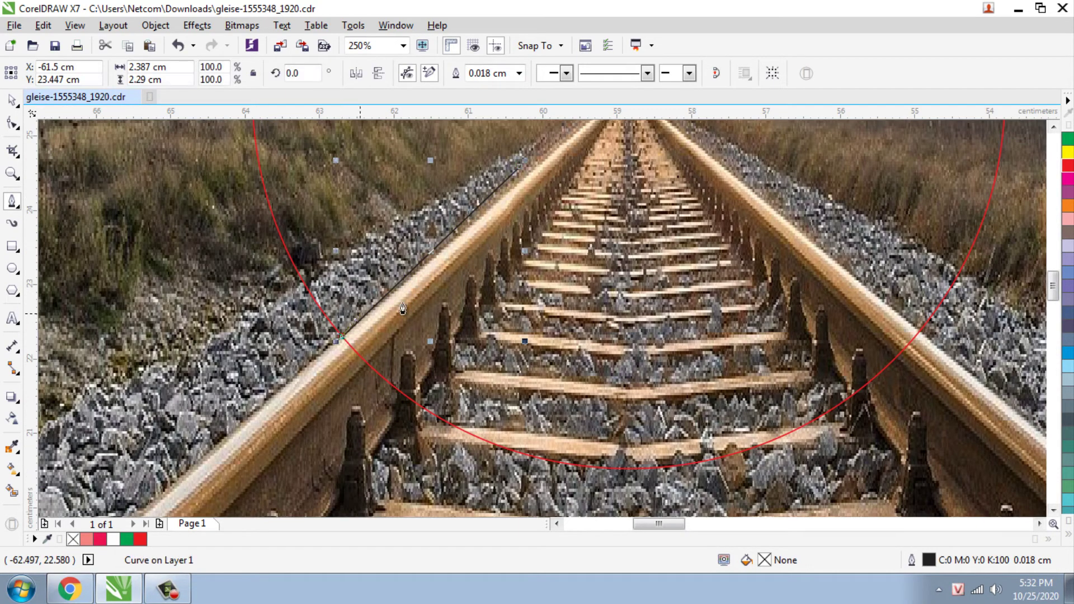
scroll(343, 340, "down", 2)
scroll(345, 392, "down", 1)
scroll(346, 392, "up", 1)
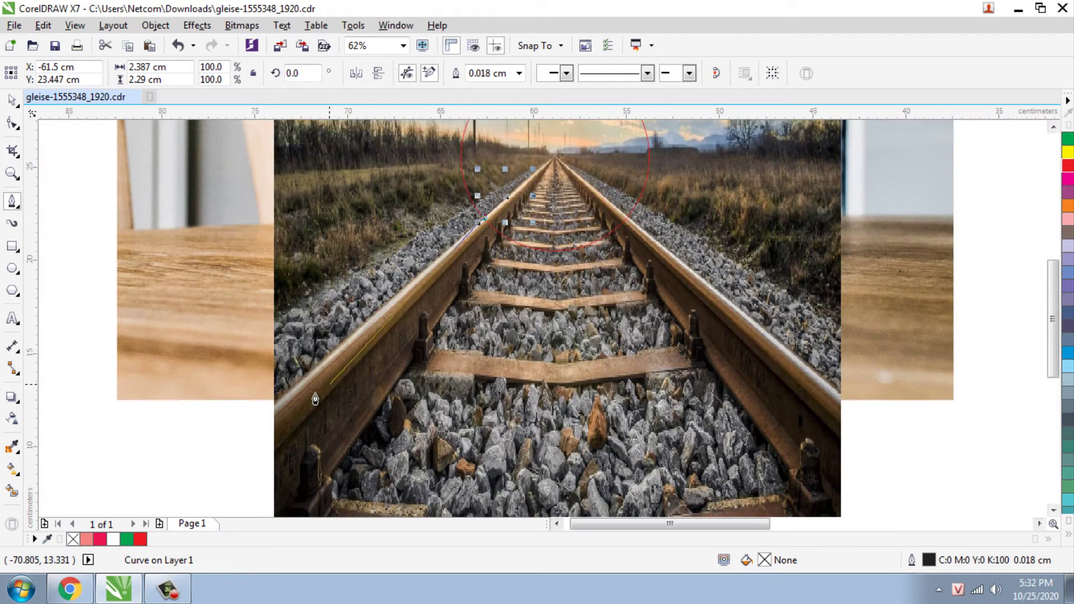
scroll(274, 395, "up", 2)
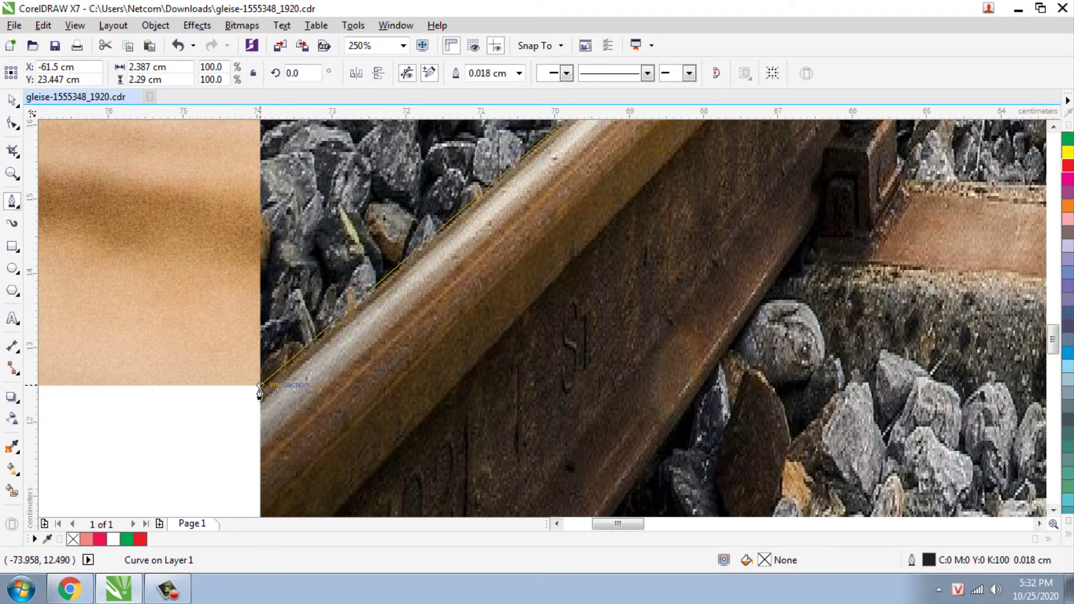
double_click(259, 389)
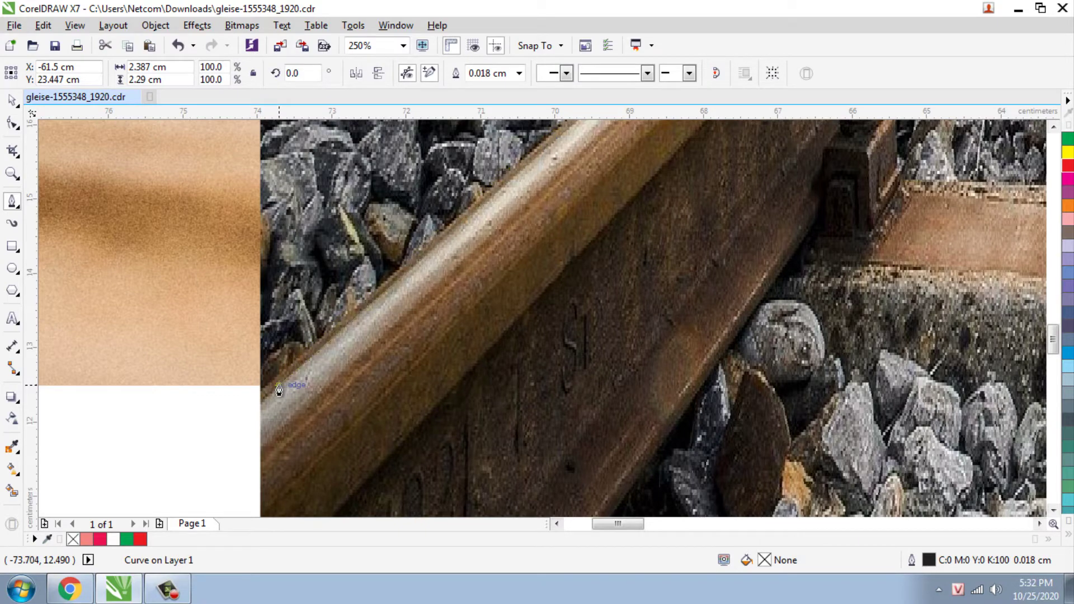
left_click(279, 389)
- Continue the curve along the camera photo's lower edge and up the right rail's outer edge, closing it at the starting node
scroll(279, 389, "down", 3)
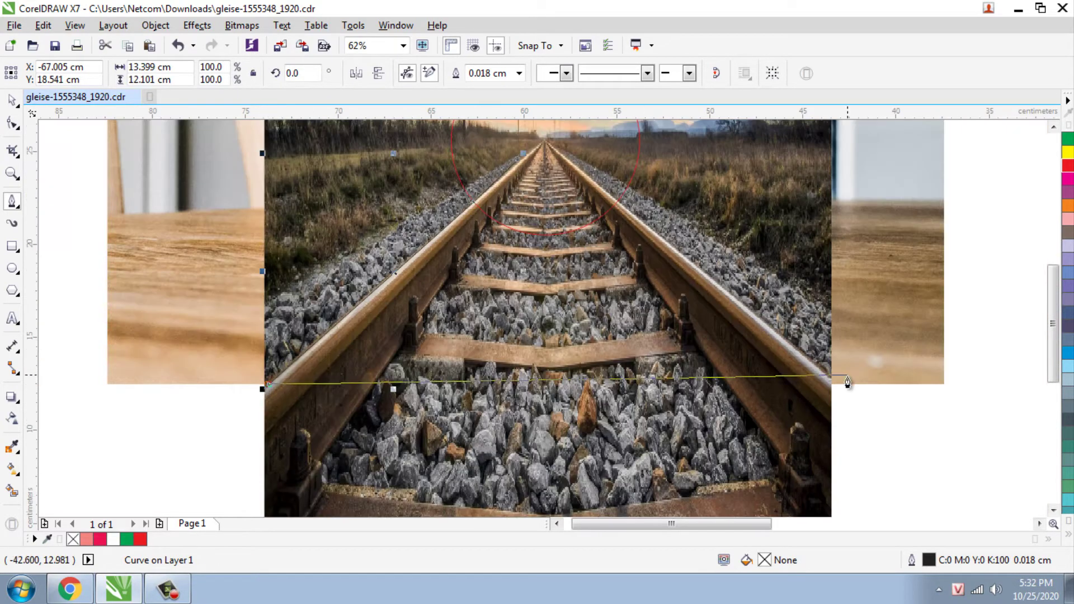
scroll(832, 390, "up", 3)
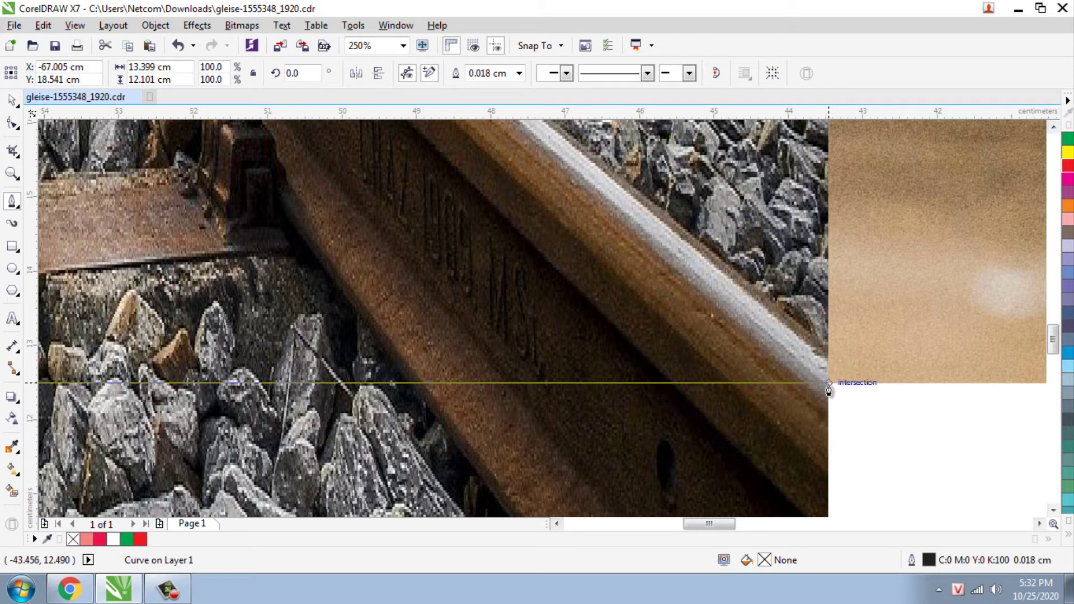
left_click(828, 386)
scroll(832, 384, "down", 4)
scroll(516, 224, "up", 3)
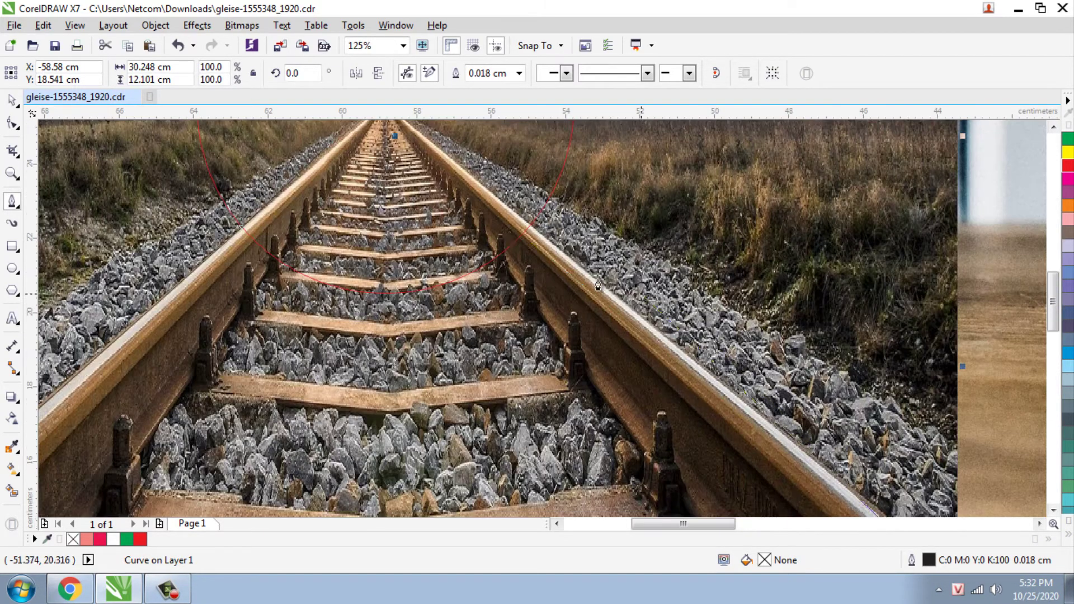
scroll(515, 225, "up", 2)
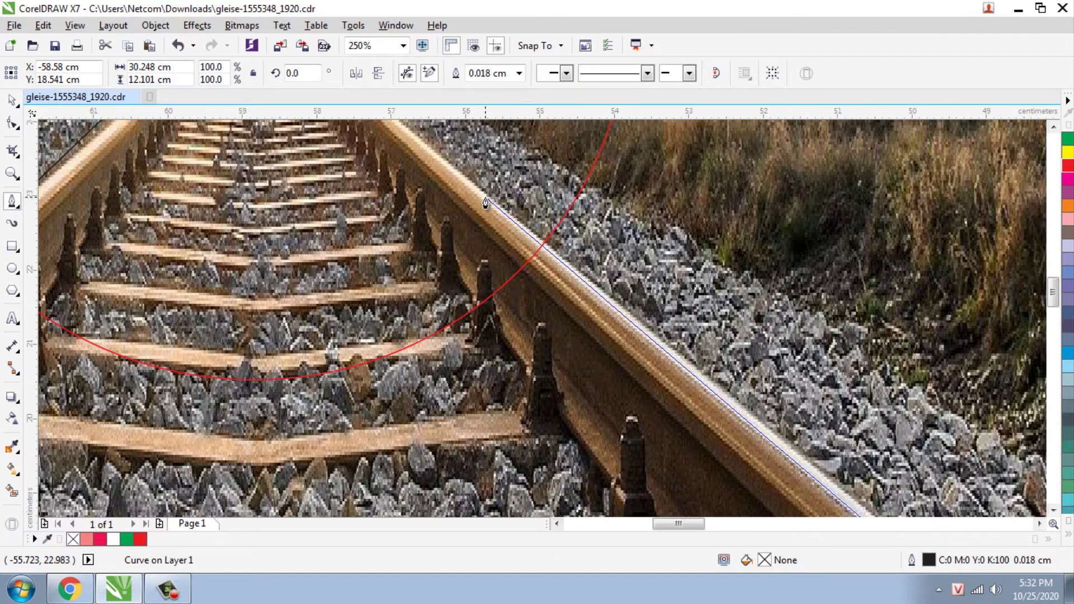
scroll(486, 202, "down", 2)
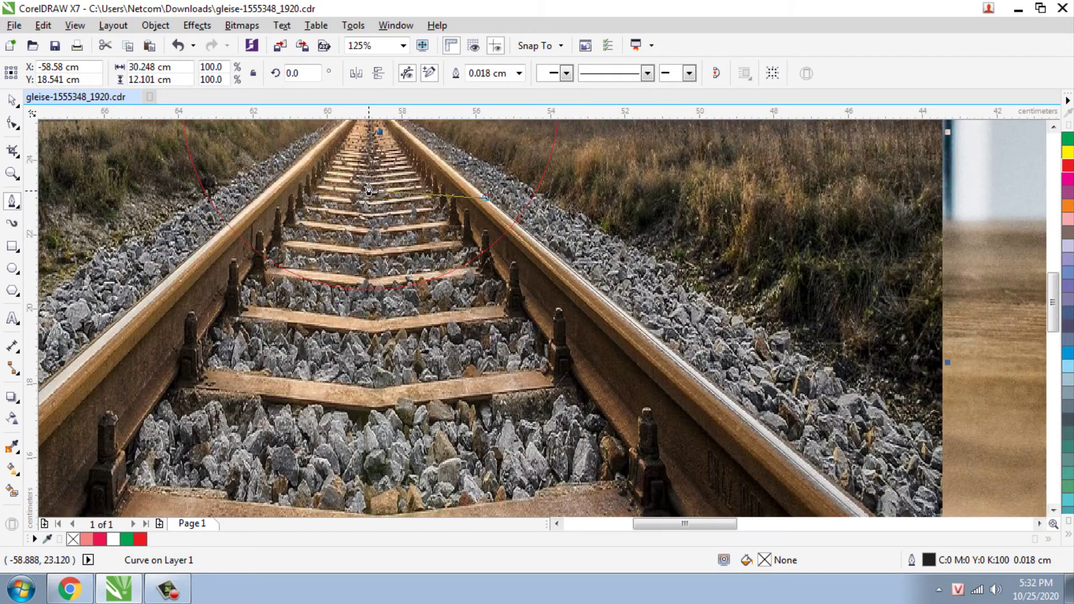
scroll(385, 210, "down", 4)
scroll(384, 210, "up", 5)
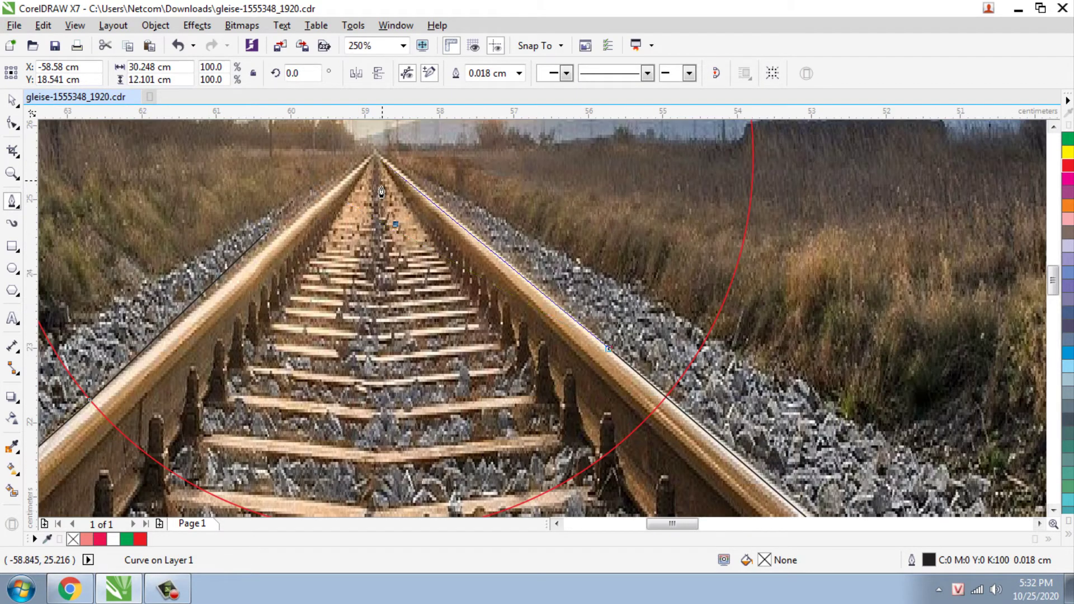
left_click(268, 237)
scroll(416, 288, "down", 2)
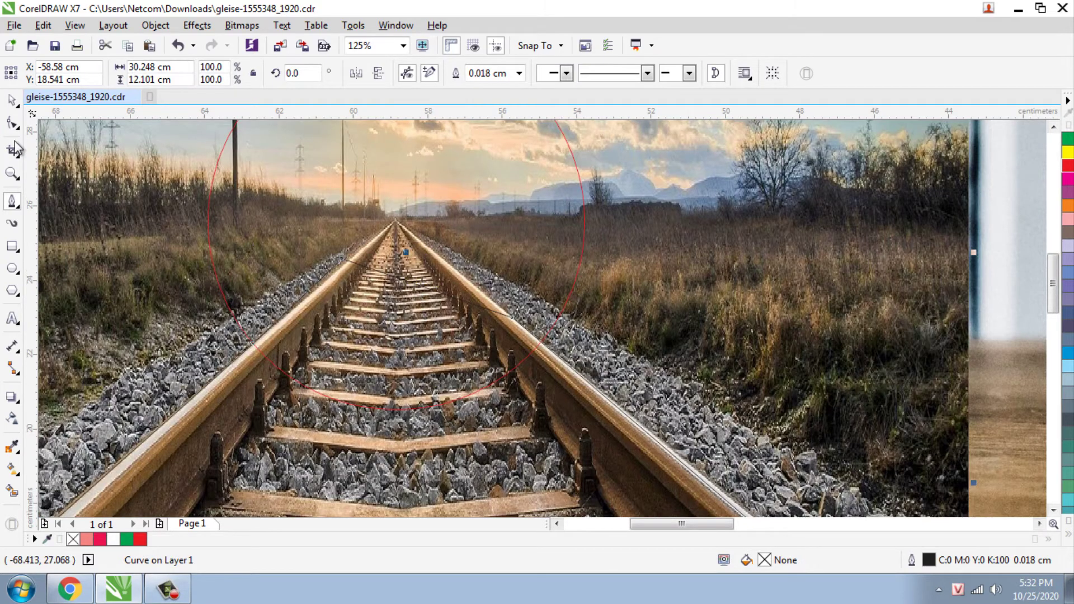
- Give the closed track curve a red outline
left_click(11, 101)
scroll(402, 272, "down", 4)
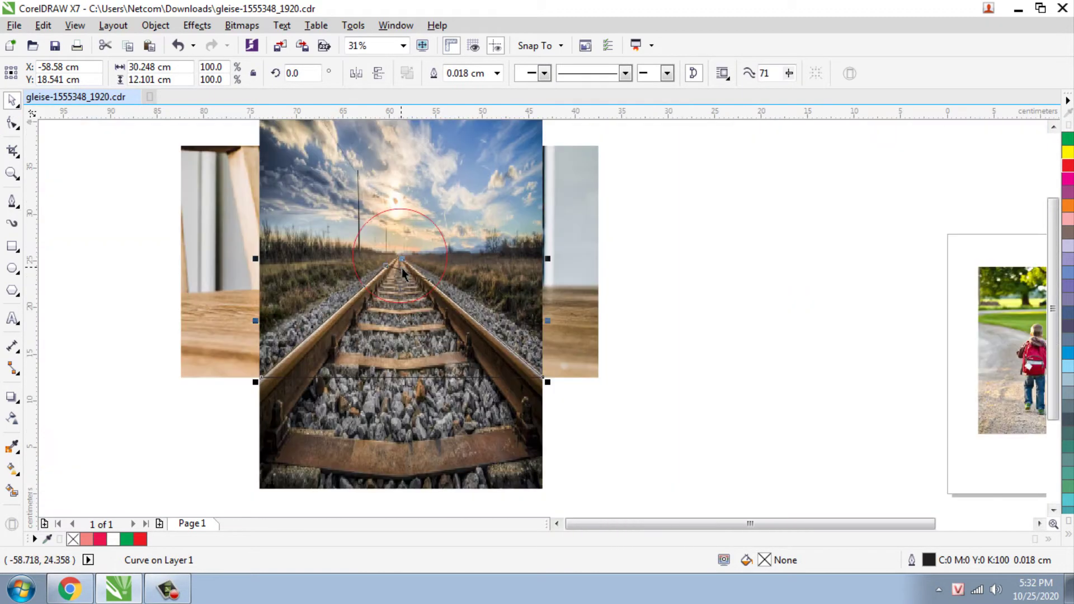
left_click(633, 273)
left_click(408, 340)
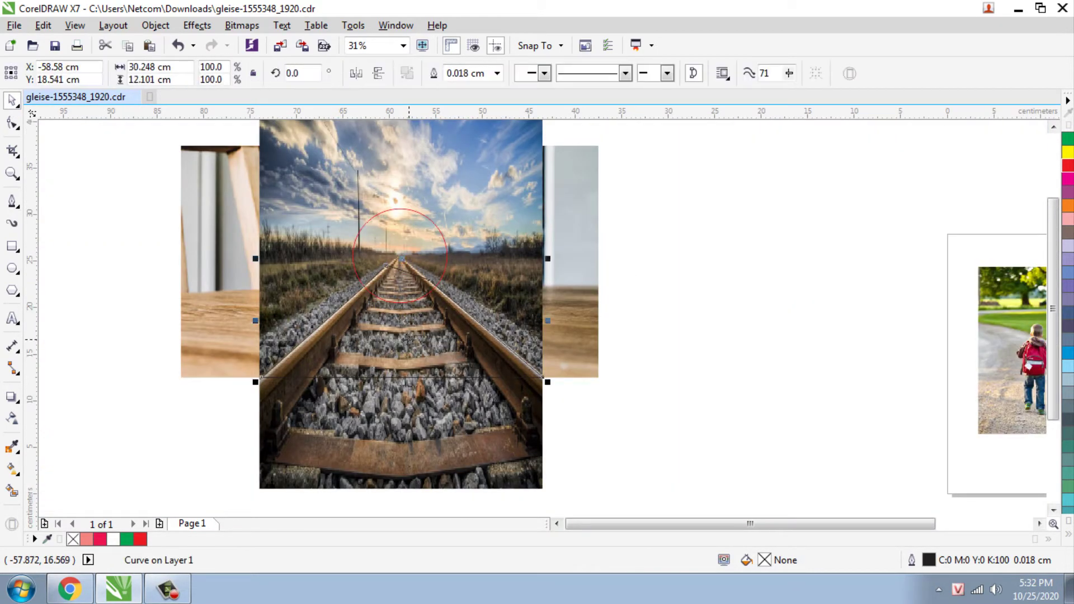
right_click(1068, 168)
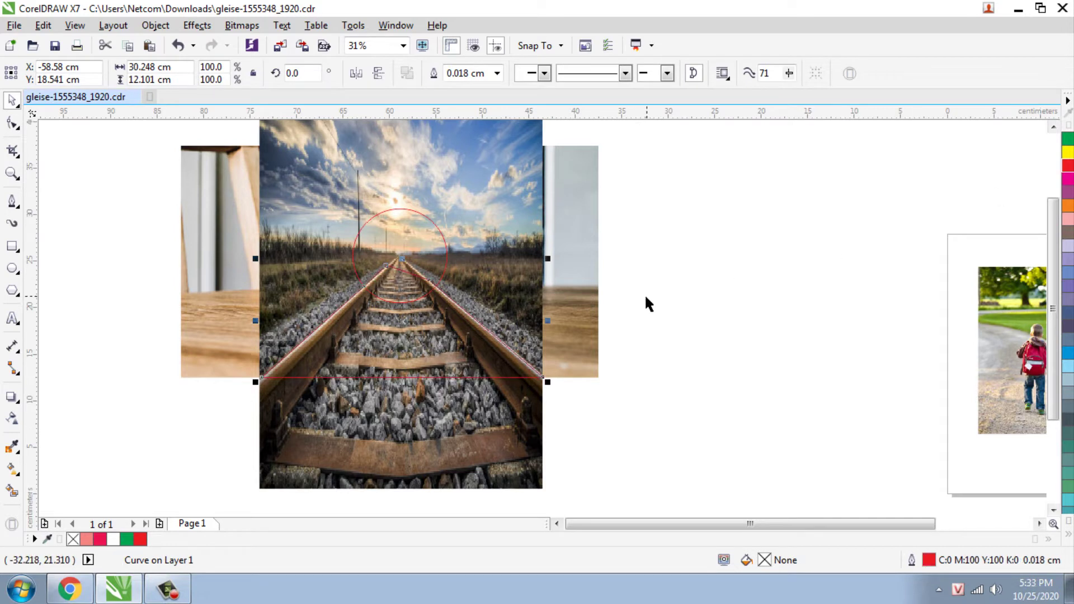
- Weld the track curve and the red lens circle into one shape and deselect it
left_click(404, 227, "shift")
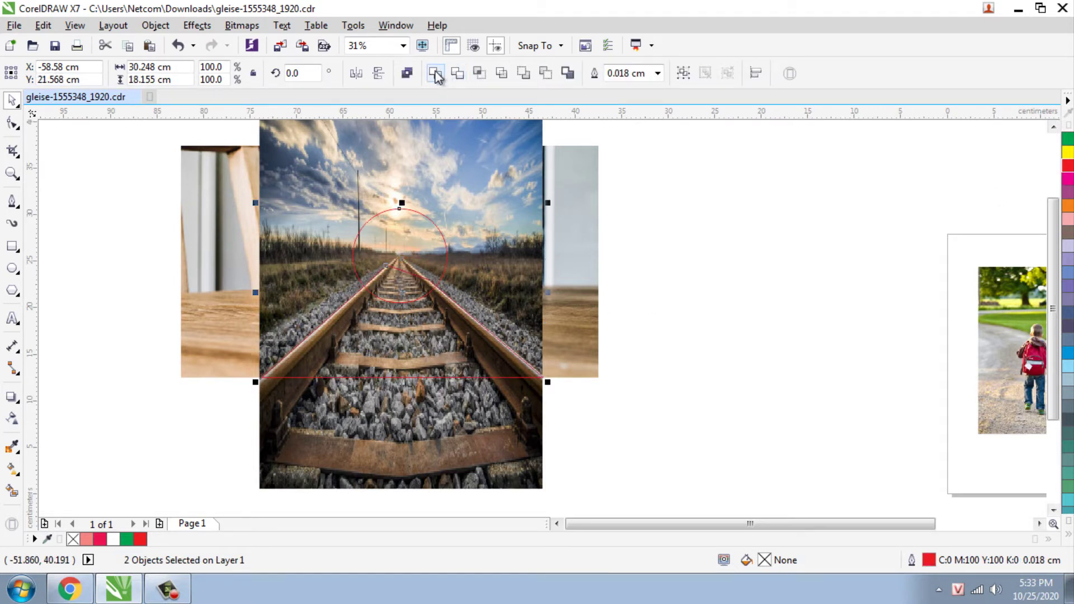
left_click(456, 73)
left_click(700, 249)
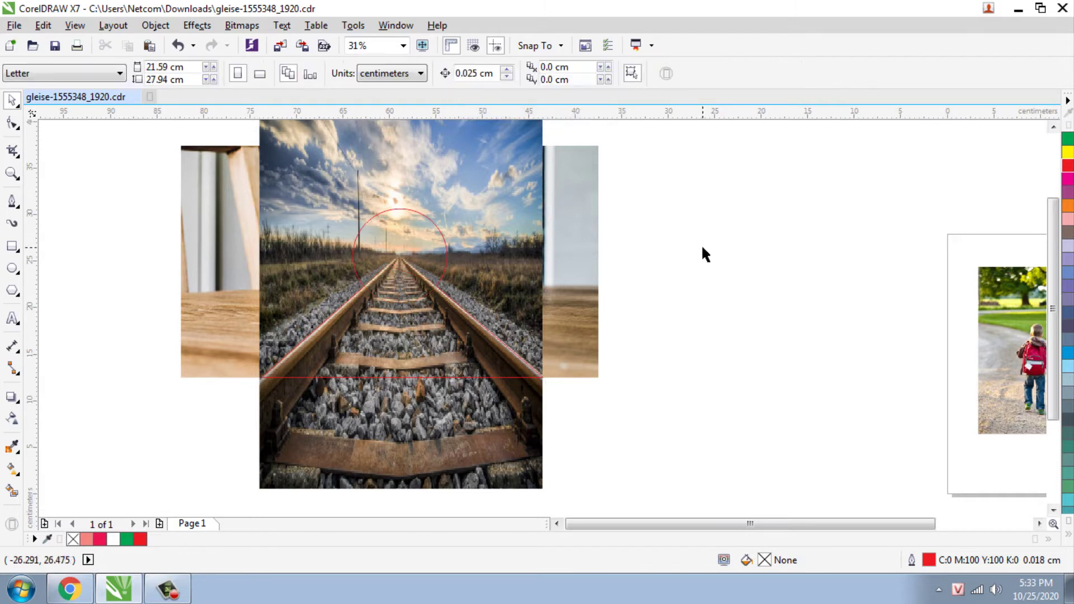
- PowerClip the railway photo inside the welded lens-and-track shape
left_click(426, 164)
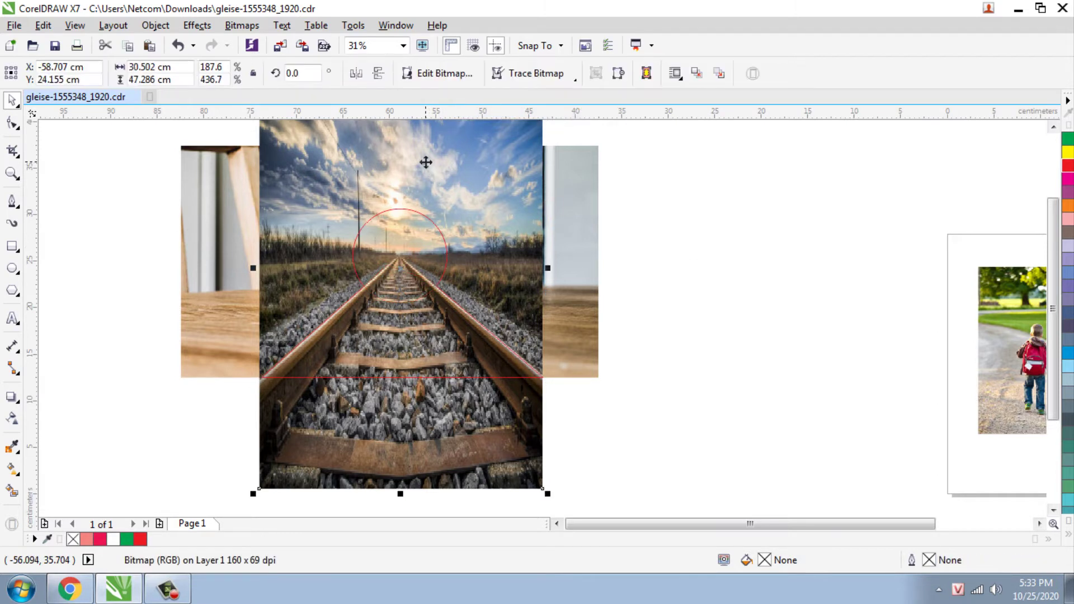
right_click(392, 164)
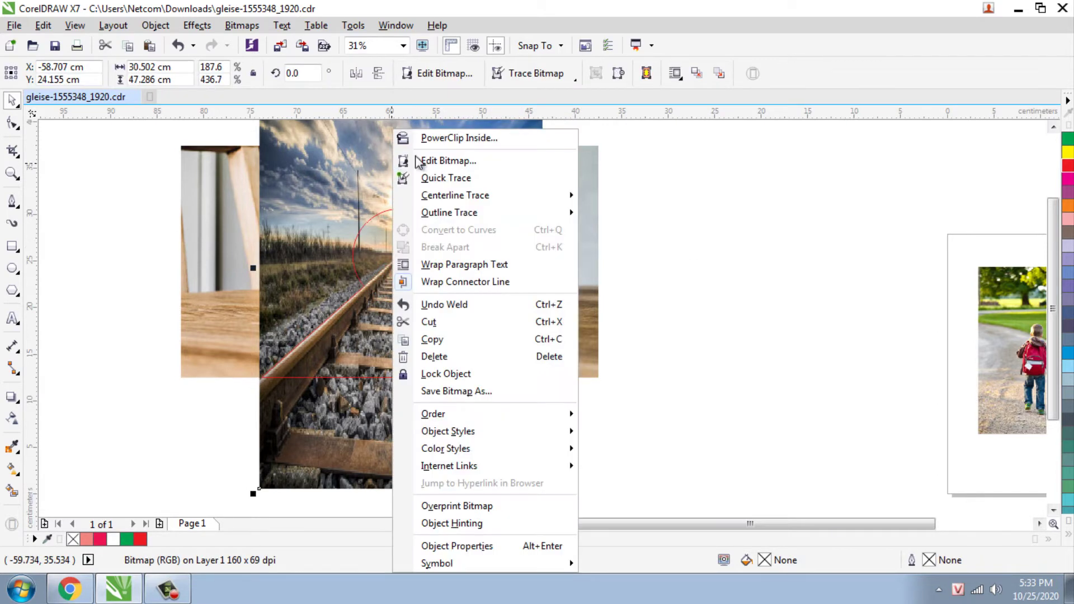
left_click(505, 136)
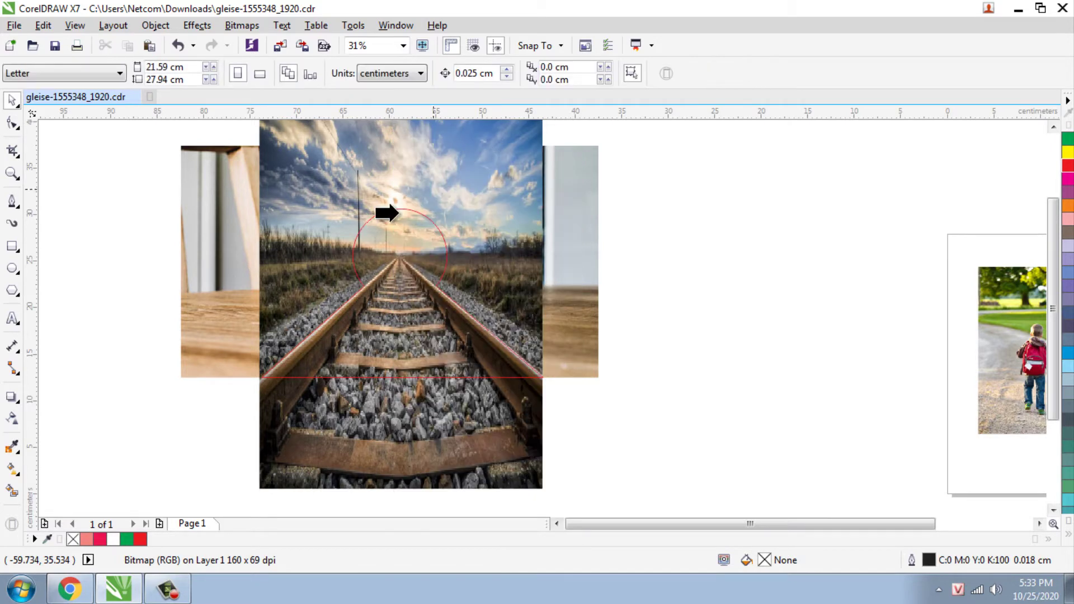
left_click(360, 332)
left_click(683, 333)
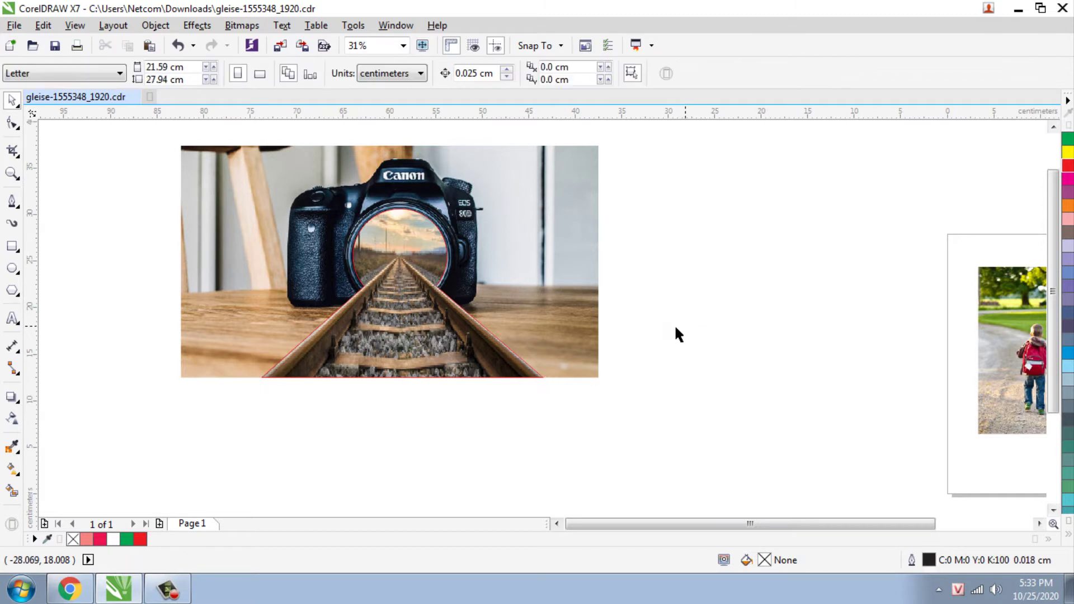
- Set the outline width of the clipped lens-and-track shape to None
left_click(462, 335)
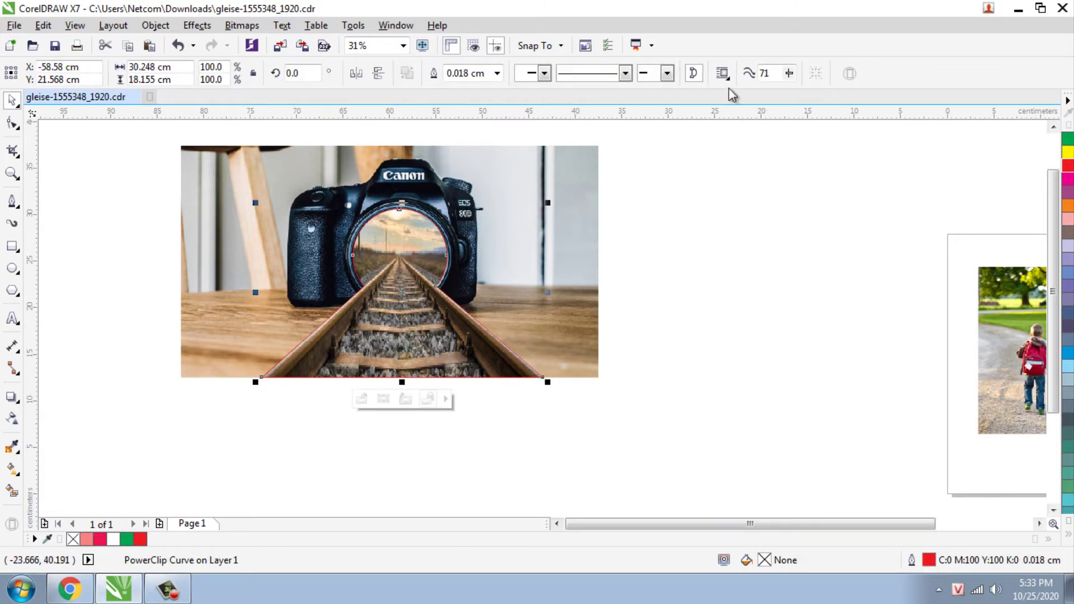
left_click(498, 74)
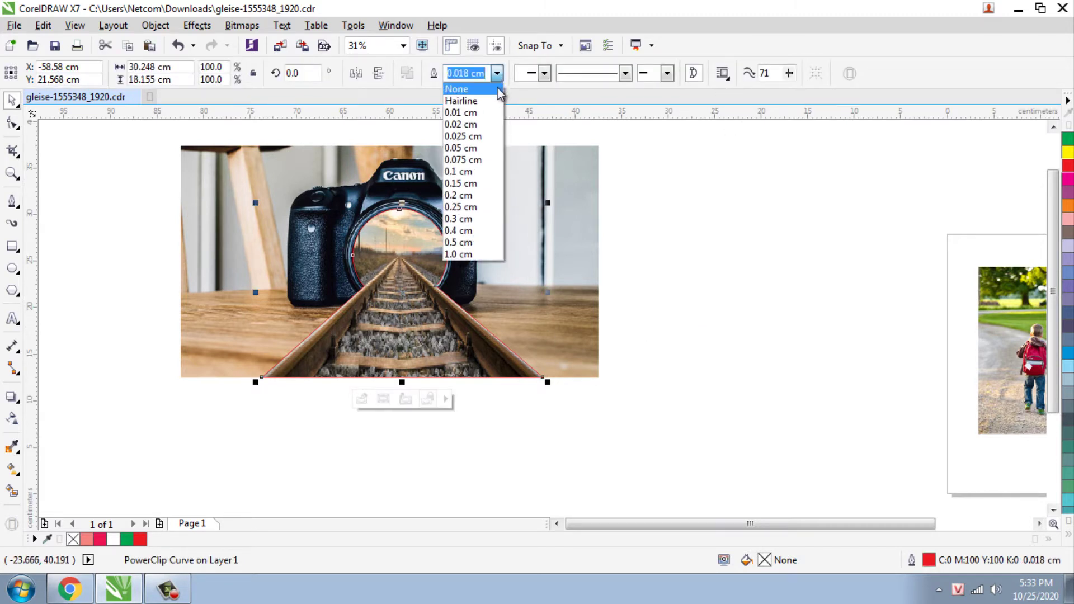
left_click(511, 87)
left_click(710, 219)
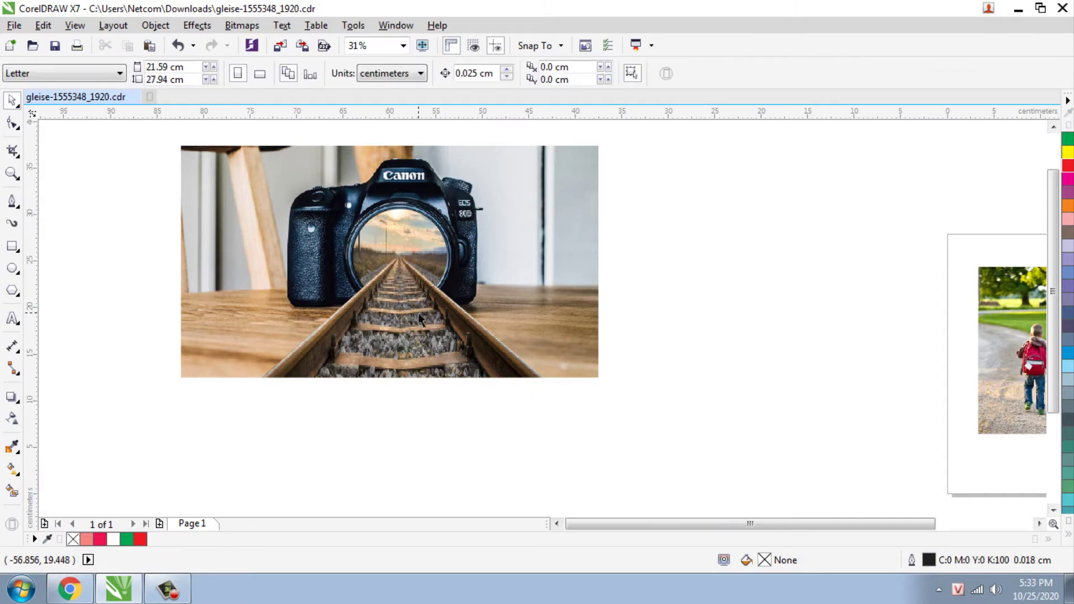
scroll(421, 310, "up", 2)
scroll(429, 351, "down", 2)
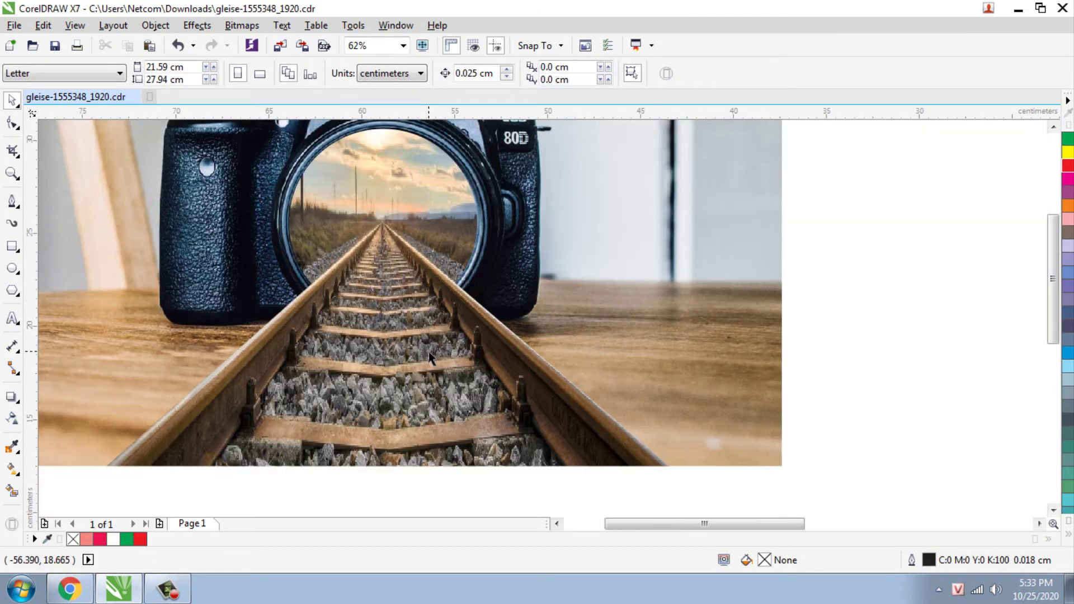
- Order the photo of the boy in front of the clipped railway shape and place it beside the camera photo's right edge
left_click_drag(1010, 358, 446, 359)
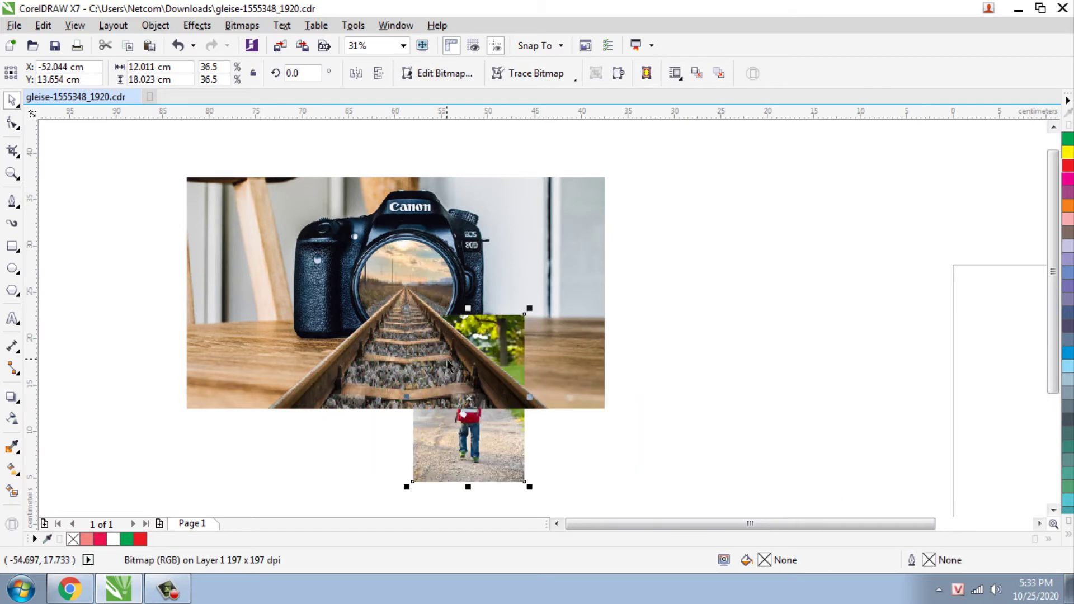
right_click(492, 331)
mouse_move(570, 415)
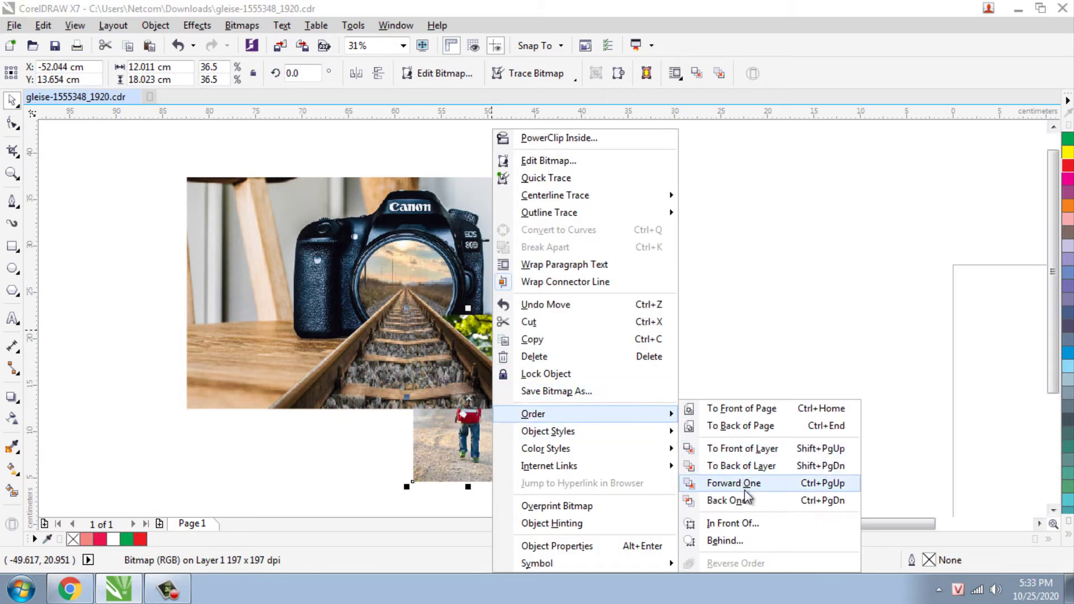
left_click(744, 523)
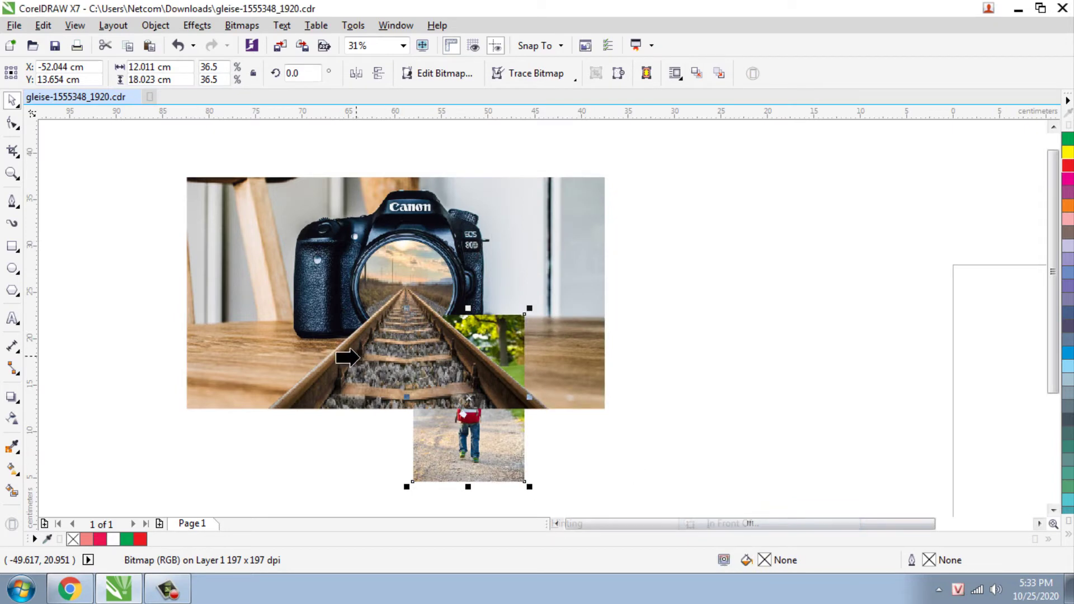
left_click(347, 356)
left_click_drag(484, 416, 668, 342)
- Start a B-Spline outline on the boy just above his left ear and trace up the left side of his head
scroll(627, 324, "up", 2)
scroll(504, 279, "down", 1)
scroll(468, 270, "up", 1)
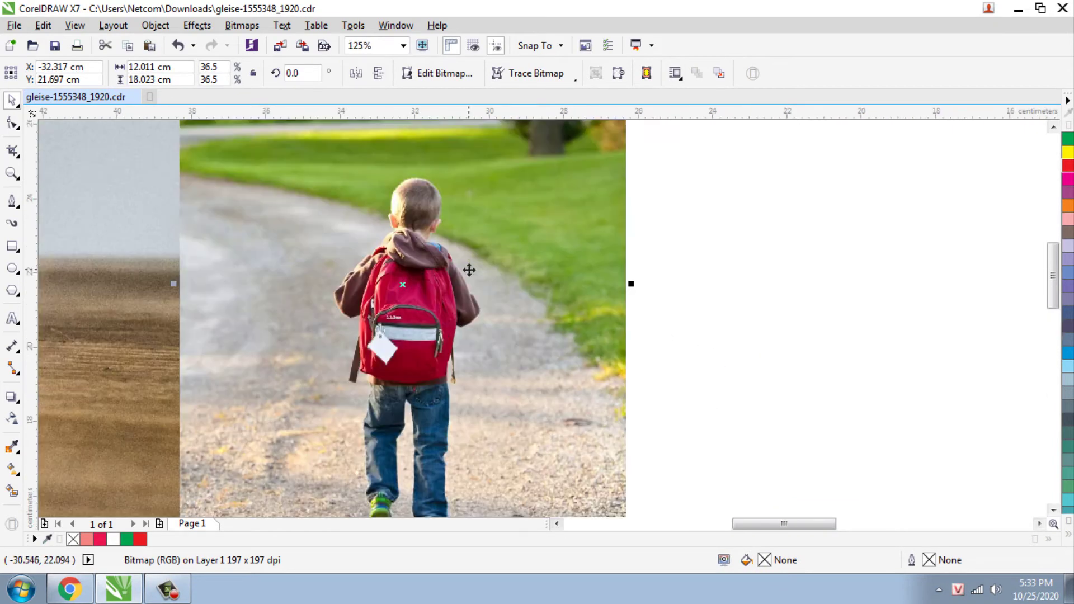
left_click(10, 207)
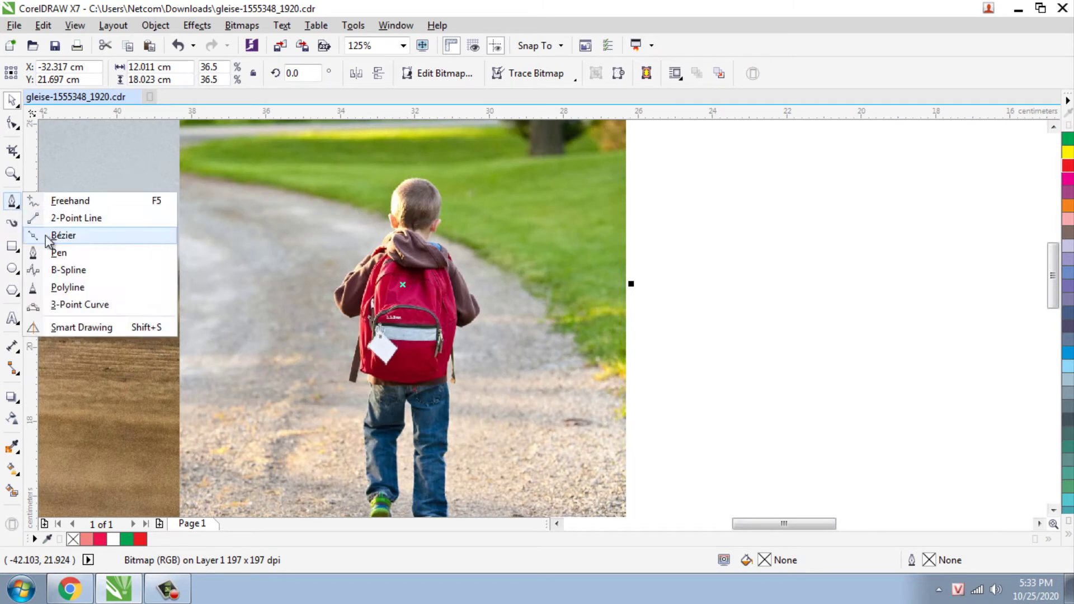
left_click(66, 271)
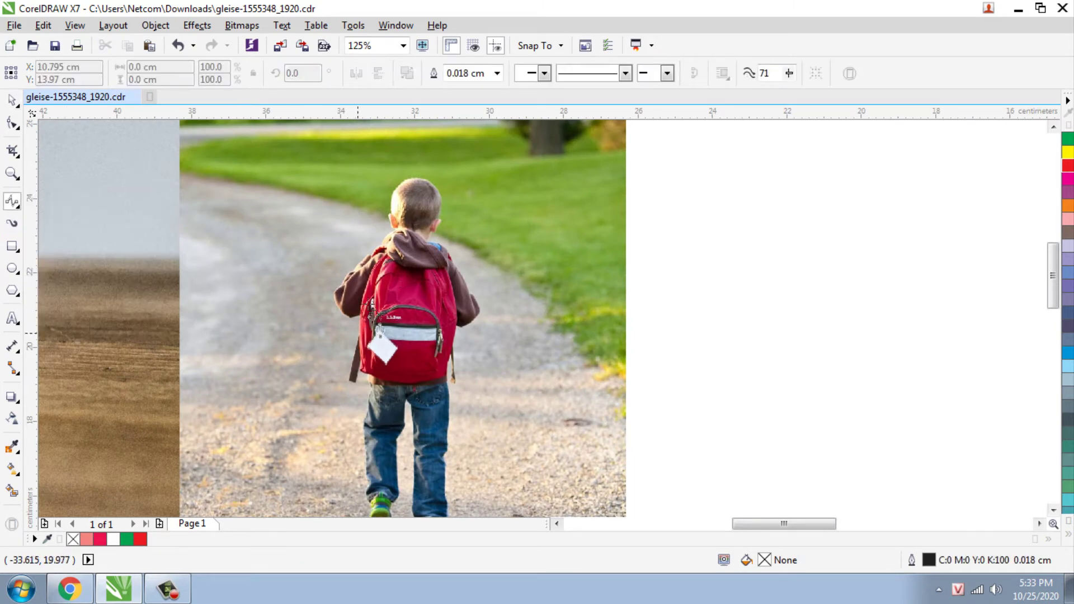
scroll(394, 196, "up", 2)
scroll(407, 237, "up", 2)
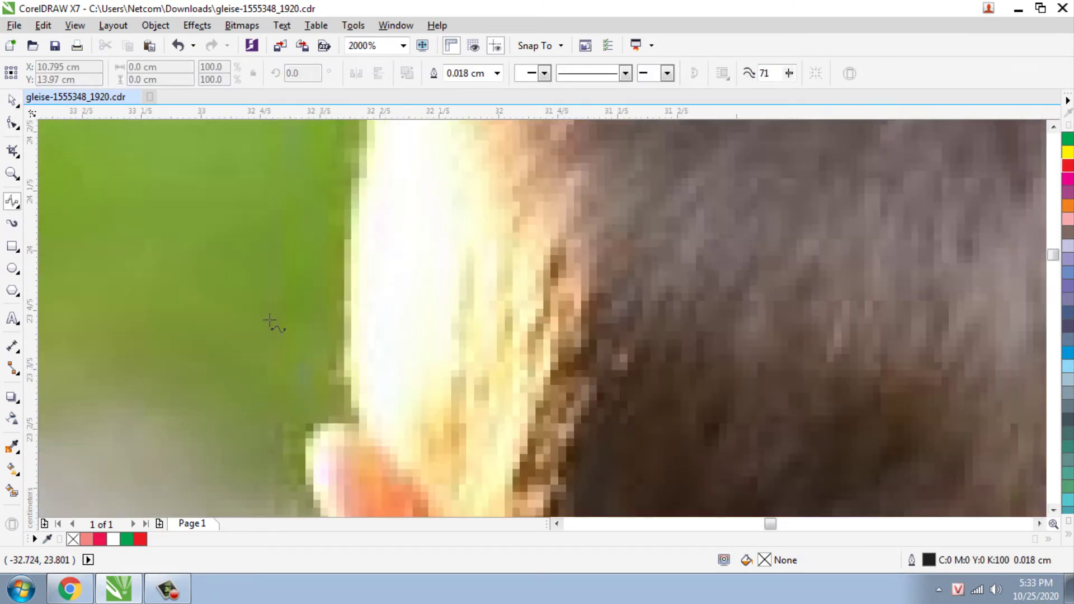
scroll(274, 324, "down", 2)
scroll(293, 333, "up", 1)
left_click(288, 354)
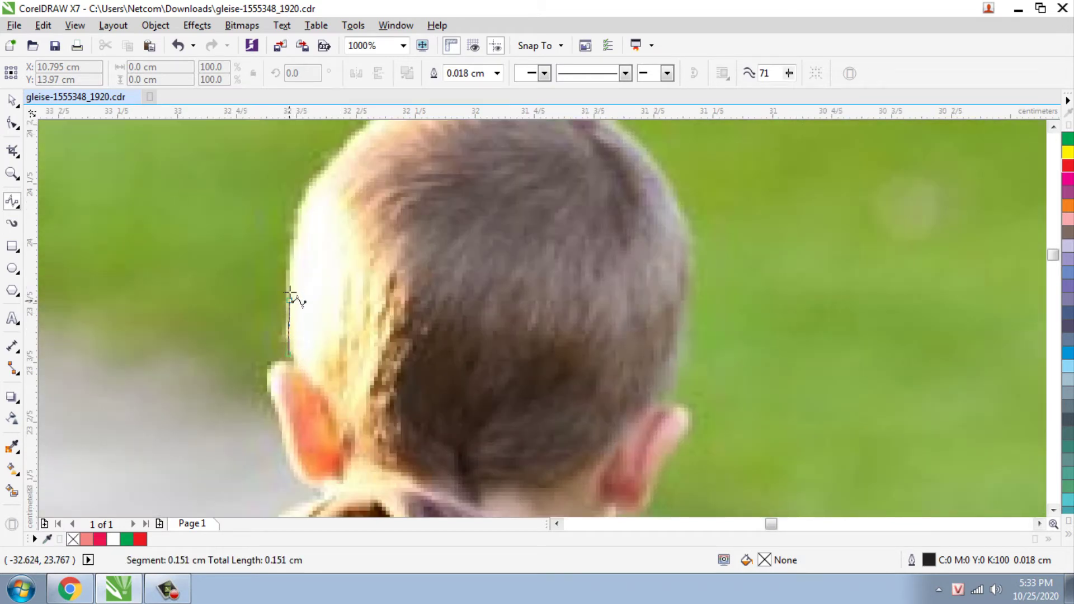
left_click(291, 272)
left_click_drag(300, 218, 237, 397)
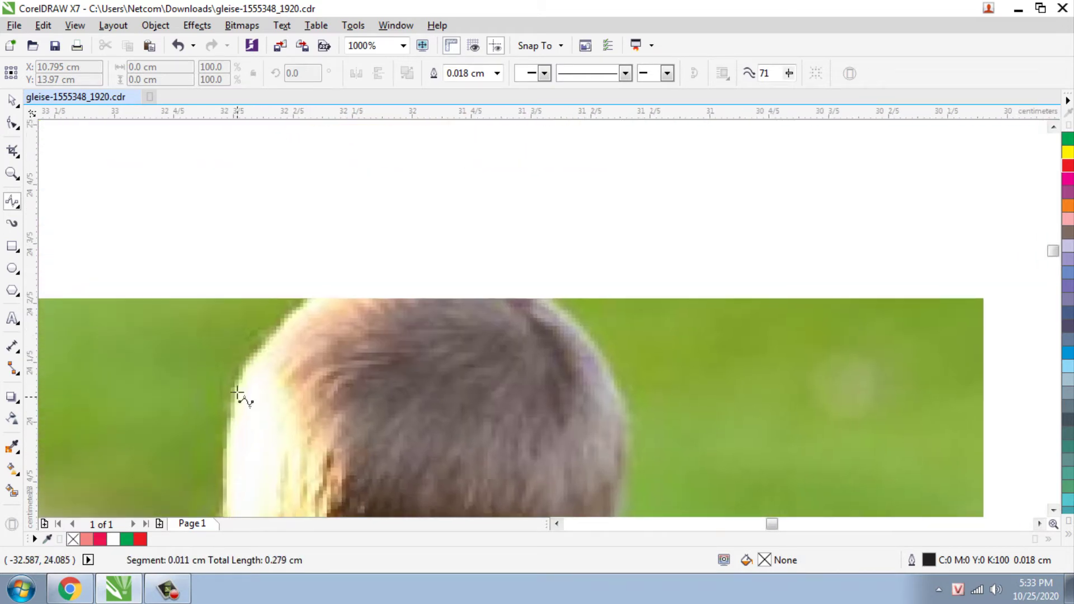
- Continue the outline over the top of the boy's head and down to just above his right ear
left_click(266, 341)
left_click(302, 302)
left_click(367, 268)
left_click(430, 260)
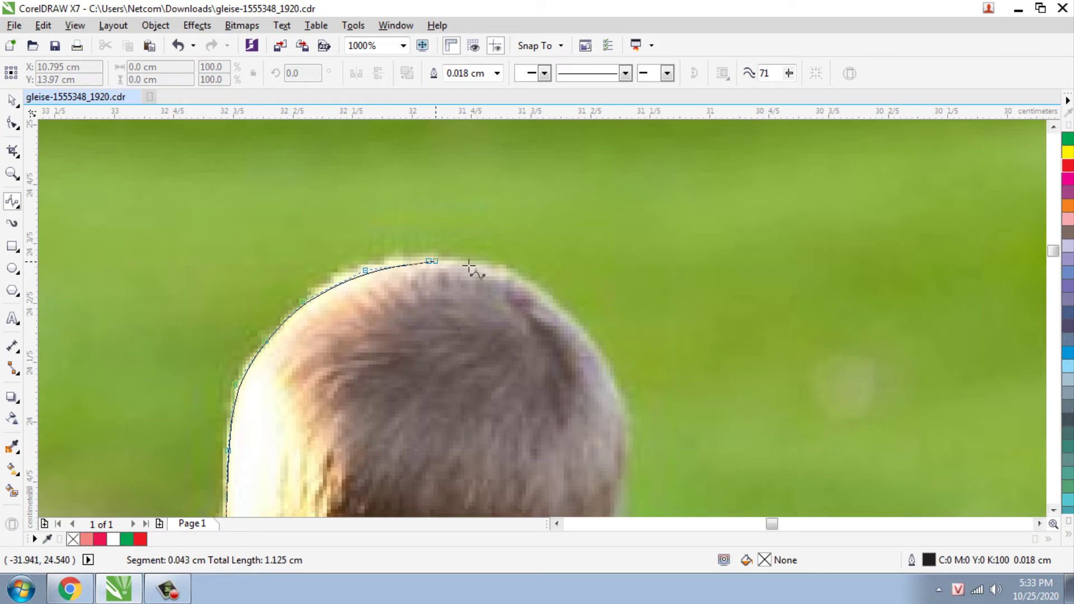
left_click(516, 274)
left_click(575, 323)
left_click(612, 387)
left_click(626, 420)
left_click(503, 336)
left_click(499, 424)
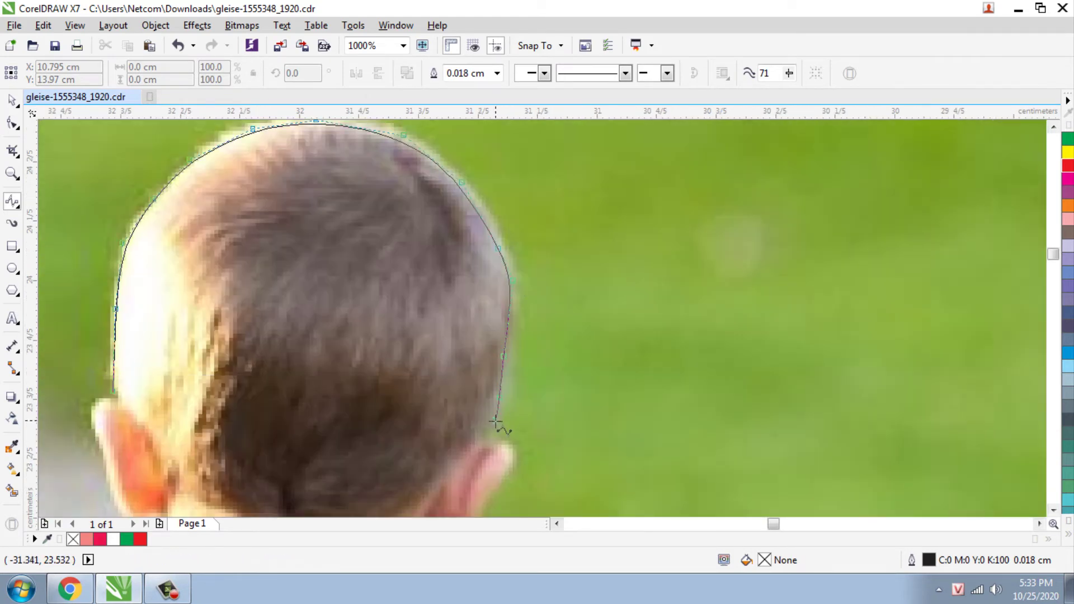
- Trace the outline around the boy's right ear to where the earlobe meets the neck
scroll(498, 428, "up", 1)
left_click(413, 336)
left_click(449, 362)
left_click(482, 386)
left_click_drag(472, 401, 478, 212)
left_click(452, 253)
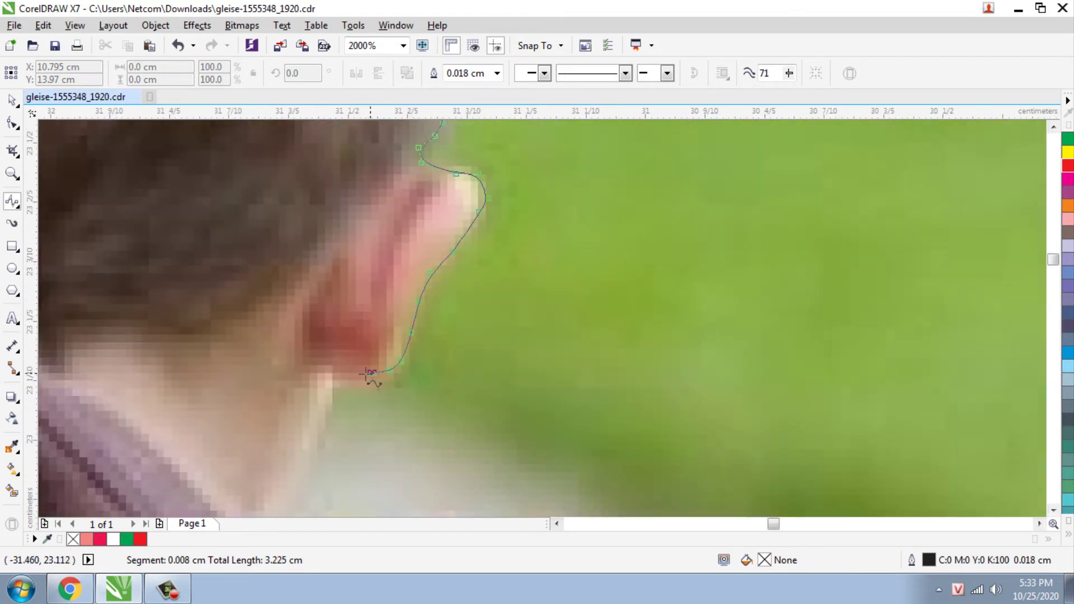
left_click(333, 376)
left_click_drag(333, 375, 371, 193)
- Continue the outline down the right side of the boy's neck and along the blue collar
left_click(363, 226)
left_click(355, 267)
left_click(334, 308)
left_click(317, 333)
left_click(428, 361)
left_click(514, 392)
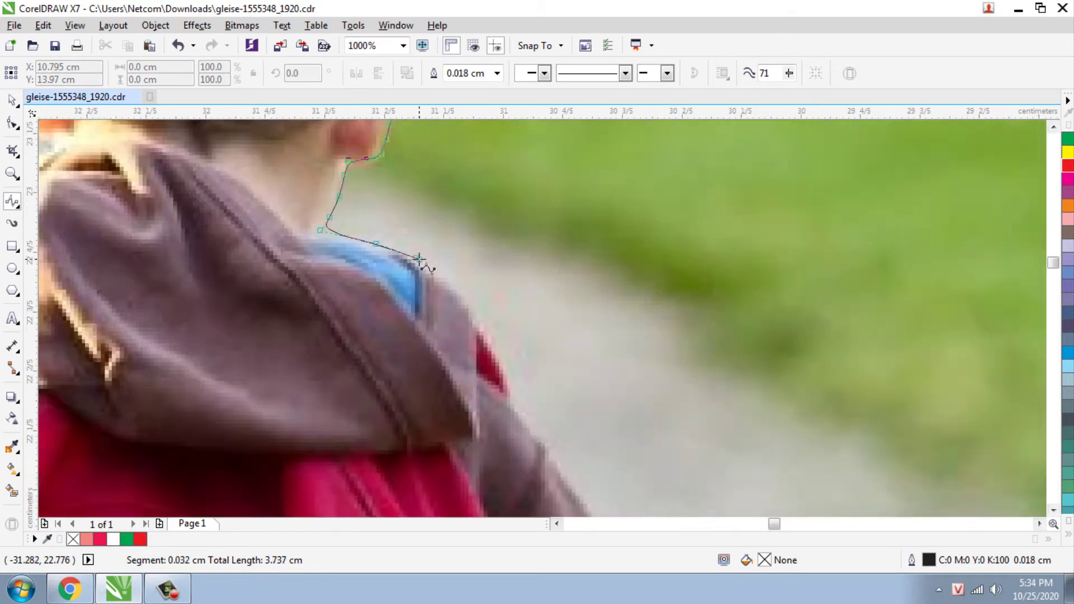
- Trace the outline over the boy's right shoulder, past the red backpack strap, to the top of the sleeve
scroll(419, 258, "up", 1)
left_click(451, 256)
left_click(498, 303)
left_click(522, 355)
left_click(568, 429)
left_click(486, 316)
left_click(532, 394)
scroll(551, 429, "down", 1)
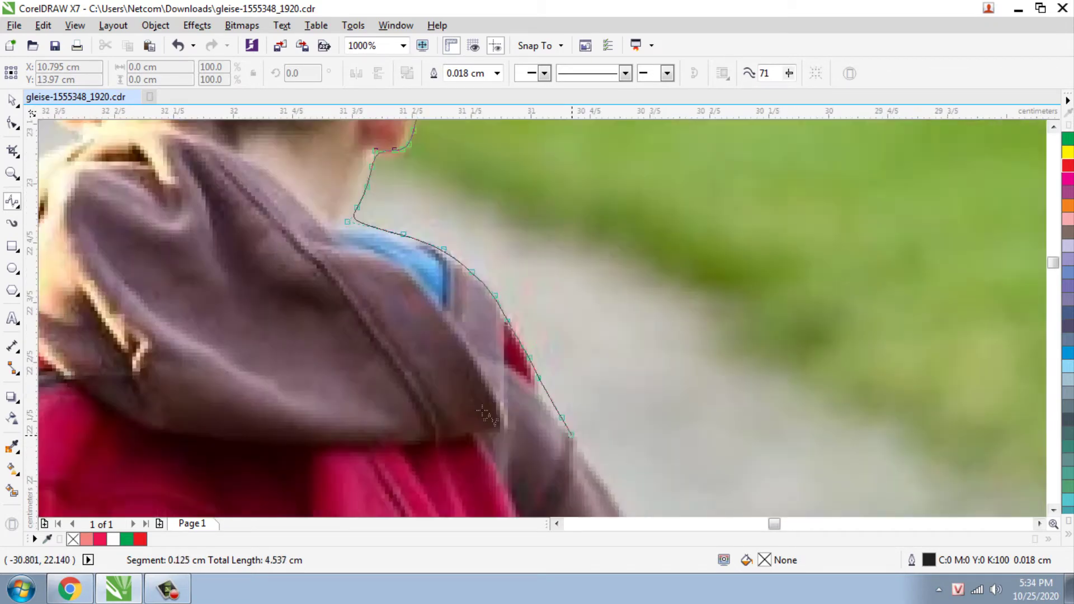
- Continue the outline down the outer edge of the right upper sleeve to the fold above the elbow
left_click_drag(571, 435, 473, 318)
left_click(525, 395)
left_click_drag(525, 396, 393, 233)
scroll(434, 263, "down", 1)
scroll(437, 271, "up", 2)
left_click(445, 308)
left_click(475, 383)
left_click_drag(498, 435, 461, 286)
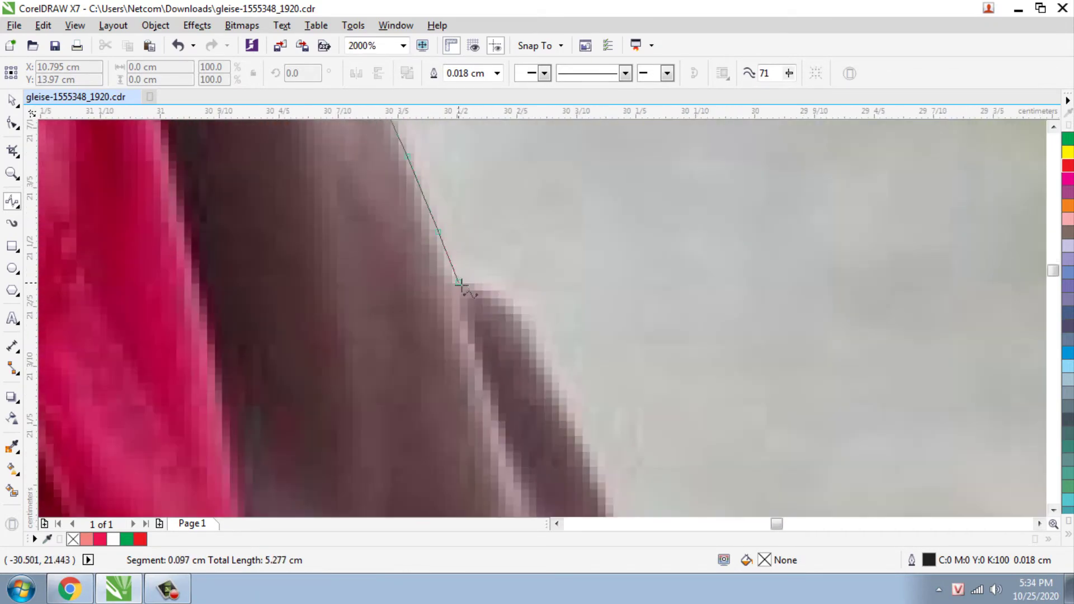
- Trace the outline around the sleeve fold and the outside of the boy's right elbow
left_click(461, 285)
left_click(519, 311)
left_click_drag(586, 440, 476, 225)
left_click(480, 228)
left_click(505, 324)
left_click_drag(481, 367, 524, 193)
left_click(533, 201)
left_click(484, 271)
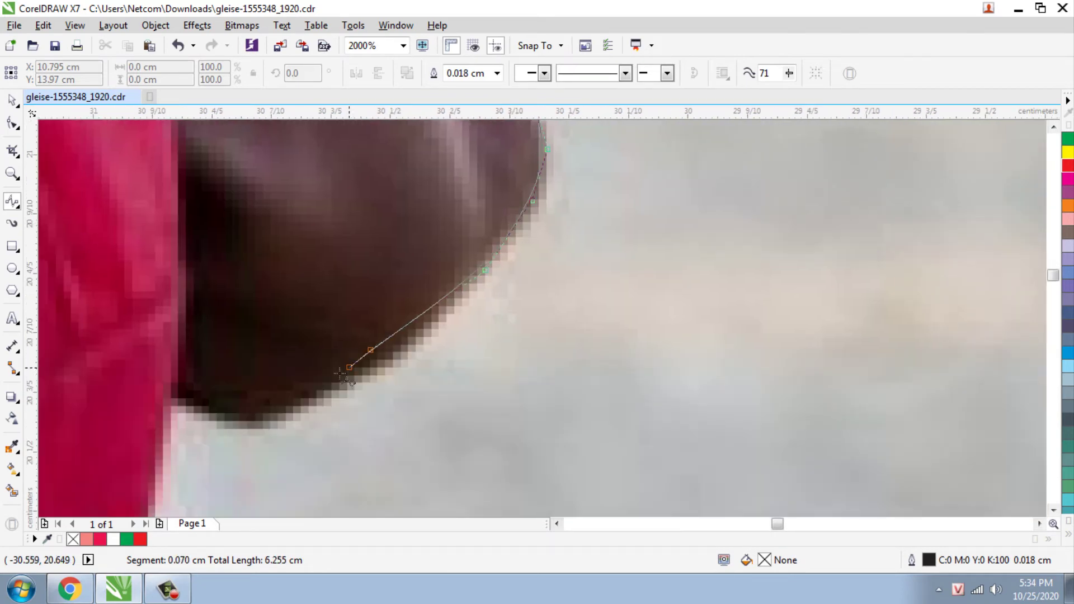
- Trace the underside of the right sleeve to the backpack and start down the backpack's right edge
left_click(297, 394)
left_click(249, 407)
left_click(206, 390)
left_click(167, 408)
scroll(160, 454, "down", 1)
left_click_drag(161, 454, 335, 274)
left_click(312, 368)
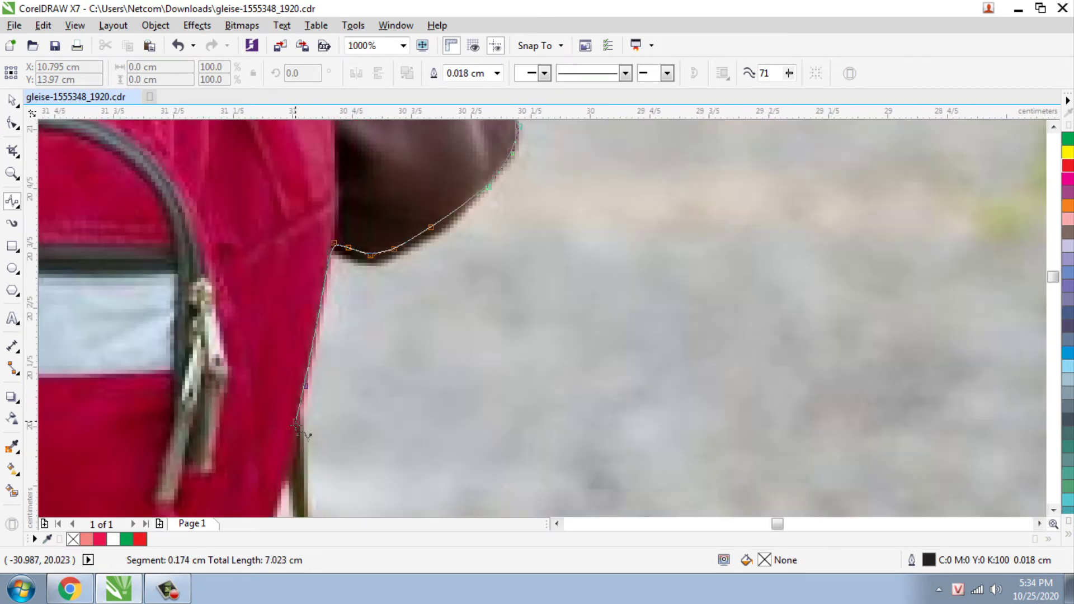
- Continue the outline down the backpack's right edge and over the hip, leaving out the hanging strap
left_click_drag(303, 421, 413, 226)
left_click(413, 227)
left_click(372, 428)
left_click_drag(370, 456, 387, 241)
left_click(386, 283)
left_click(400, 357)
left_click(405, 438)
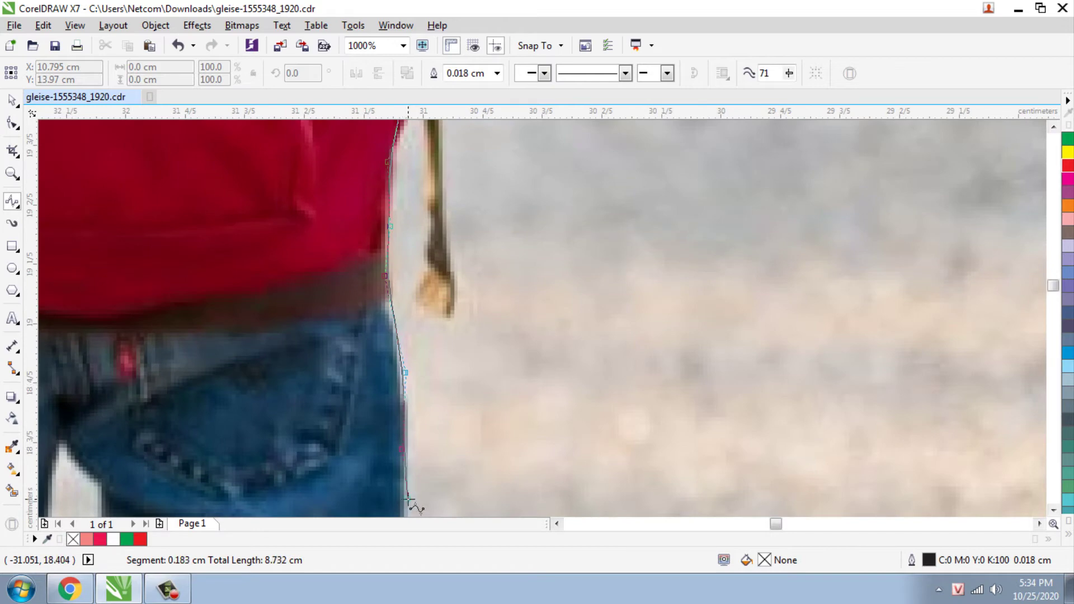
- Trace the outer edge of the right jeans leg from the hip down to the crease at the knee
left_click_drag(410, 502, 444, 351)
left_click(436, 394)
left_click_drag(436, 459, 483, 225)
left_click(470, 314)
left_click(471, 414)
left_click_drag(440, 504, 467, 285)
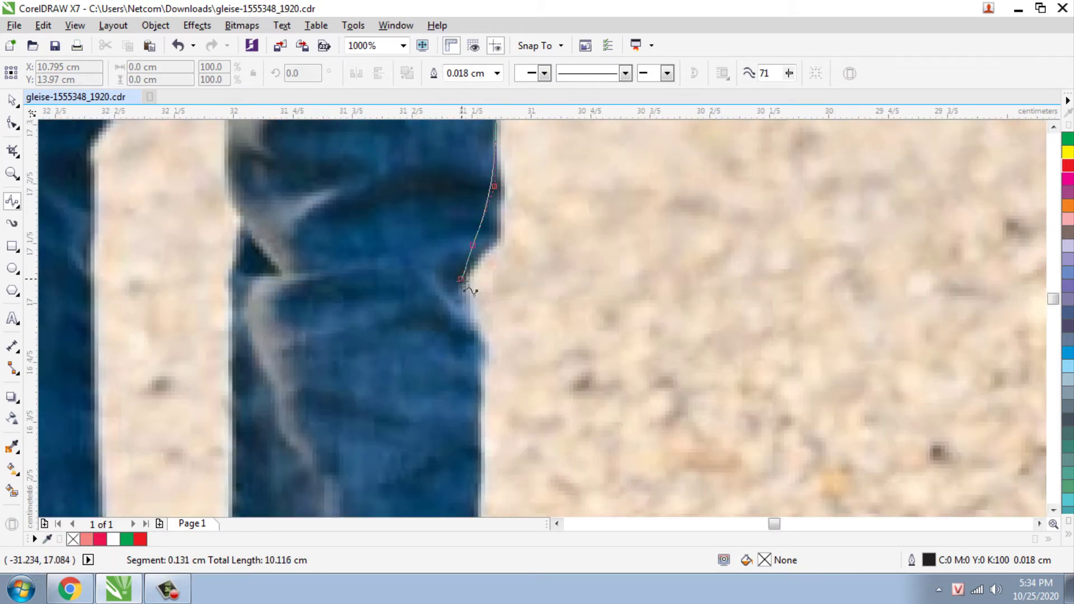
- Continue the outline from the knee crease down the outer edge of the right lower leg
left_click(467, 287)
left_click(482, 348)
left_click_drag(482, 429, 478, 258)
left_click(479, 321)
left_click_drag(479, 371, 406, 217)
left_click(412, 275)
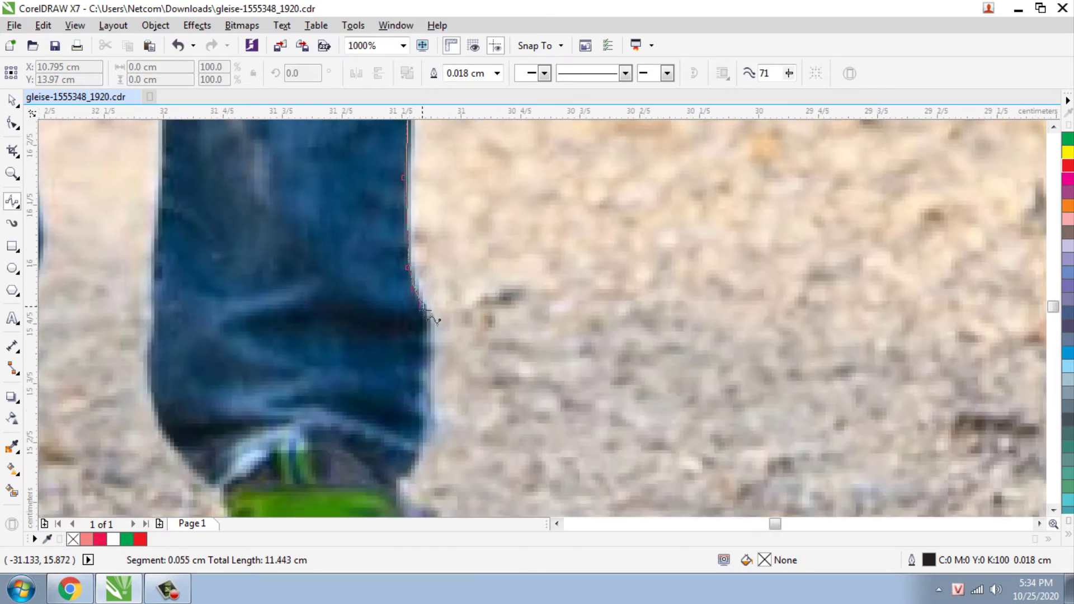
- Trace the outline around the right jeans cuff and the green shoe, returning up to the cuff's inner side
left_click(427, 317)
left_click(429, 403)
left_click(397, 489)
mouse_move(390, 499)
left_mouse_down()
mouse_move(406, 314)
mouse_move(449, 374)
left_mouse_up()
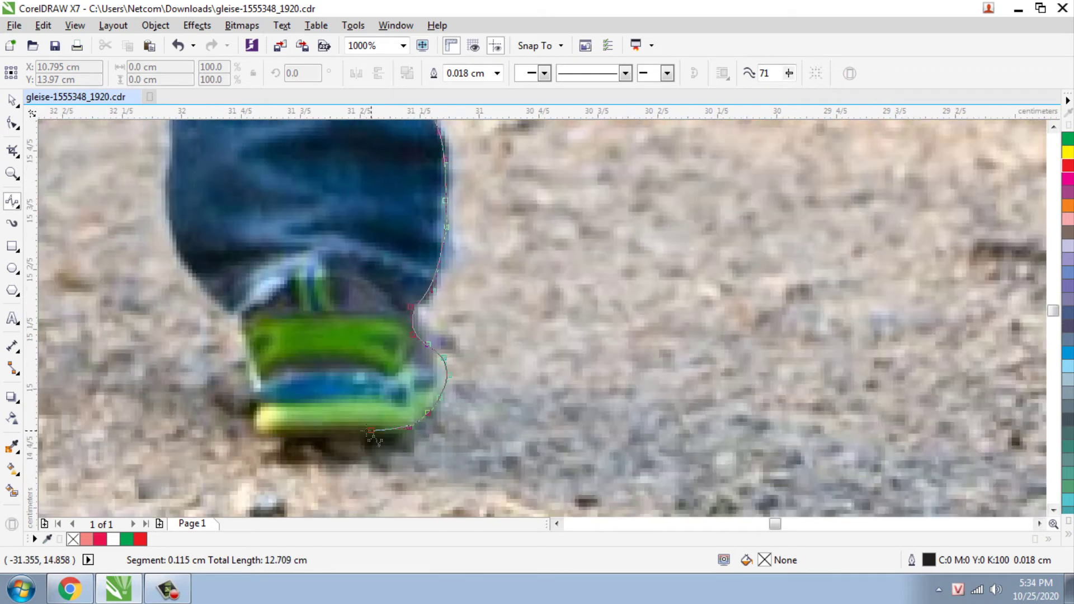
left_click(368, 431)
left_click(316, 432)
left_click(256, 430)
left_click(184, 254)
left_click(170, 199)
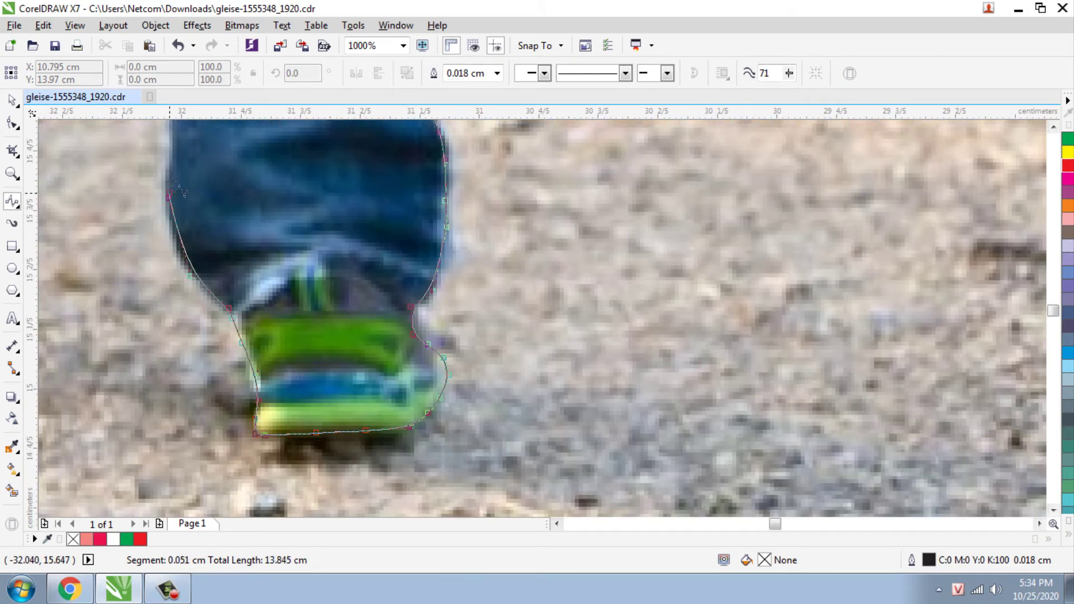
- Continue the outline up the inner edge of the right jeans leg to above the knee
scroll(170, 179, "down", 2)
scroll(235, 146, "up", 2)
left_click(292, 405)
left_click(285, 175)
scroll(285, 175, "down", 2)
scroll(289, 224, "up", 1)
left_click(294, 355)
left_click(285, 337)
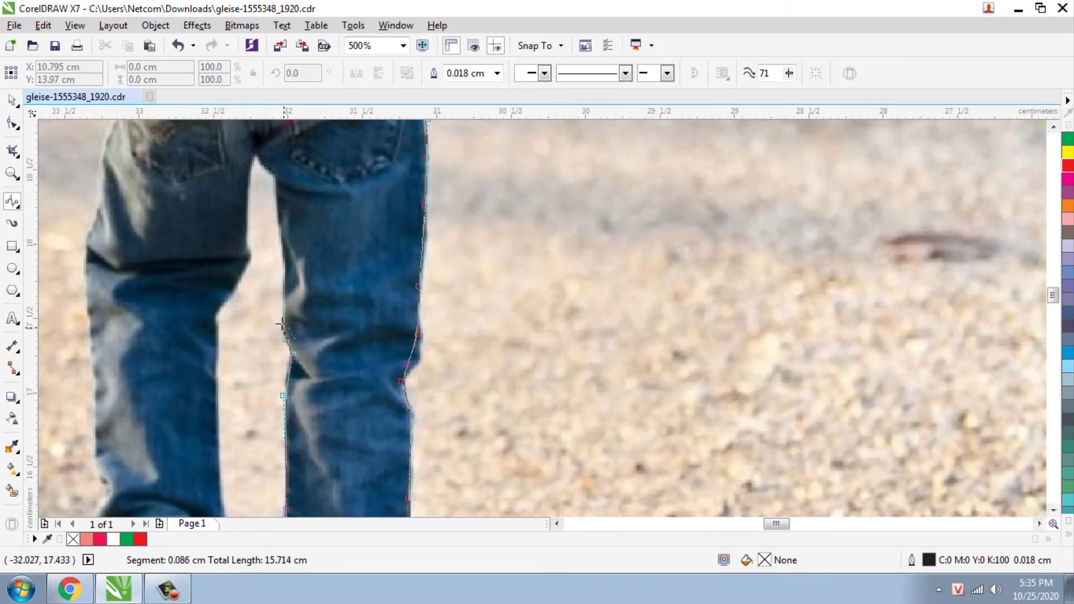
- Trace the outline around the gap below the crotch and down the inner left thigh to the knee
left_click(256, 150)
left_click(219, 299)
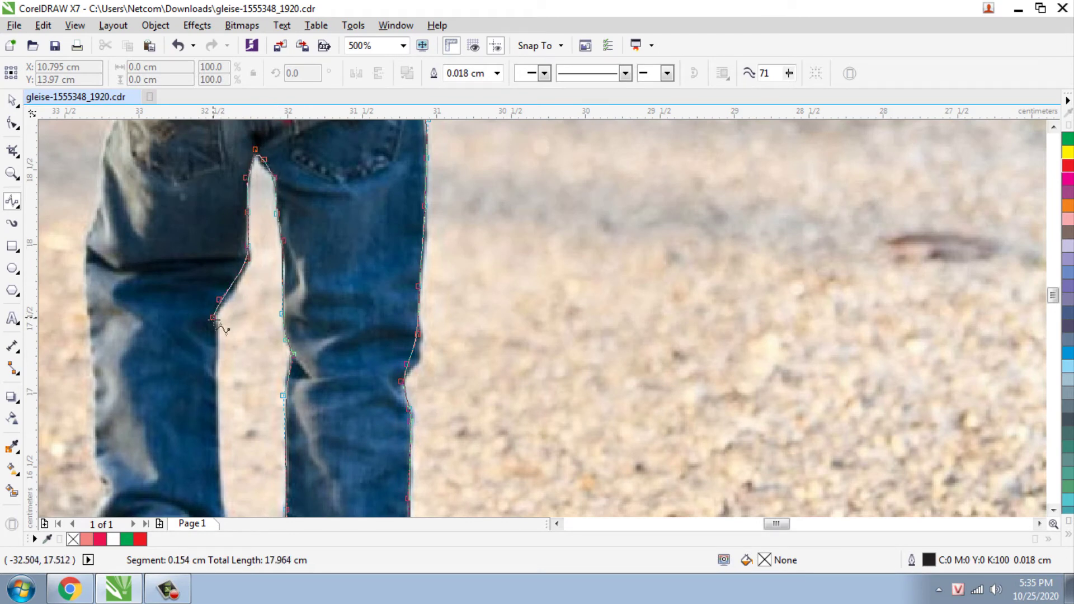
left_click(213, 320)
left_click(217, 366)
- Continue the outline down the inner edge of the left lower leg to the underside of the cuff
scroll(218, 388, "down", 2)
scroll(179, 439, "up", 2)
left_click(339, 309)
left_click(345, 344)
left_click(323, 416)
scroll(323, 415, "up", 1)
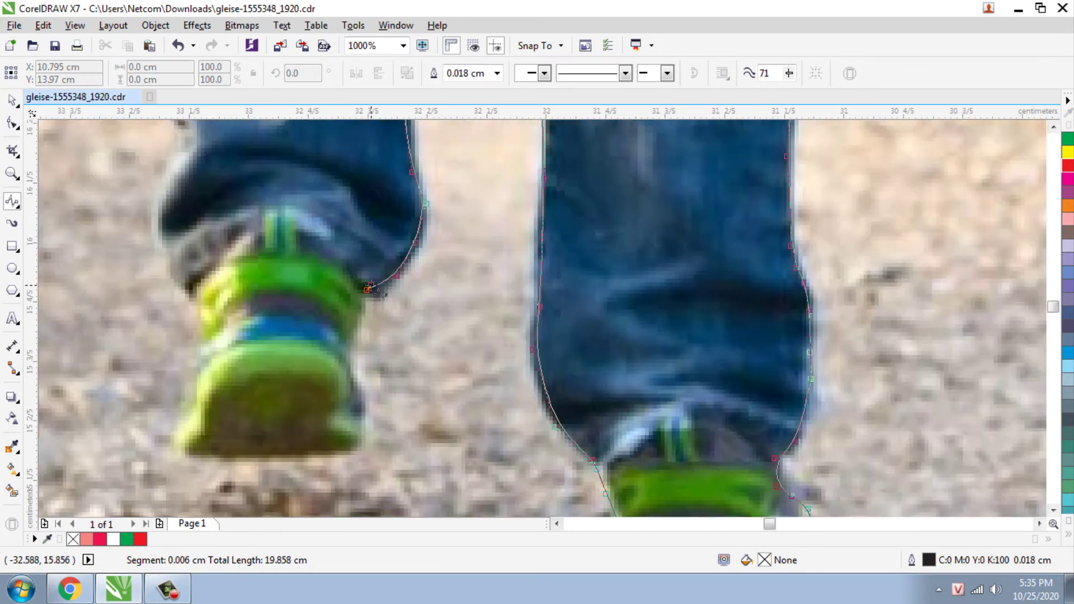
- Trace the outline around the left green shoe and up the outer side of the left jeans cuff
left_click(361, 447)
left_click(191, 364)
left_click(202, 323)
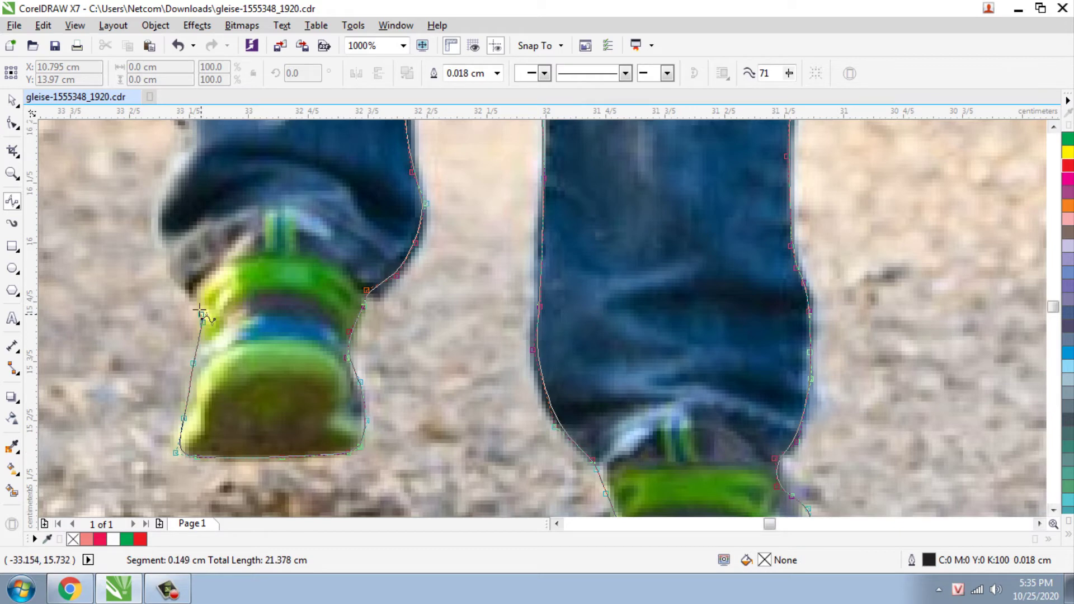
left_click(187, 298)
left_click(157, 251)
left_click(154, 215)
left_click(170, 168)
- Continue the outline up the outer edge of the left lower leg to the knee
scroll(177, 150, "down", 1)
left_click(238, 372)
left_click(229, 347)
left_click(223, 193)
left_click_drag(223, 193, 236, 454)
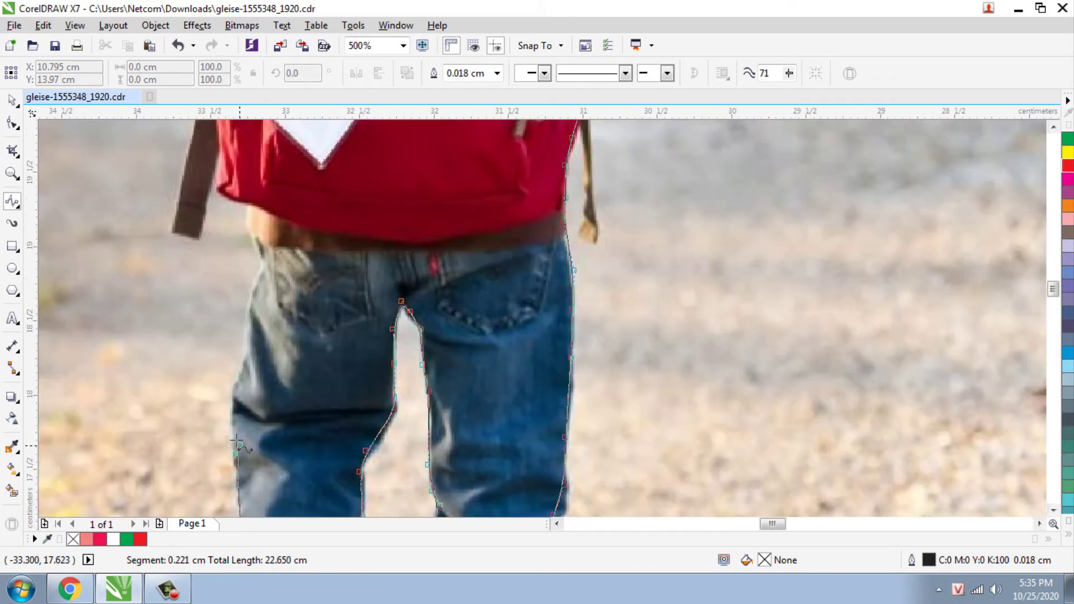
- Trace the outer edge of the left thigh from the knee up to the waist of the jeans
left_click(232, 401)
scroll(234, 404, "up", 1)
left_click(260, 320)
left_click(265, 233)
left_click_drag(270, 200, 272, 348)
left_click(274, 316)
left_click(293, 267)
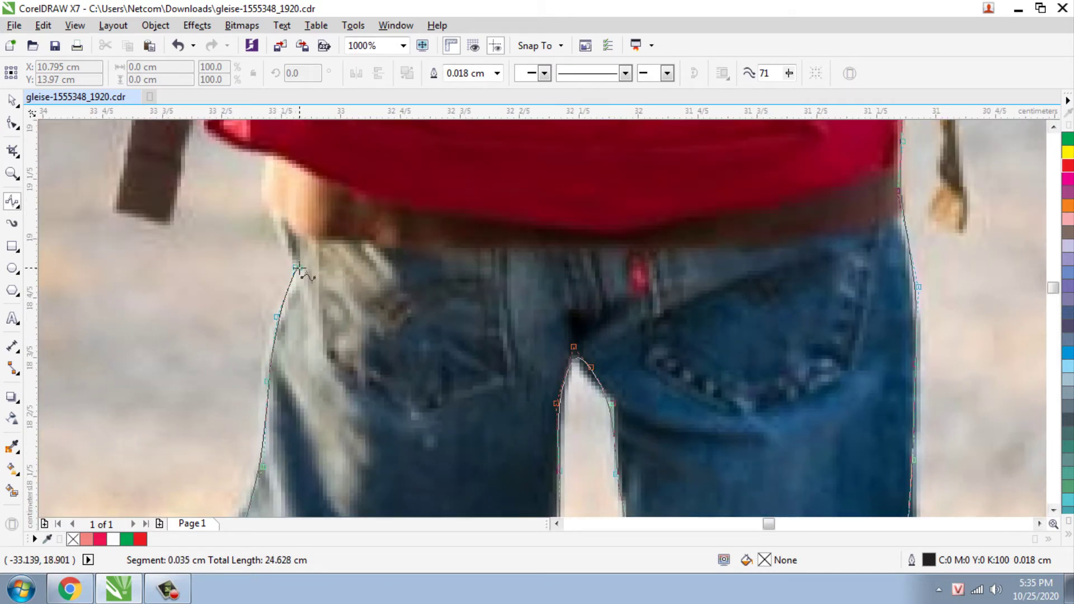
- Continue the outline past the waist, around the backpack's lower left corner and up its left edge
scroll(294, 281, "down", 1)
left_click_drag(293, 283, 343, 414)
left_click(335, 387)
left_click(326, 358)
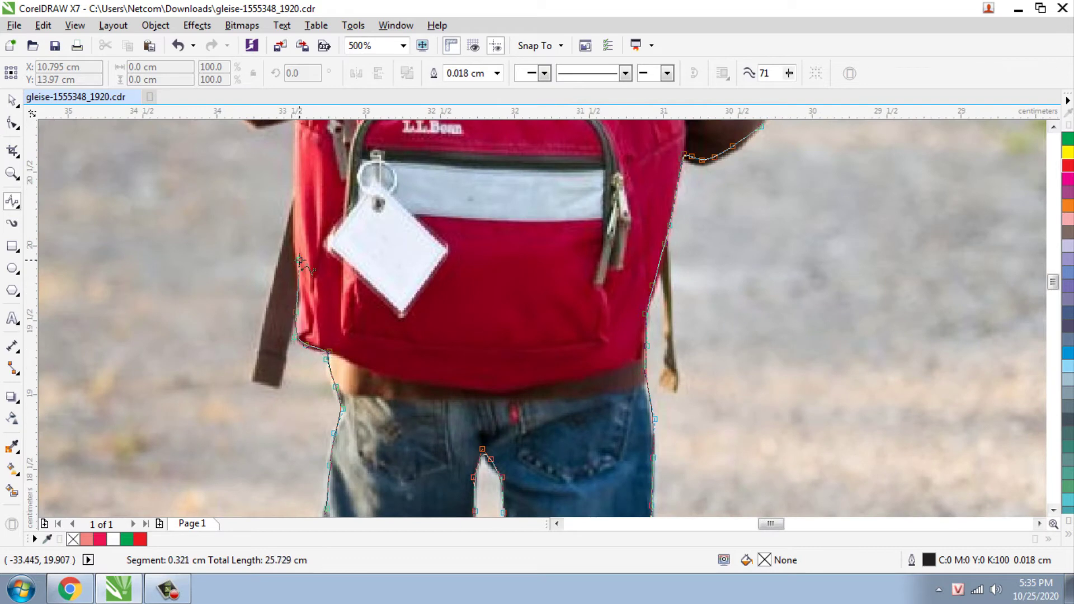
left_click_drag(299, 260, 306, 482)
left_click(306, 335)
- Trace the outline from the backpack's left edge along the underside of the boy's left sleeve
scroll(302, 328, "up", 1)
scroll(302, 334, "up", 1)
left_click(211, 394)
left_click(155, 402)
scroll(154, 404, "down", 1)
left_click_drag(154, 403, 342, 492)
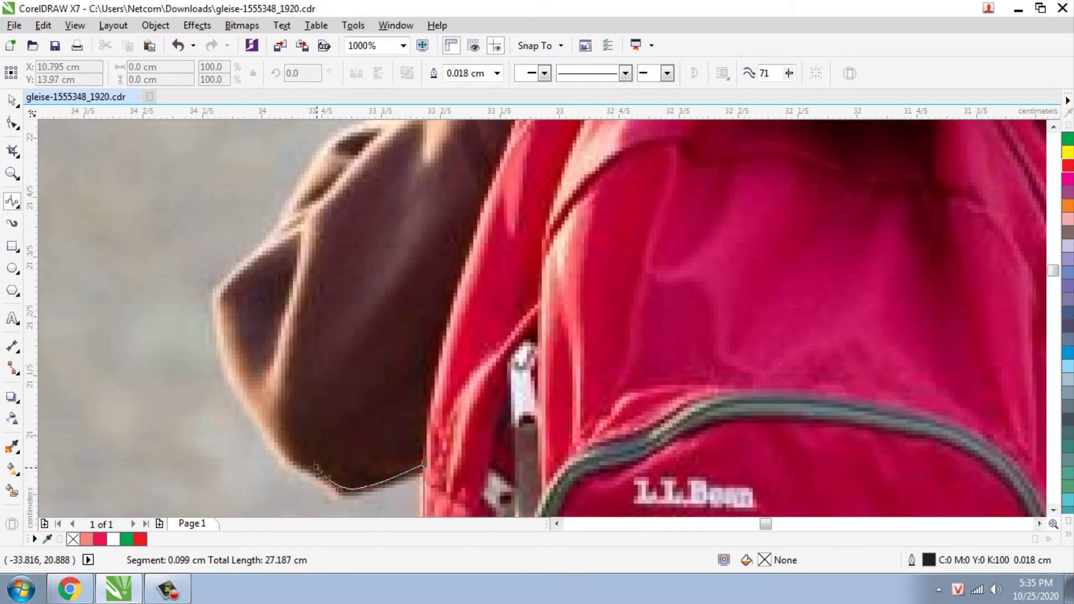
- Continue the outline around the left elbow and up the outer sleeve to the red shoulder strap
left_click(282, 451)
left_click(225, 281)
left_click(269, 236)
left_click_drag(269, 235, 156, 466)
left_click(215, 377)
left_click(283, 323)
left_click(362, 236)
left_click(391, 220)
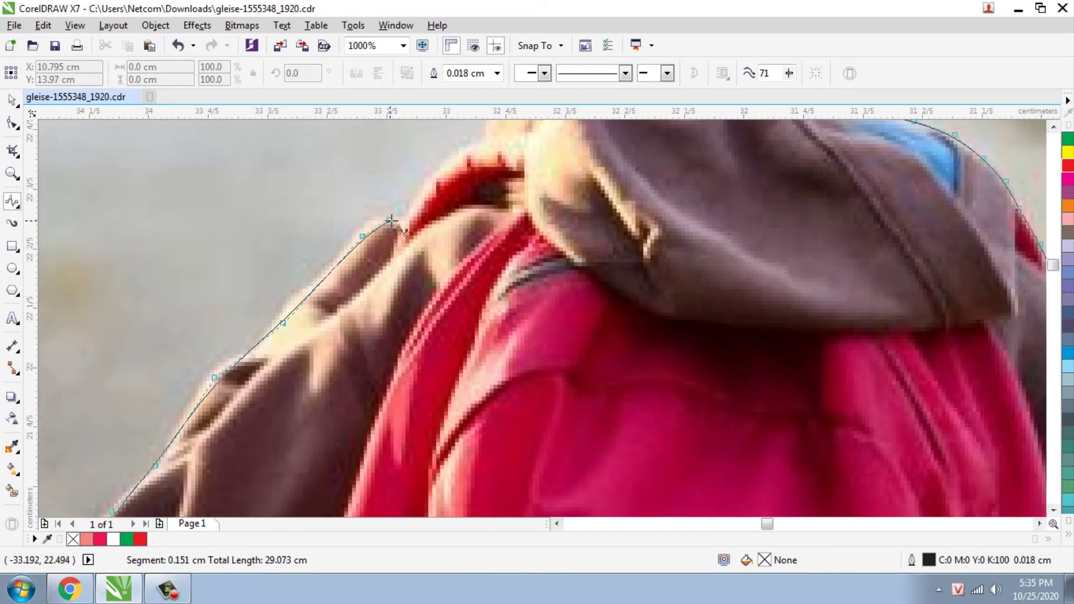
- Continue the outline from the red shoulder strap over the hood's left edge to the base of the left ear
left_click(432, 192)
left_click(449, 167)
left_click_drag(449, 166, 251, 399)
left_click(287, 372)
left_click(309, 313)
left_click(354, 277)
left_click(392, 258)
left_click(383, 241)
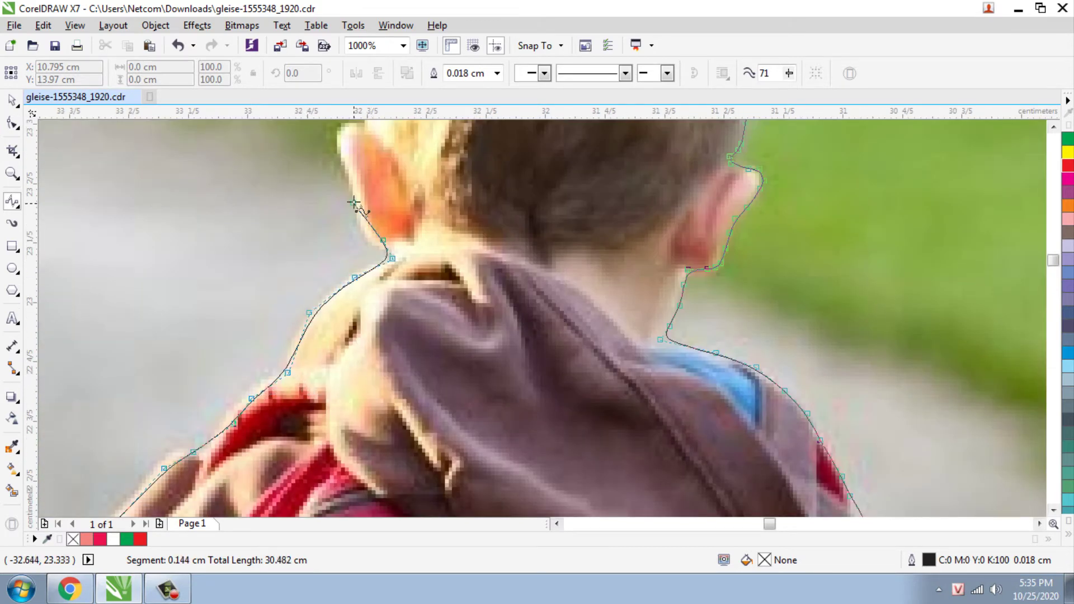
- Trace the outer edge of the left ear and close the outline at the left side of the head
left_click(354, 195)
left_click(348, 162)
scroll(347, 151, "up", 3)
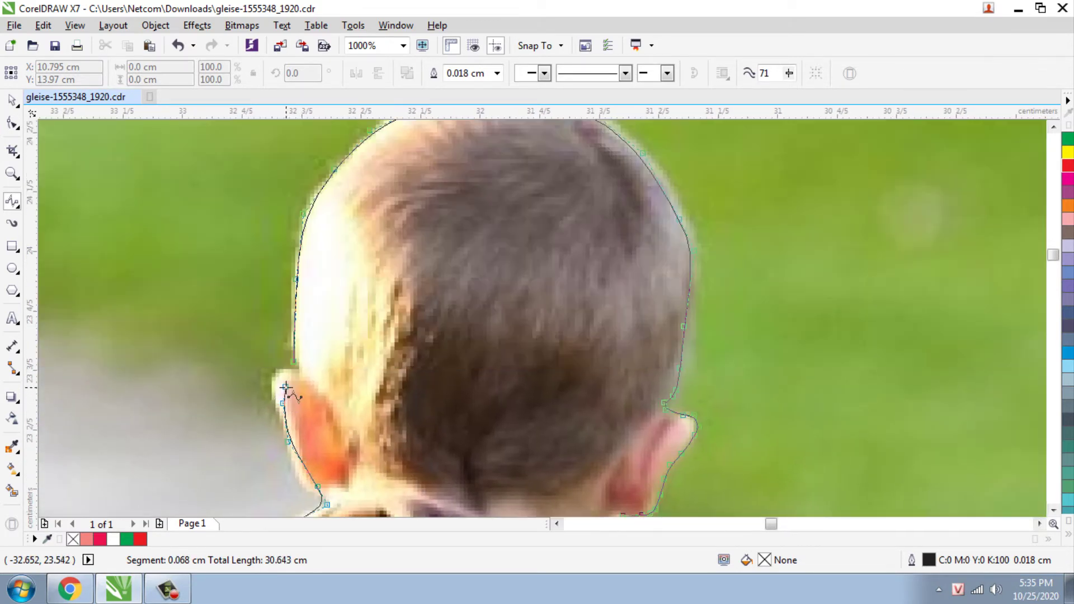
left_click(287, 385)
scroll(319, 335, "down", 10)
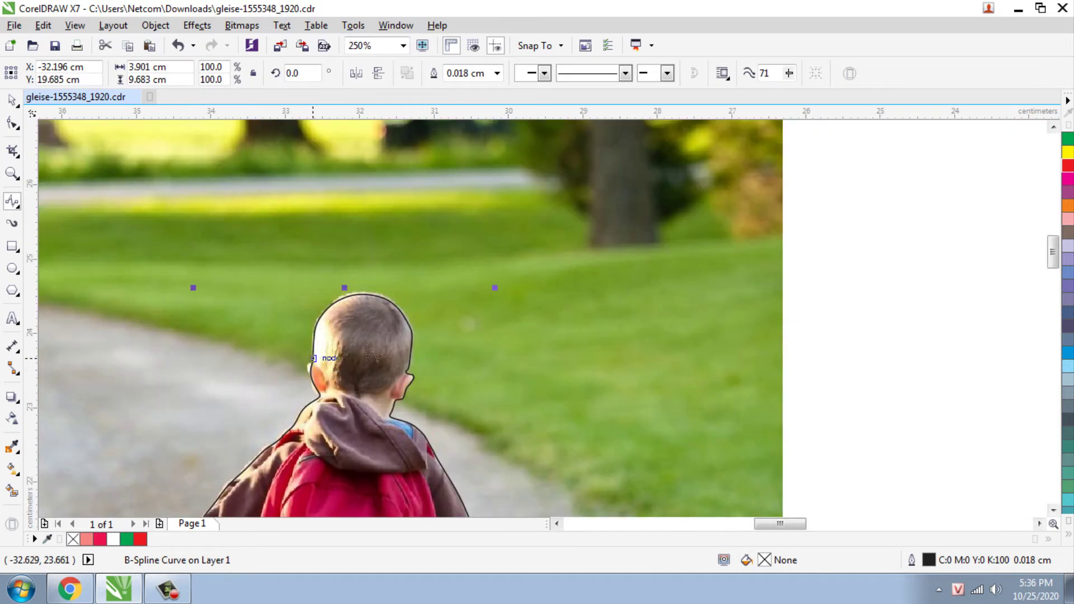
- Select the traced outline together with the boy's photo and intersect them to cut out the boy
left_click(12, 102)
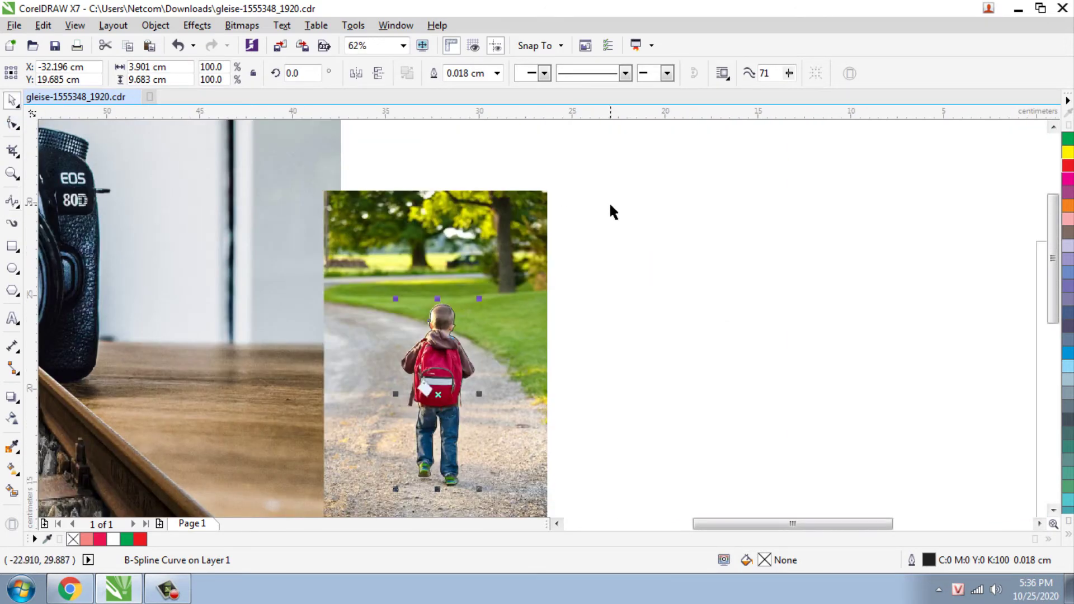
left_click(608, 201)
scroll(535, 227, "down", 1)
left_click_drag(604, 179, 428, 405)
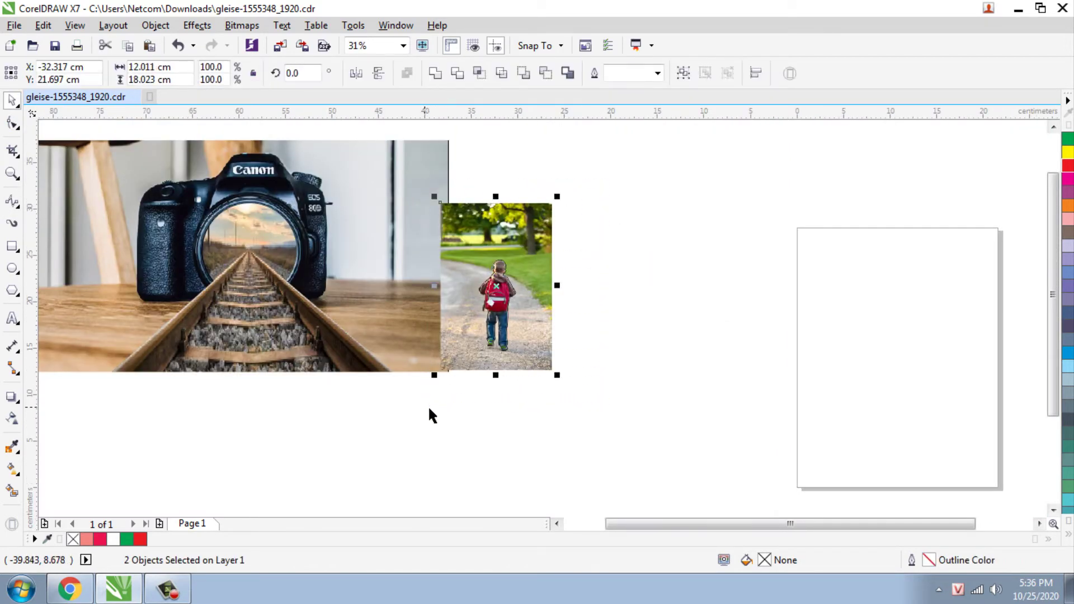
left_click(485, 74)
- Remove the leftover boy photo and the traced outline, keeping only the cut-out boy
left_click(605, 205)
left_click(527, 237)
right_click(527, 236)
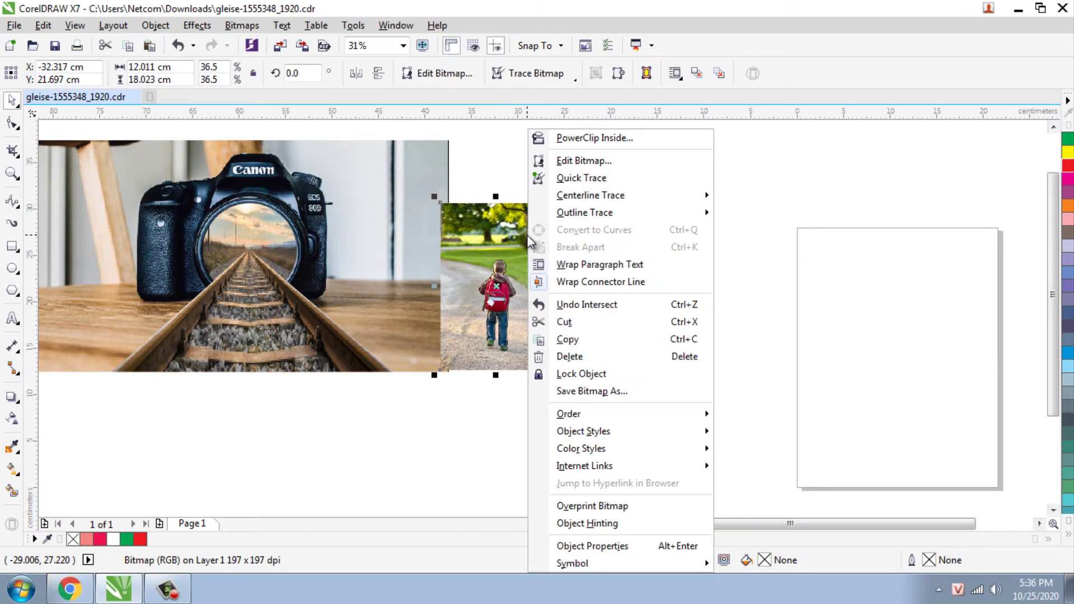
left_click(580, 324)
left_click_drag(508, 309, 629, 308)
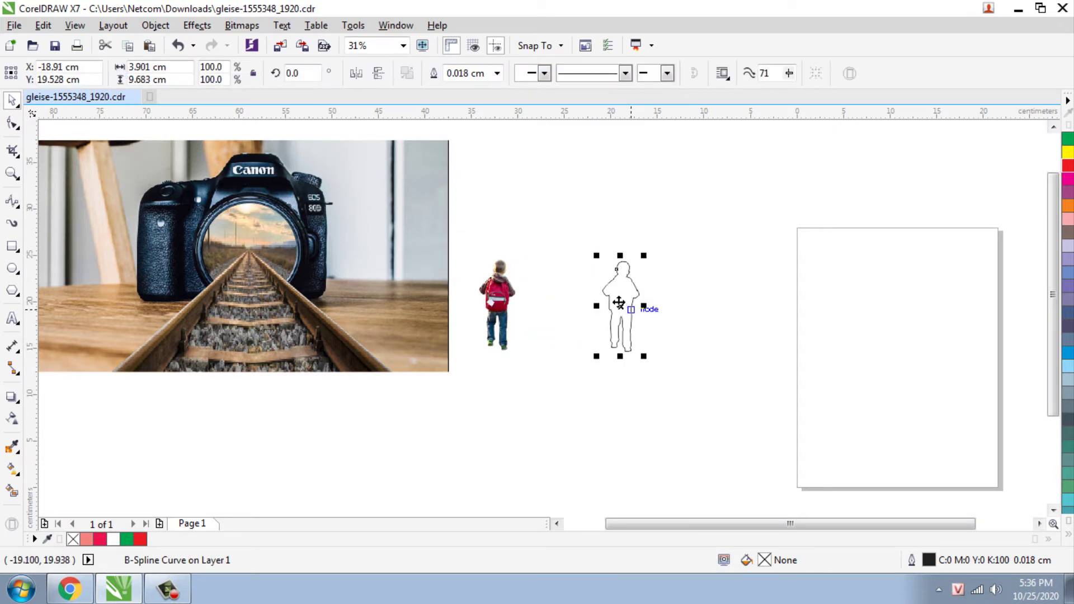
key("Delete")
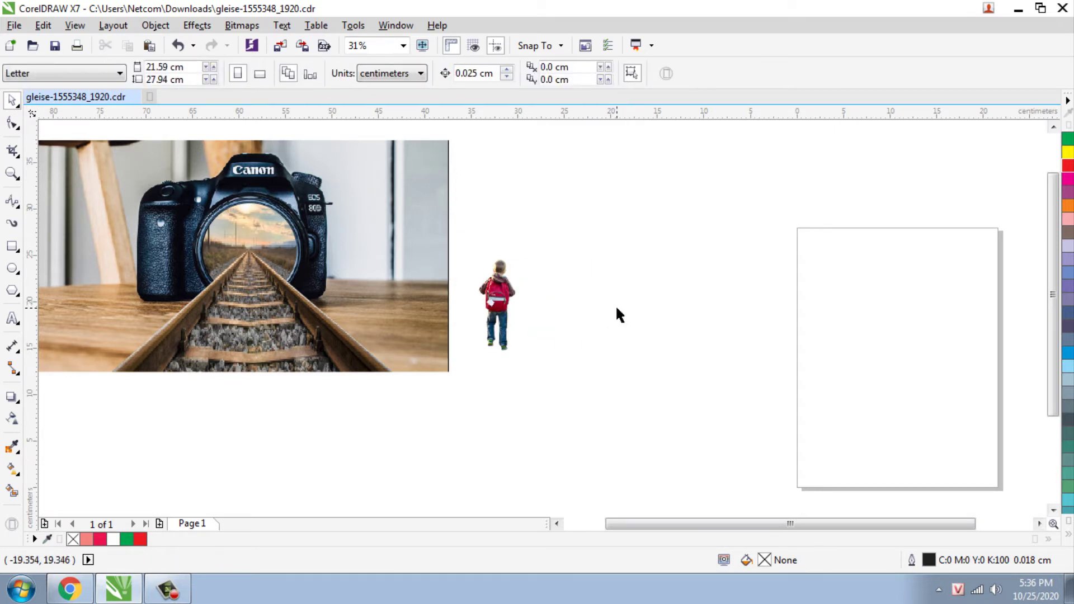
- Move the cut-out boy onto the railway track in front of the camera lens
left_click_drag(500, 300, 254, 302)
scroll(214, 317, "up", 1)
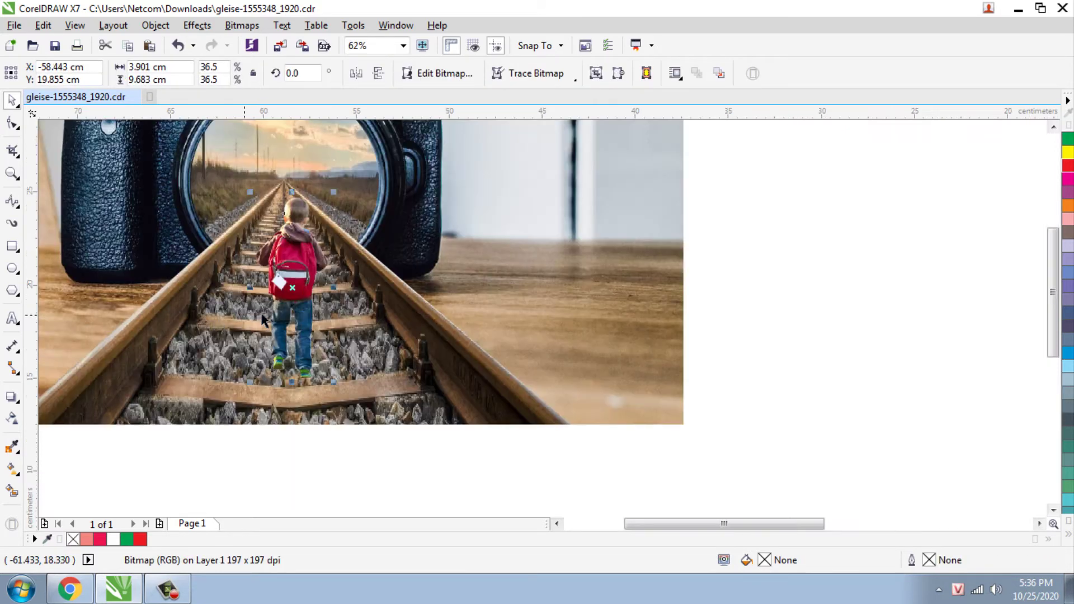
scroll(265, 319, "up", 1)
scroll(341, 311, "down", 1)
scroll(385, 316, "up", 1)
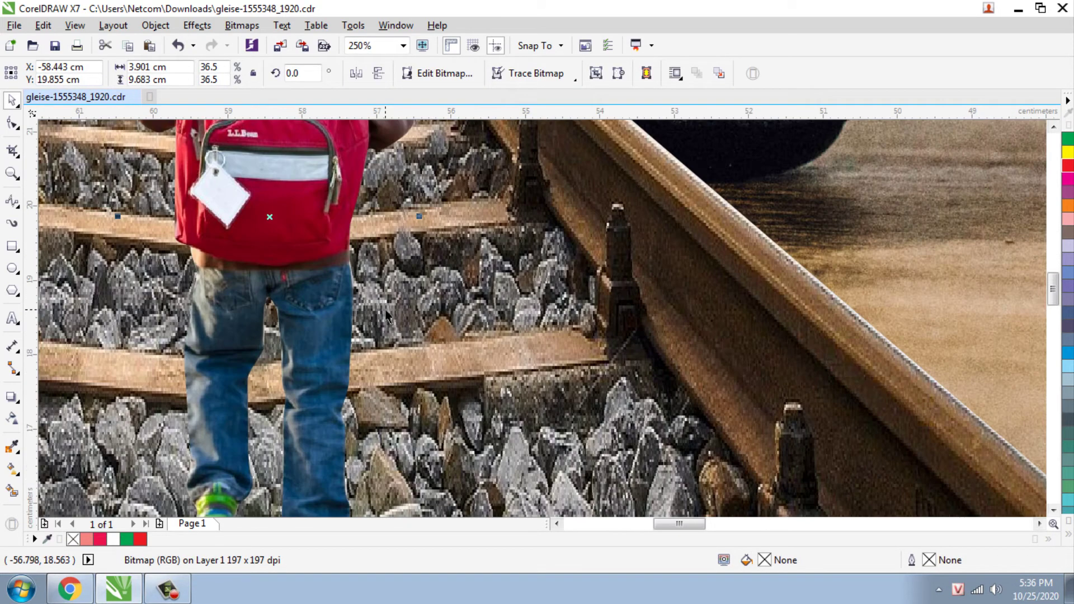
scroll(386, 316, "down", 2)
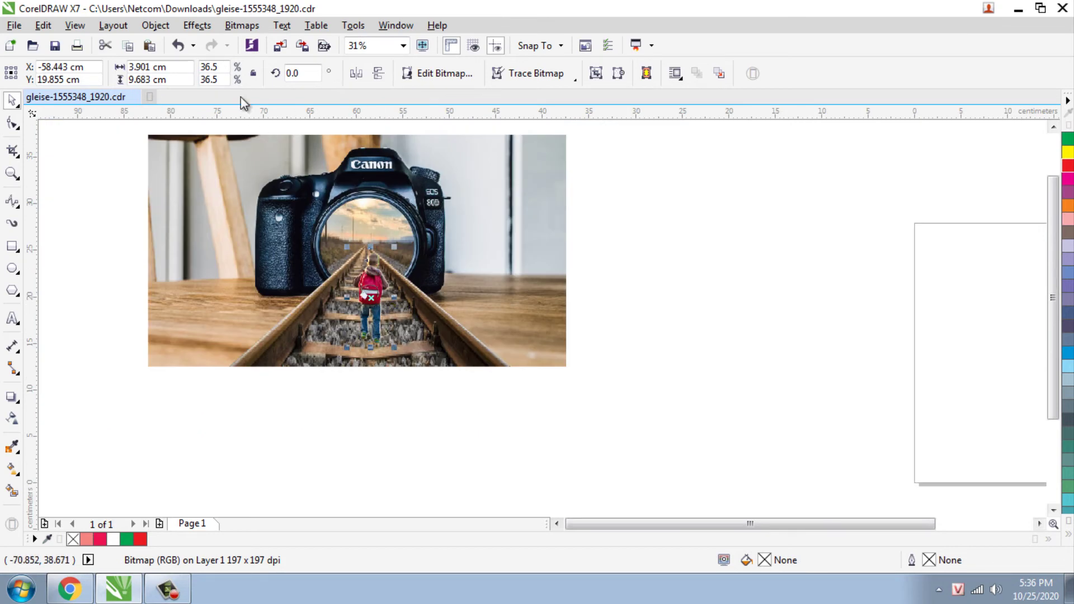
- Start Contrast Enhancement on the boy with the upper input clipping at 255 and the lower output range at 0
left_click(237, 29)
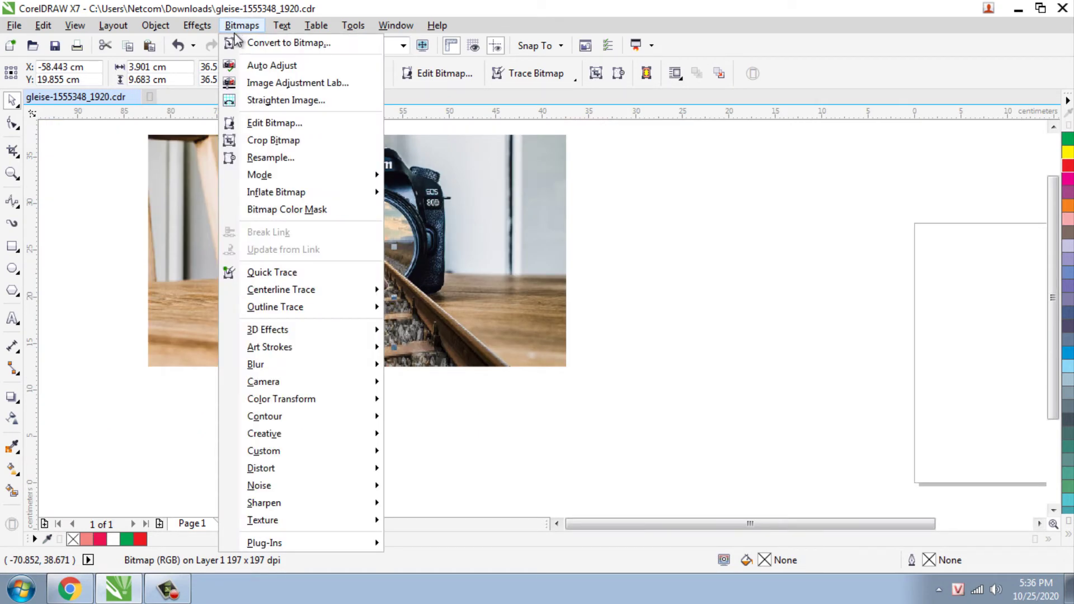
mouse_move(209, 28)
mouse_move(229, 45)
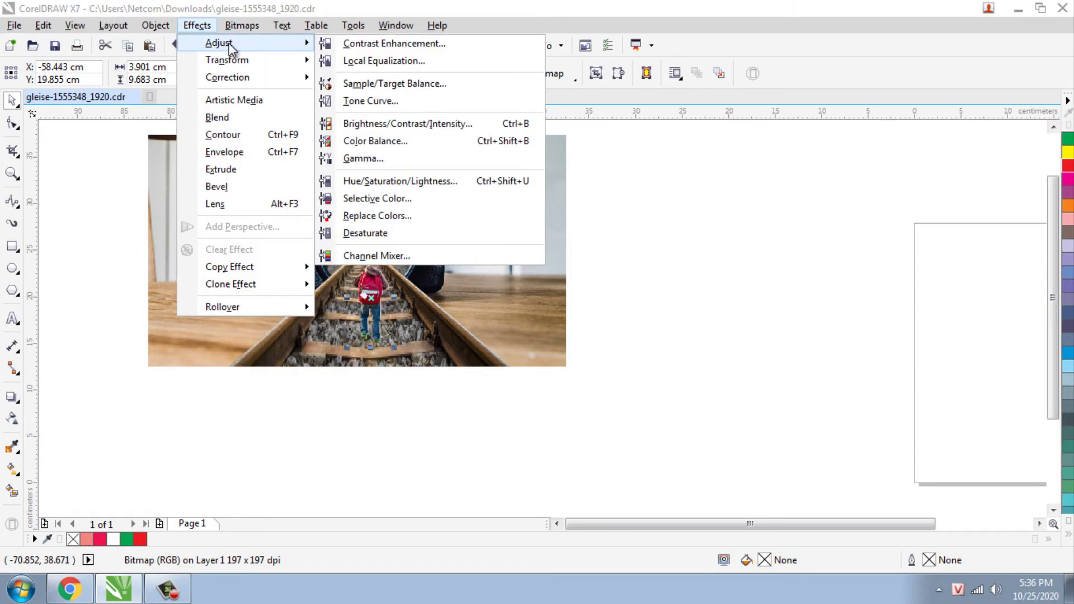
left_click(478, 42)
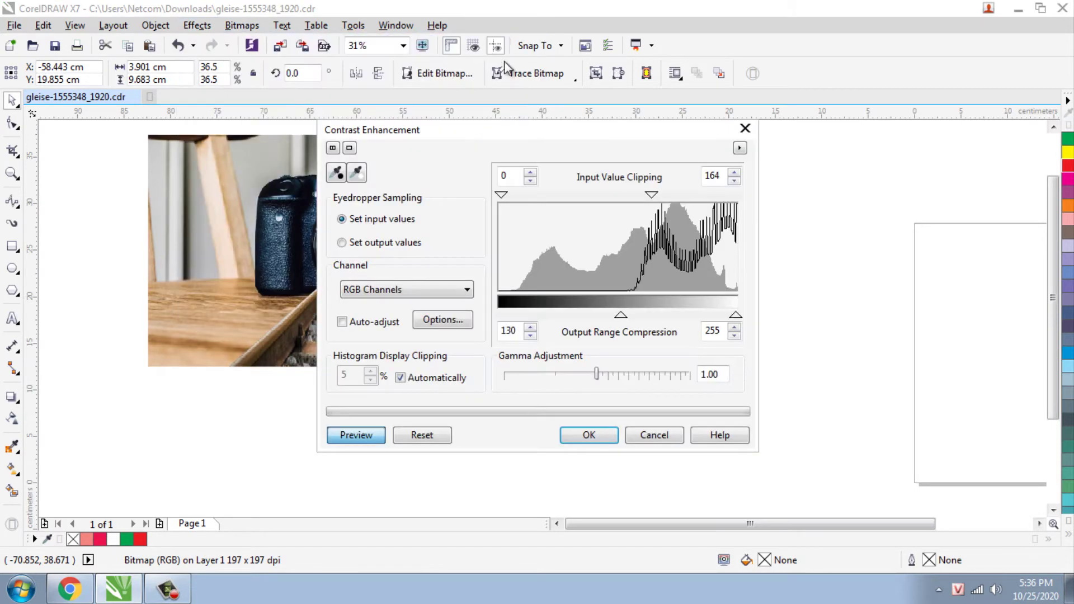
left_click_drag(461, 132, 631, 138)
scroll(392, 305, "up", 2)
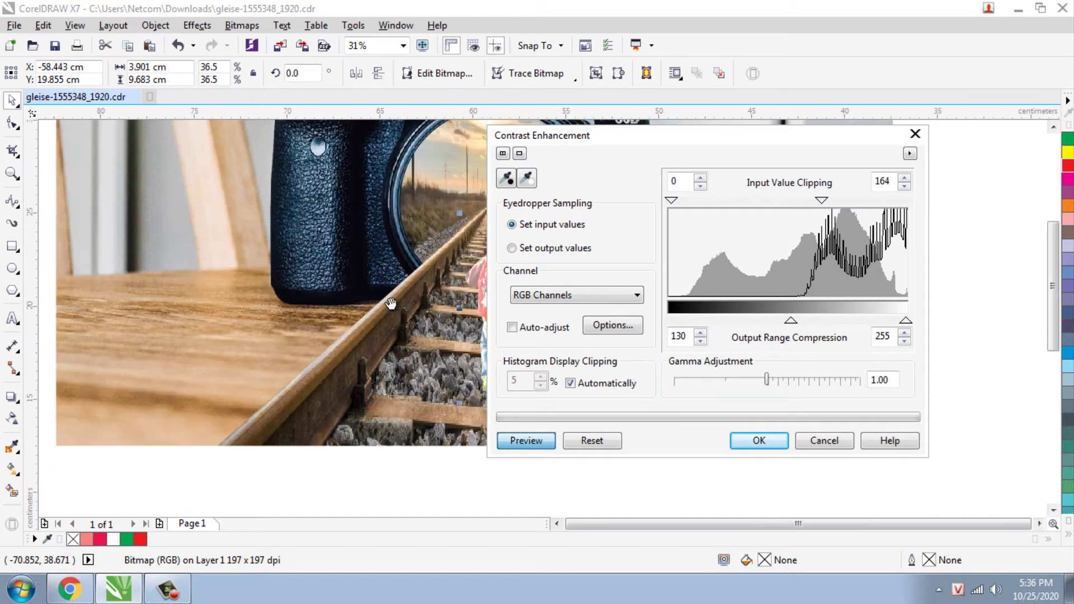
right_click(336, 238)
left_click_drag(335, 238, 162, 249)
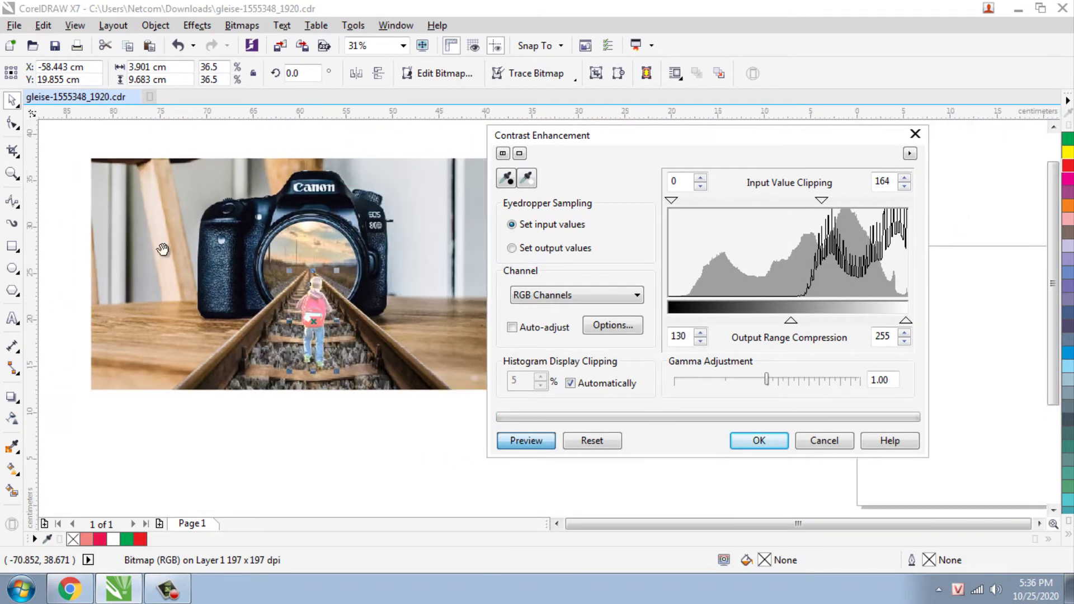
left_click(361, 292)
left_click_drag(326, 282, 321, 278)
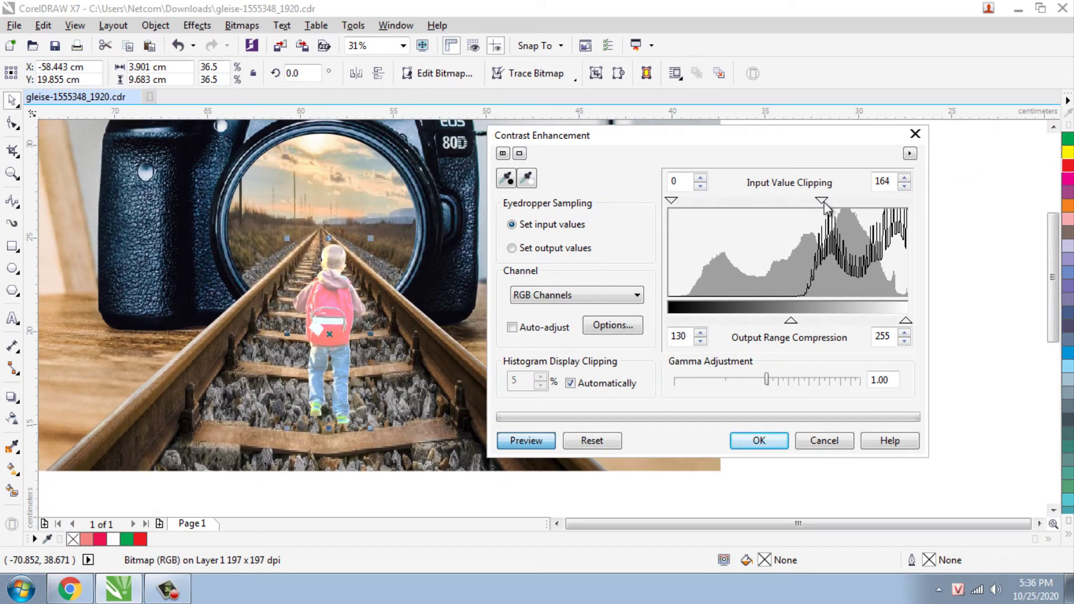
left_click_drag(823, 203, 919, 206)
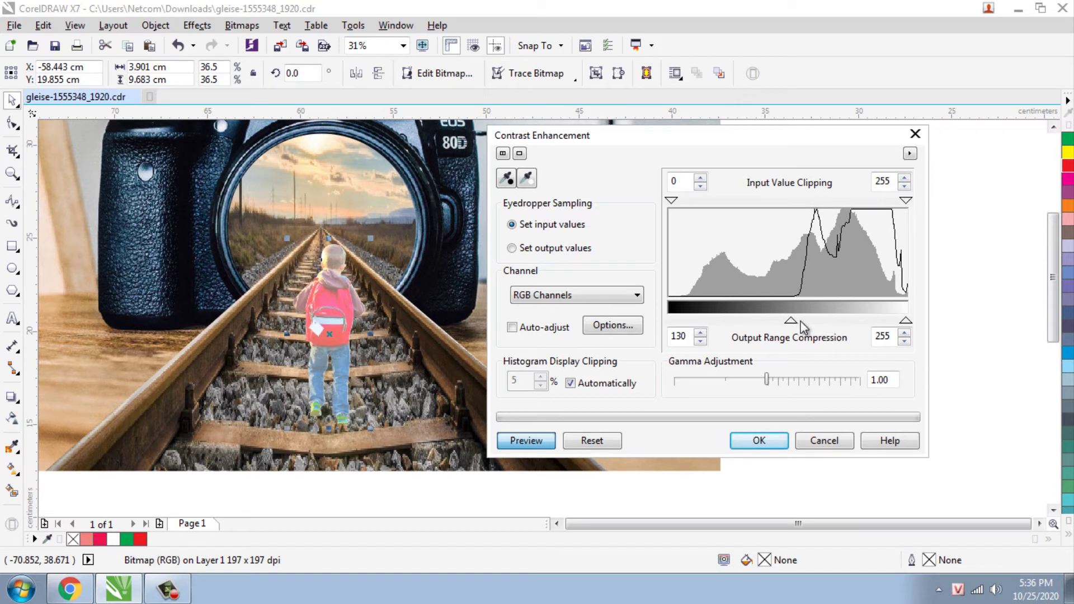
left_click_drag(800, 321, 665, 322)
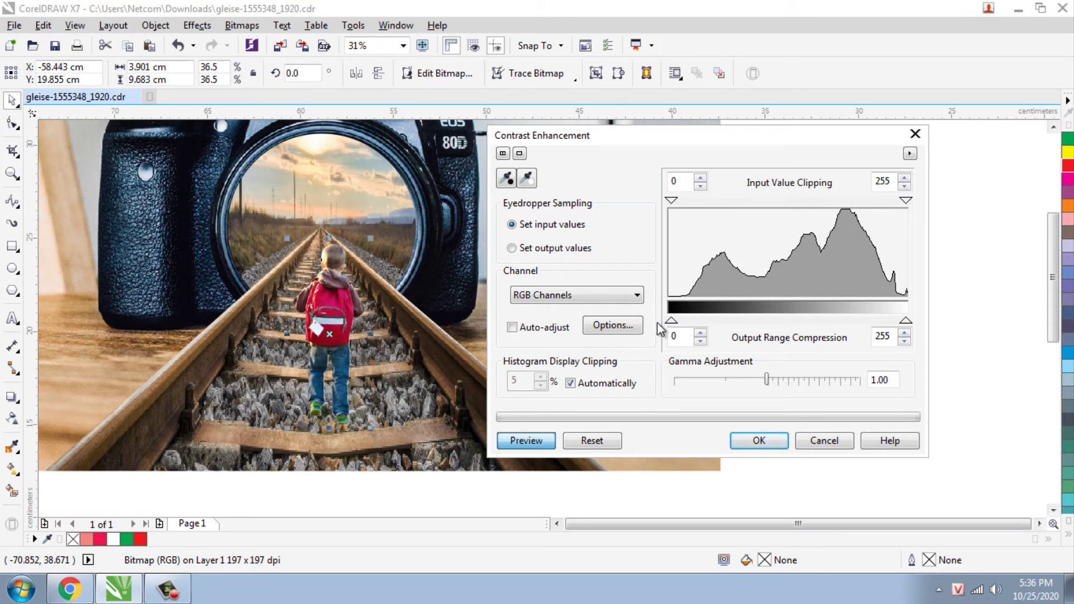
- Darken the boy with an upper input clipping of 247 and an output range of 3 to 184, and apply the contrast enhancement
left_click_drag(906, 322, 865, 328)
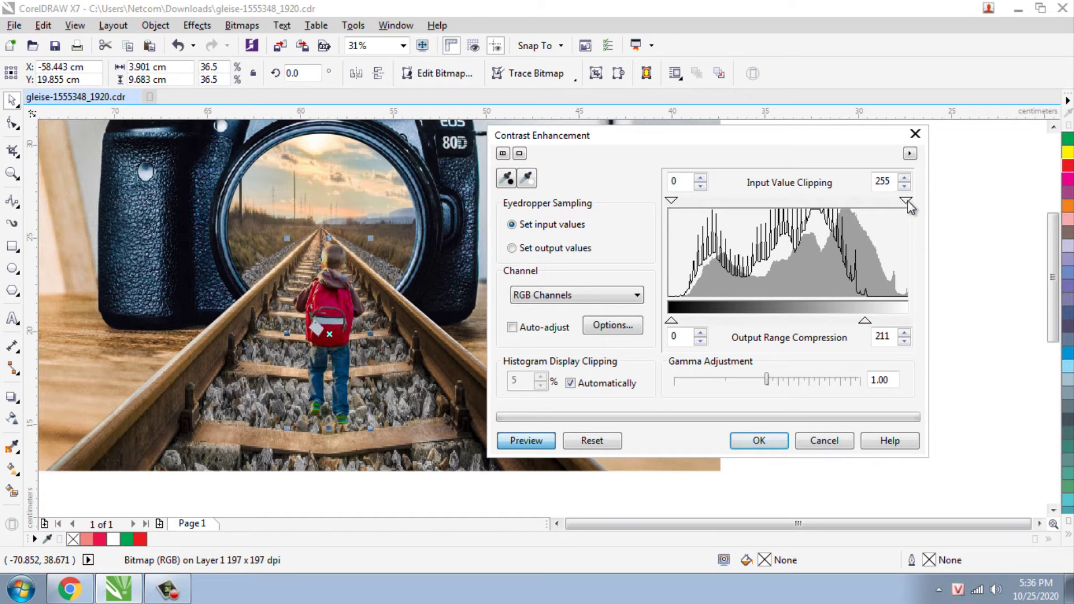
left_click_drag(905, 201, 901, 205)
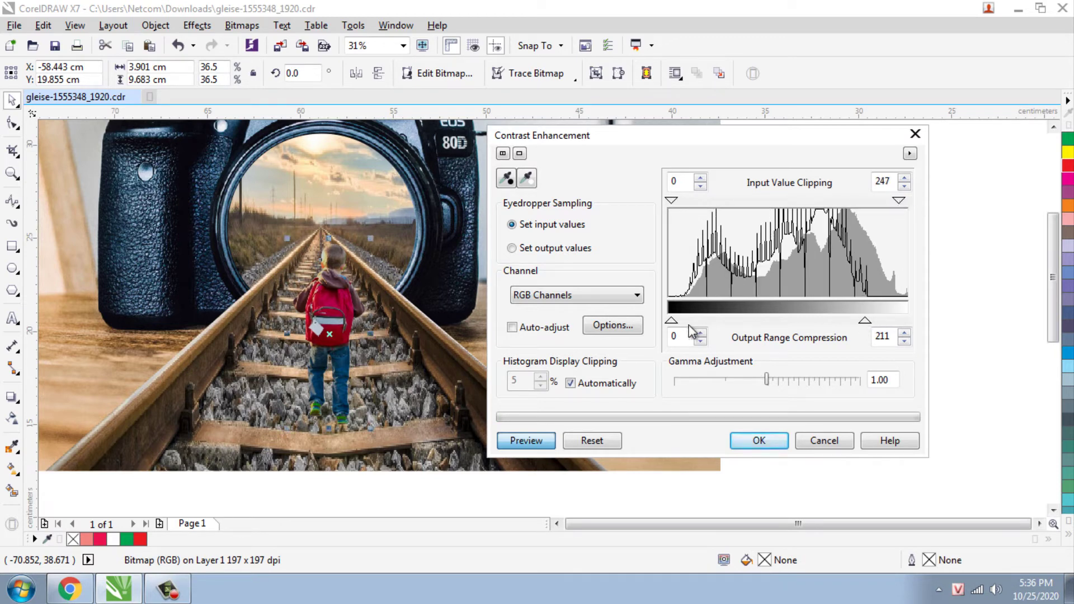
left_click_drag(673, 327, 675, 325)
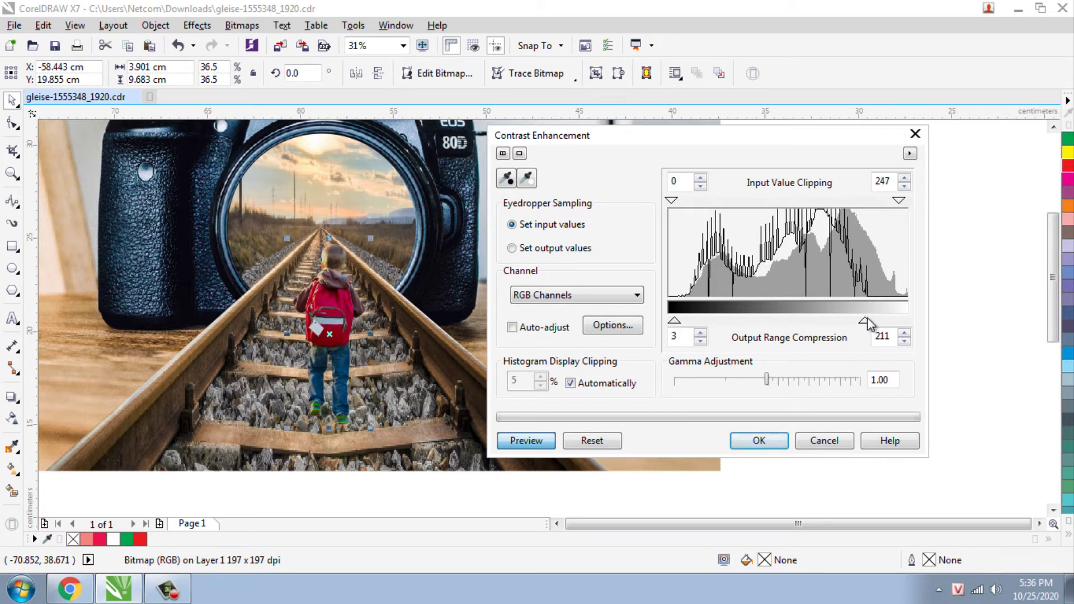
left_click_drag(867, 324, 841, 321)
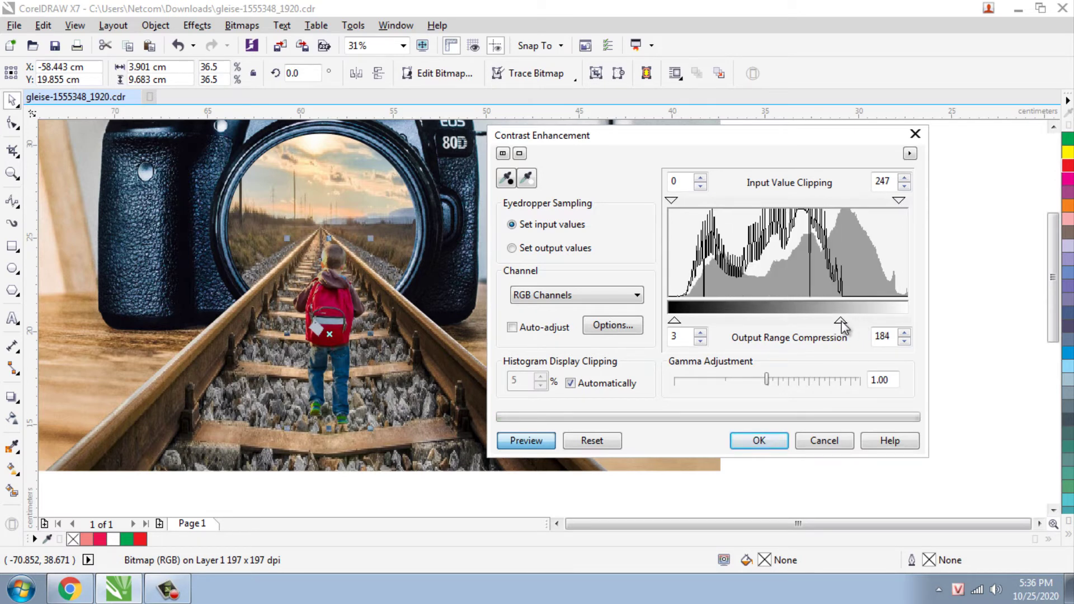
left_click(799, 451)
- Darken the boy's midtones slightly with a Tone Curve point at X 138, Y 125, and apply it
left_click(208, 28)
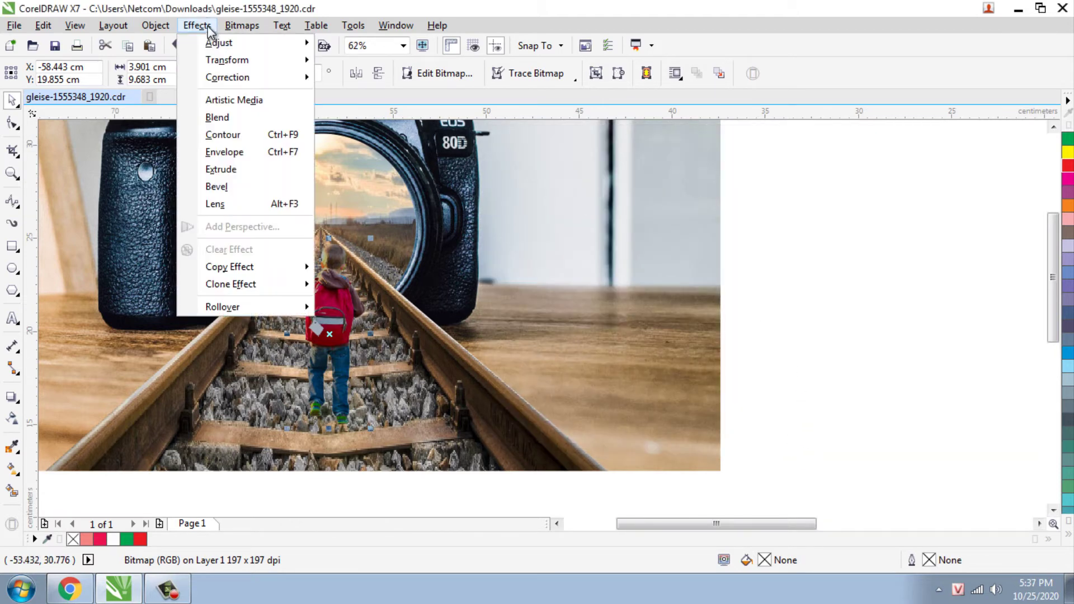
mouse_move(218, 46)
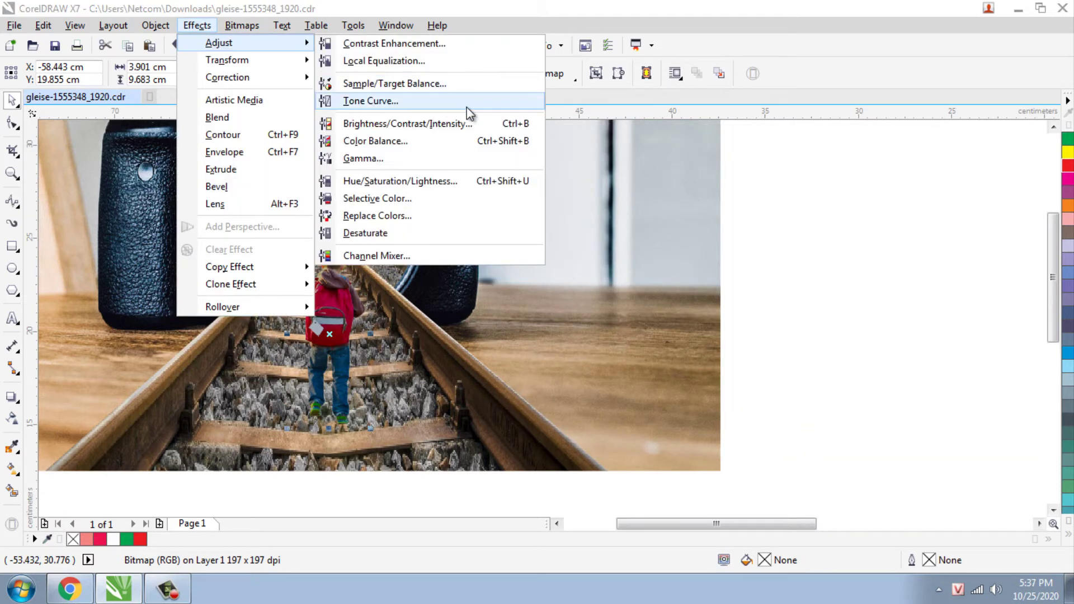
left_click(513, 104)
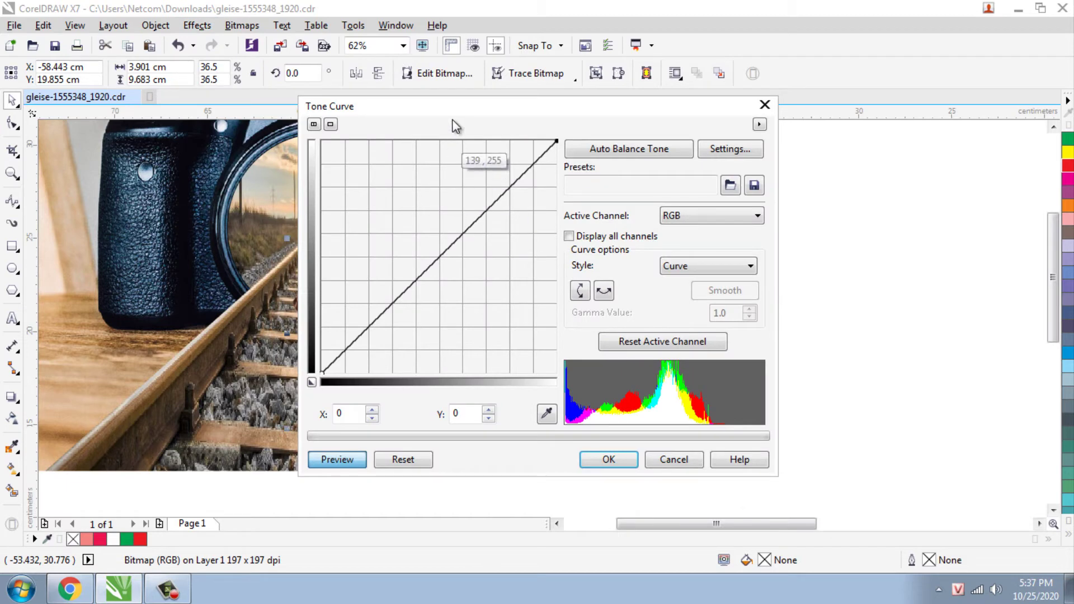
left_click_drag(456, 113, 723, 145)
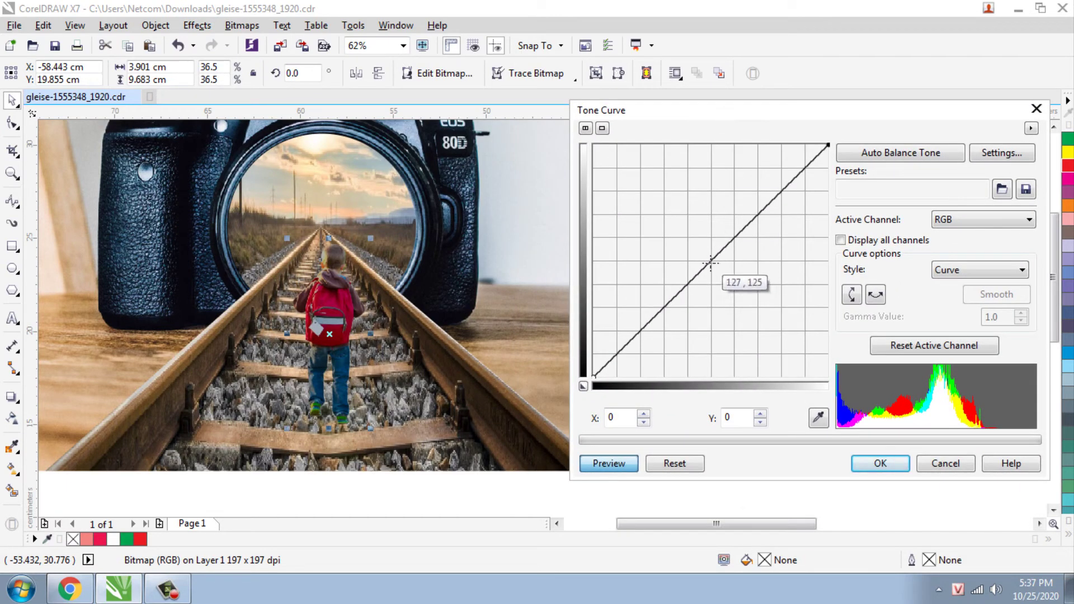
left_click_drag(720, 262, 722, 268)
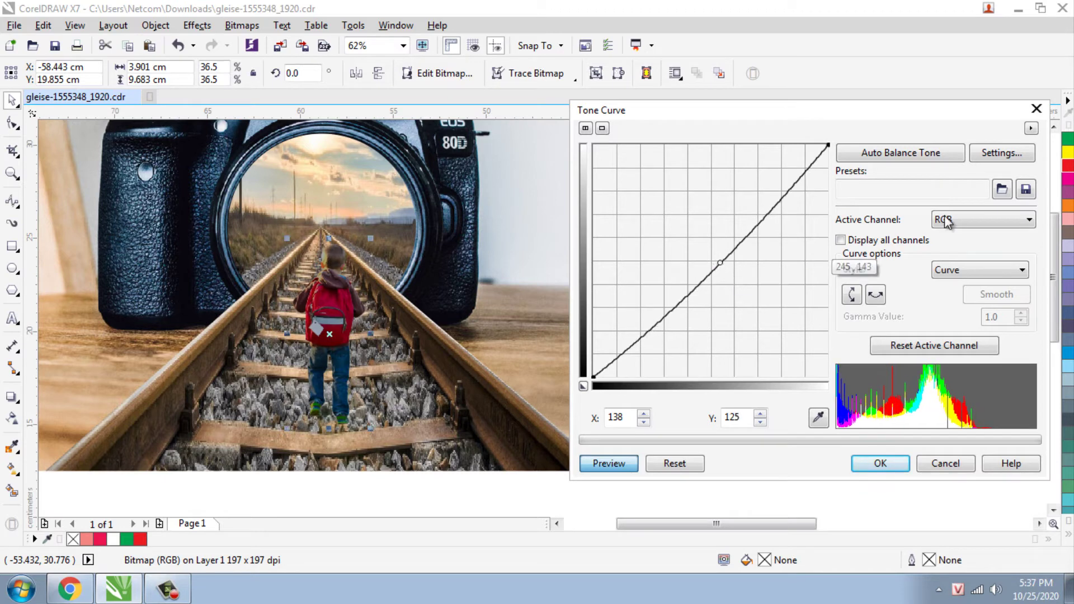
left_click(889, 463)
left_click(820, 299)
- Open the contents of the railway track's PowerClip for editing and select the railway photo inside
scroll(562, 272, "down", 2)
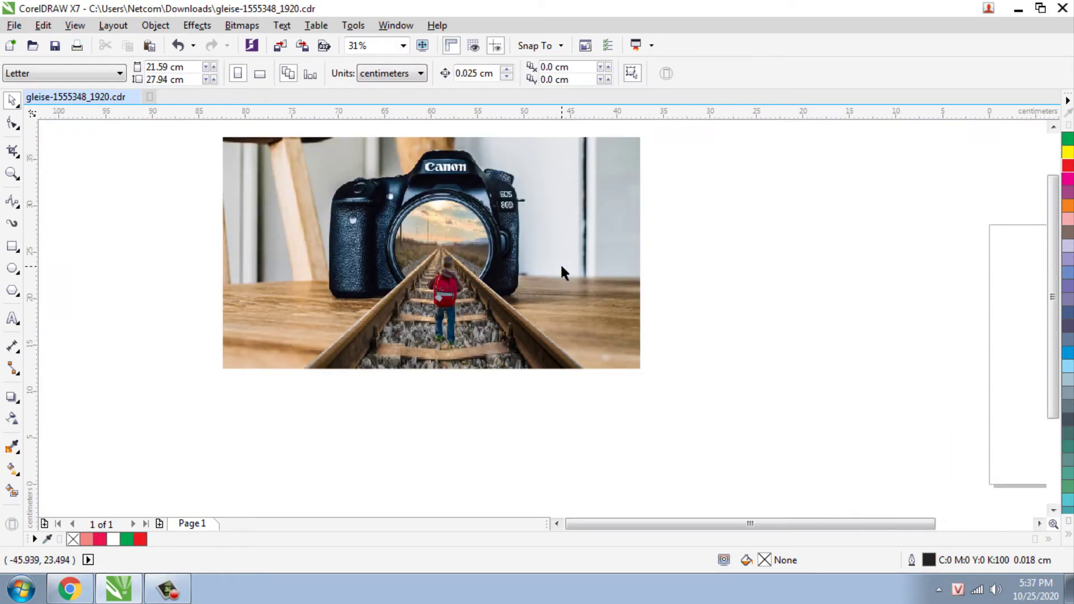
left_click(509, 340)
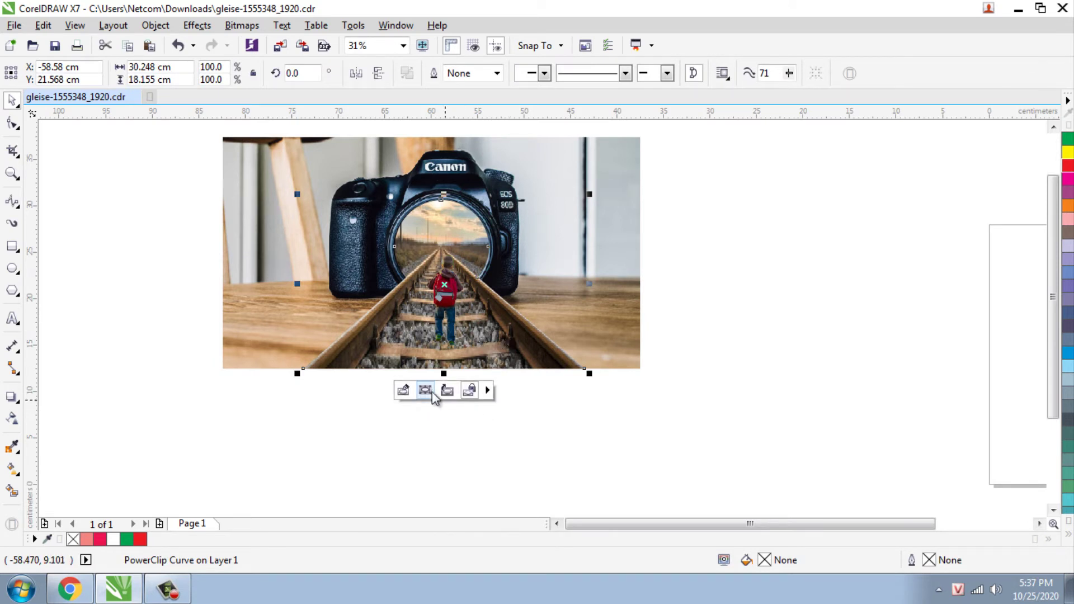
left_click(404, 390)
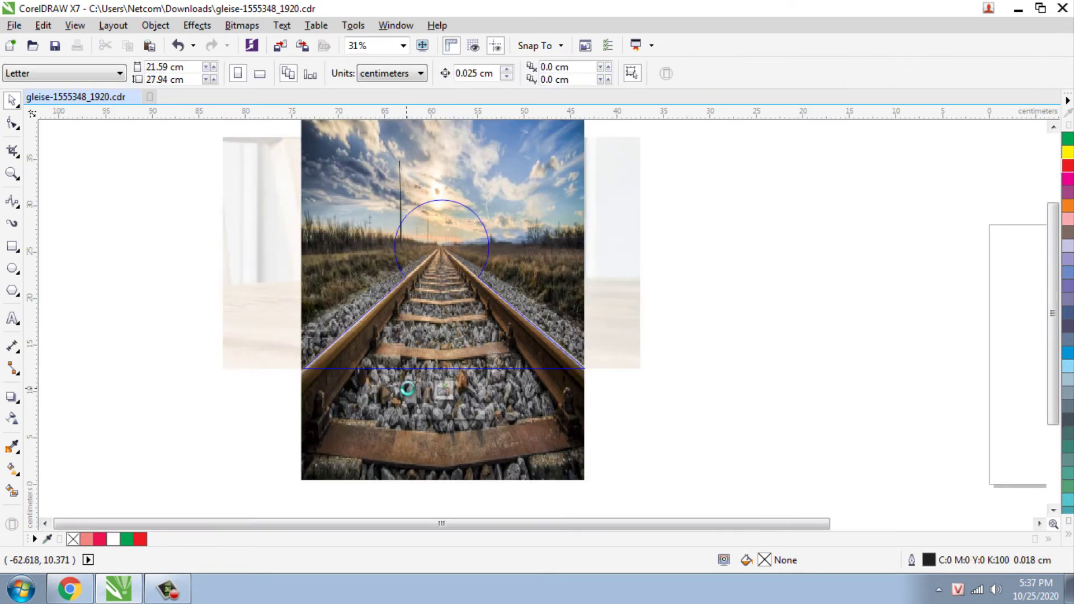
left_click(555, 231)
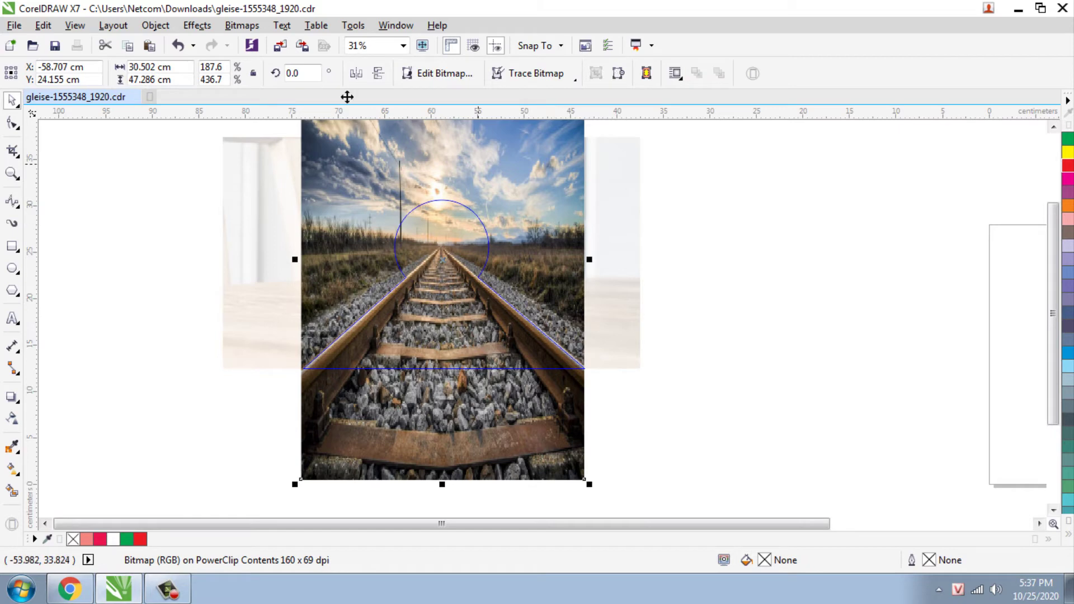
- Darken the railway photo's midtones with a Tone Curve point at X 142, Y 115, and apply it
left_click(198, 25)
mouse_move(214, 45)
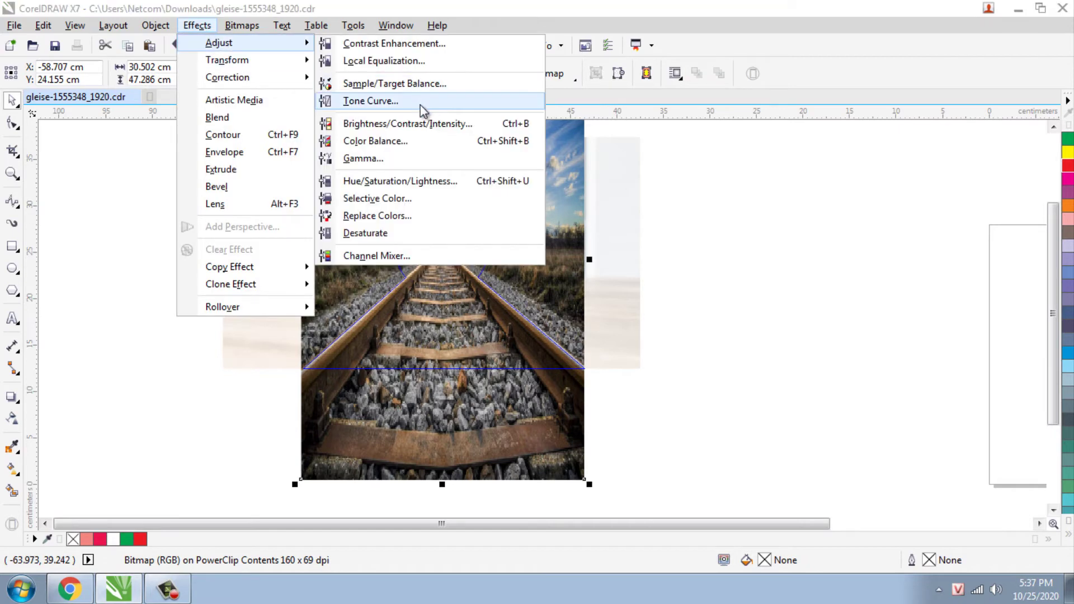
left_click(437, 101)
left_click_drag(484, 110, 811, 138)
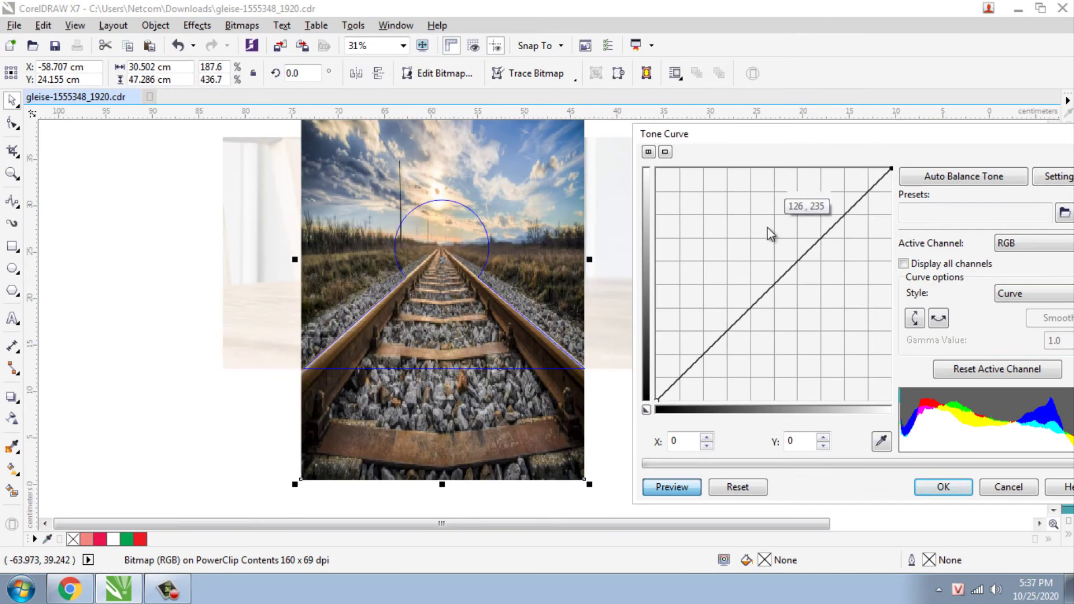
left_click(781, 291)
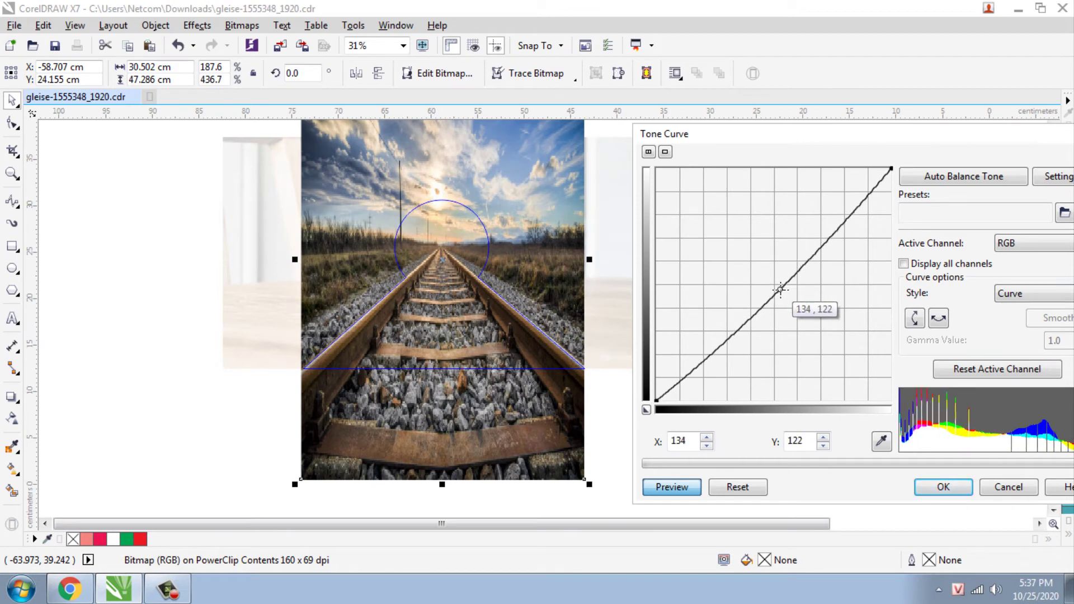
left_click_drag(782, 291, 787, 296)
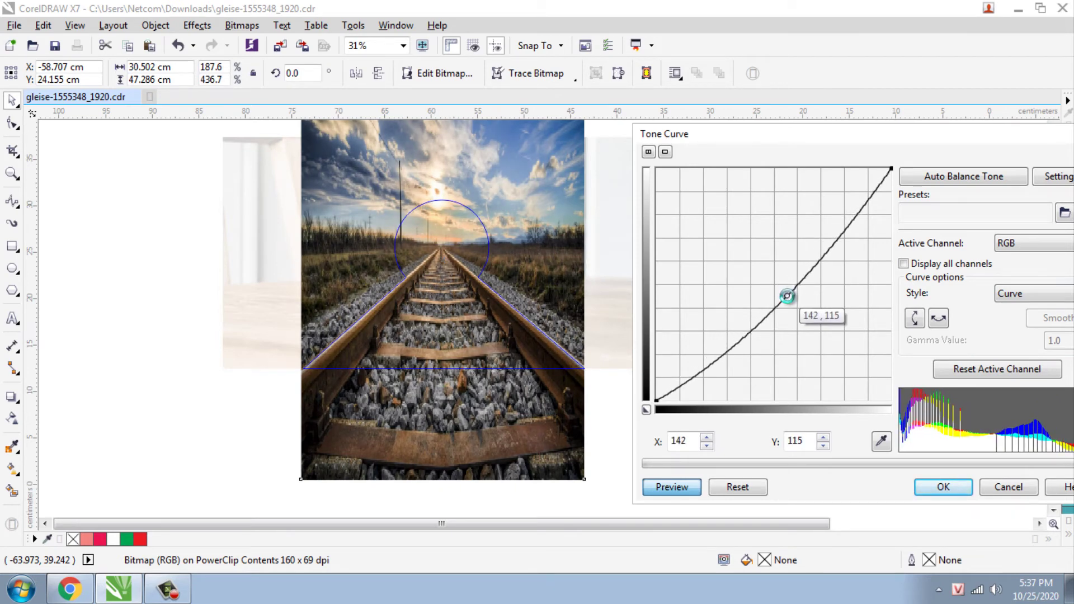
left_click(943, 487)
- Finish editing the railway track's PowerClip contents and clear the selection
scroll(441, 374, "down", 2)
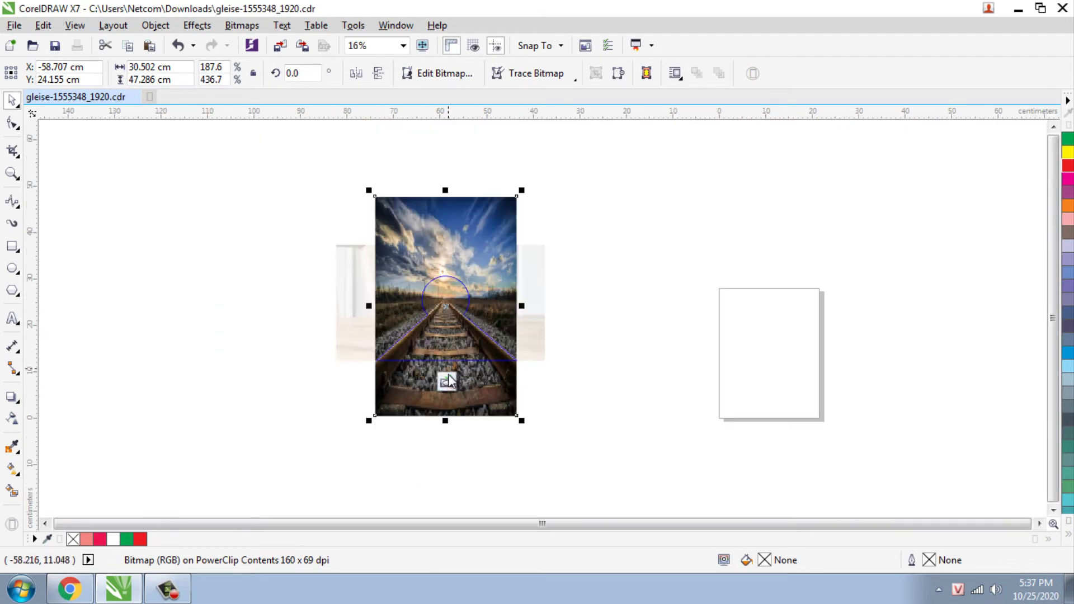
left_click(447, 382)
left_click(580, 301)
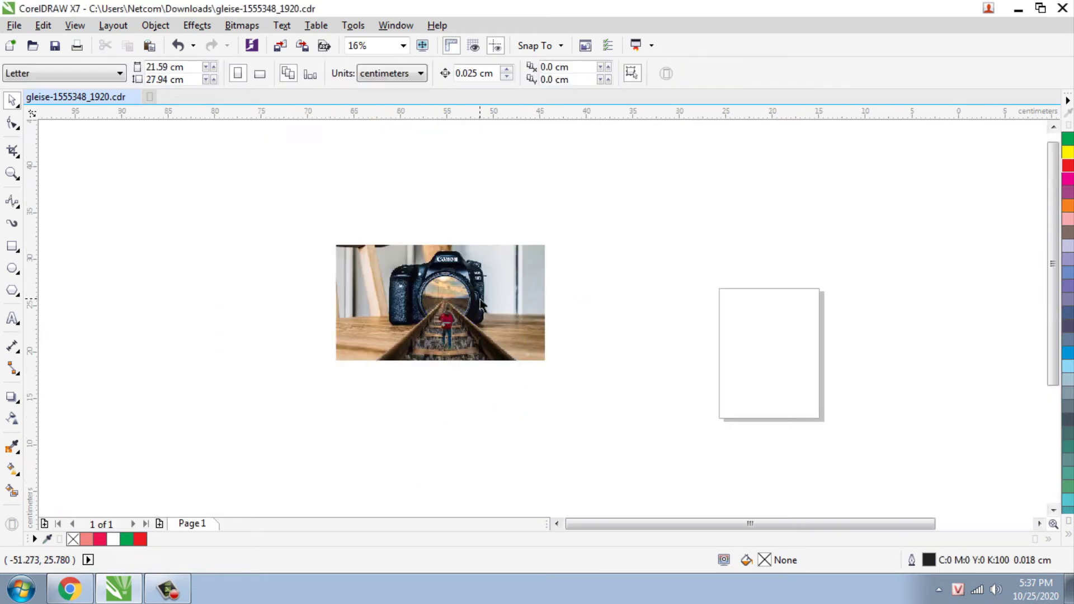
- Move the boy slightly up the track and shrink him to about 2.9 by 7.2 cm
scroll(432, 284, "up", 2)
scroll(407, 283, "up", 4)
scroll(407, 283, "down", 4)
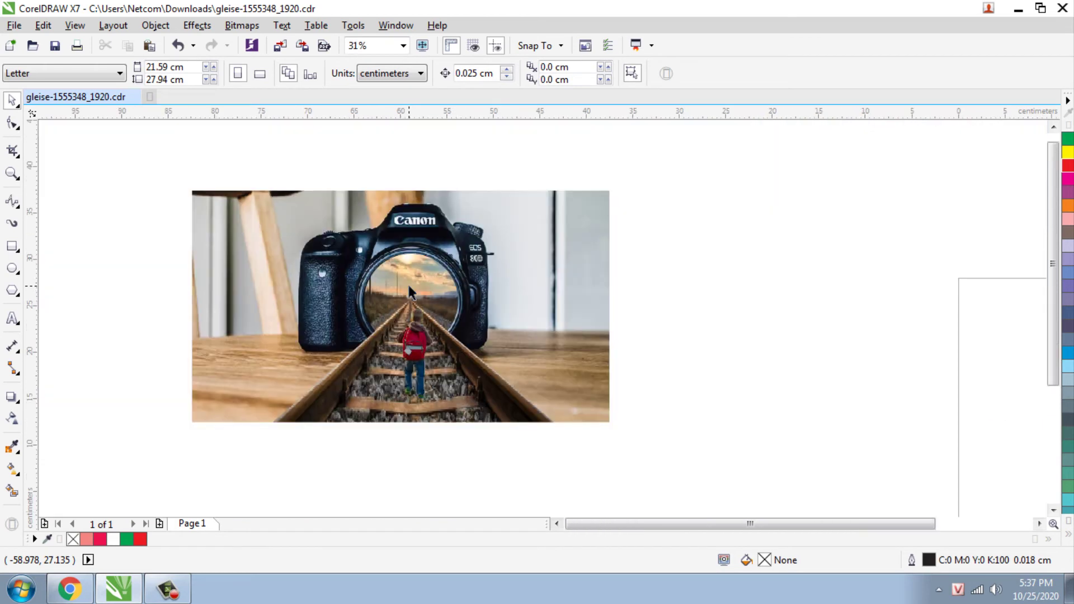
key("F4")
left_click_drag(564, 385, 562, 372)
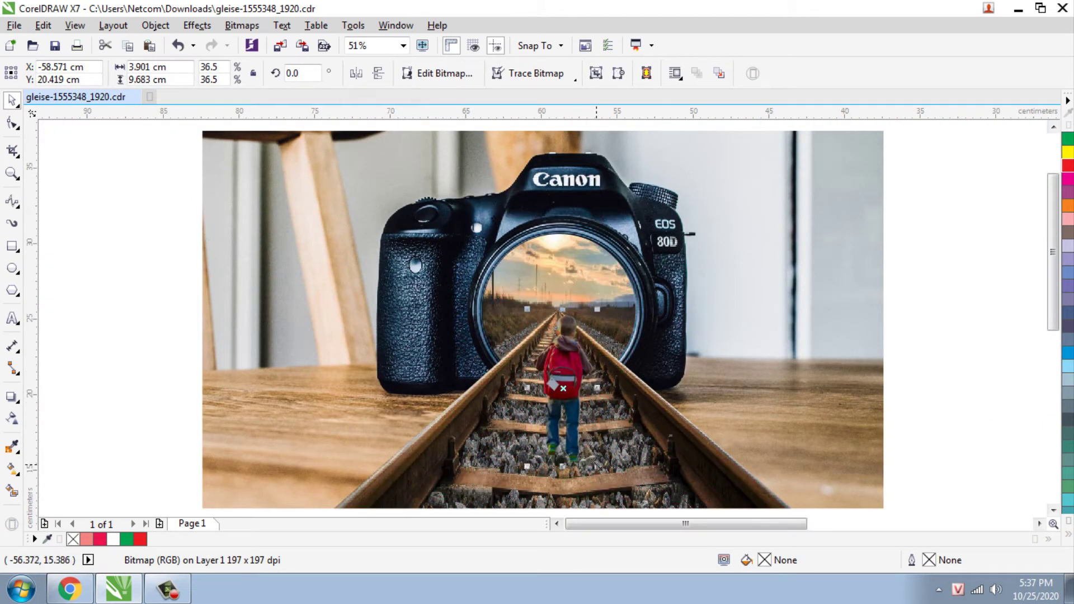
left_click_drag(595, 465, 582, 428)
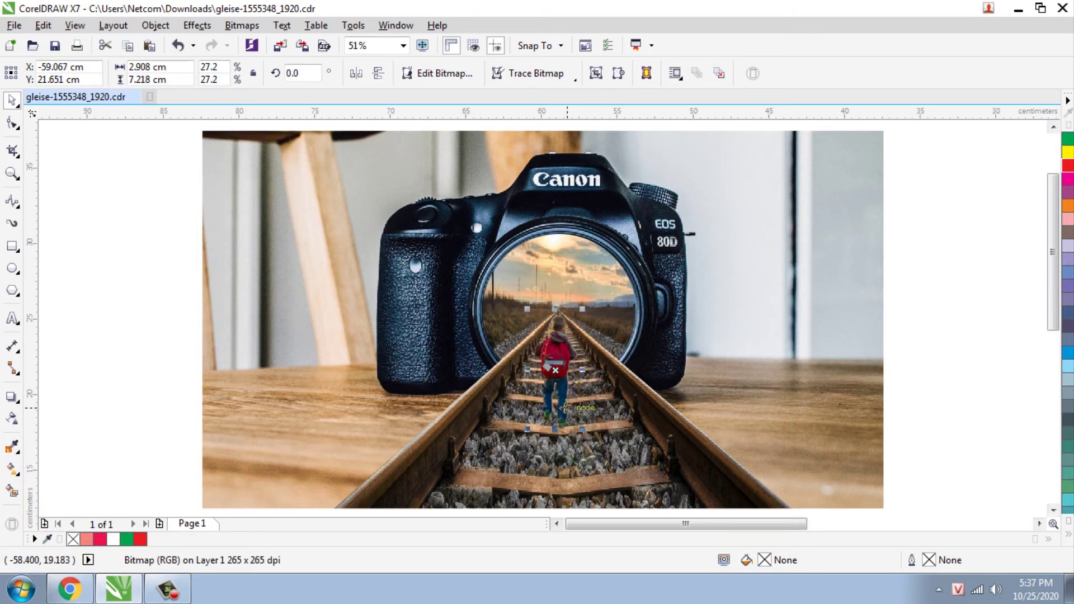
- Shrink the boy further to about 2.48 by 6.16 cm and centre him between the rails near the lens
scroll(564, 407, "up", 4)
left_click_drag(436, 477, 461, 414)
scroll(444, 322, "down", 4)
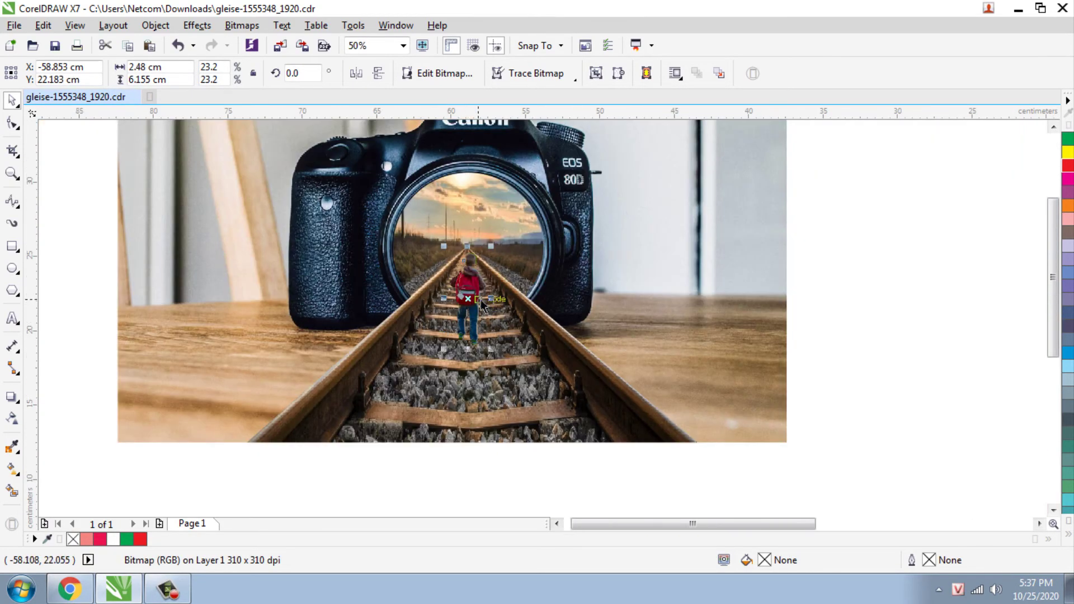
scroll(471, 291, "up", 1)
left_click_drag(471, 292, 474, 292)
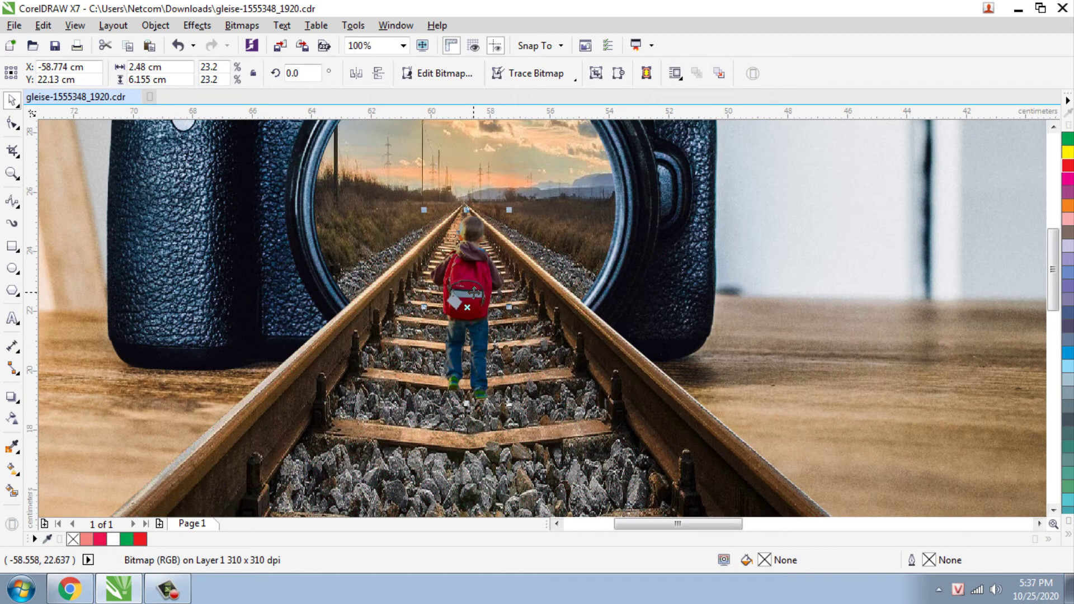
scroll(474, 292, "down", 2)
left_click(885, 270)
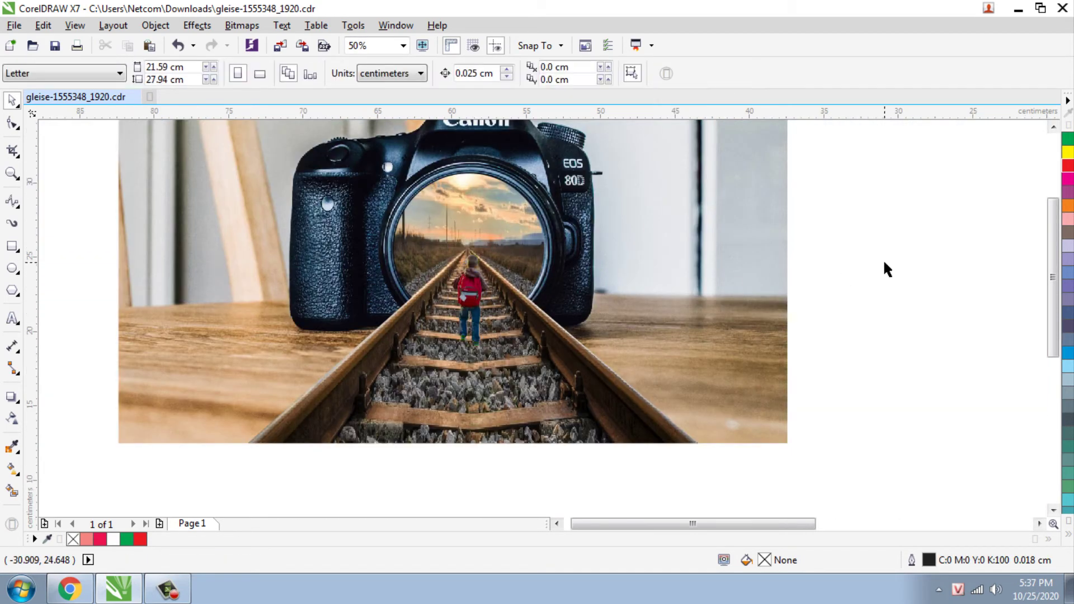
- Select the boy and activate the Drop Shadow tool
left_click(484, 288)
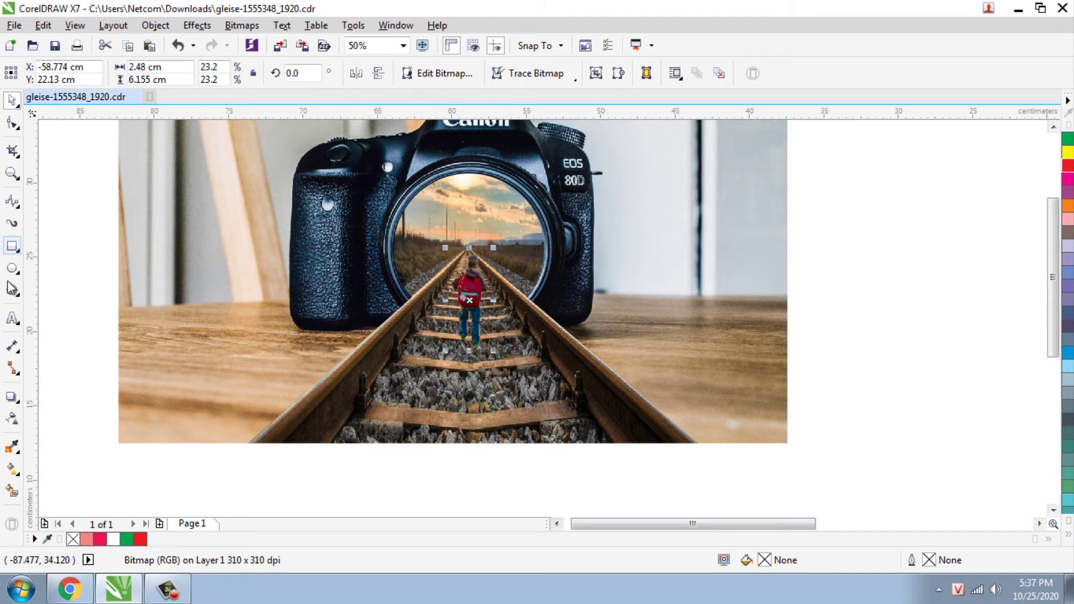
left_click(13, 399)
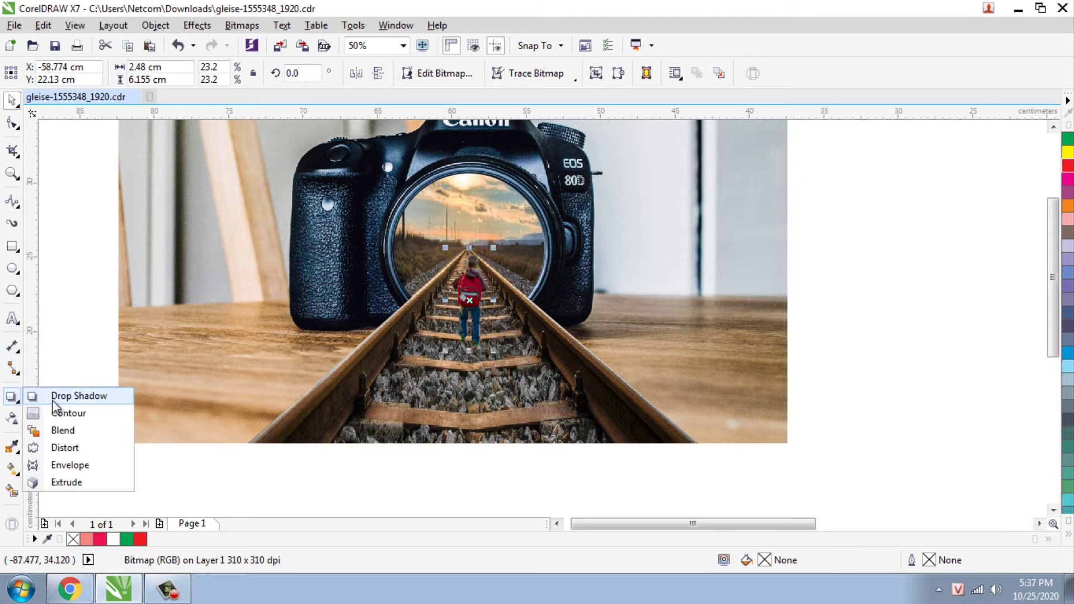
left_click(101, 400)
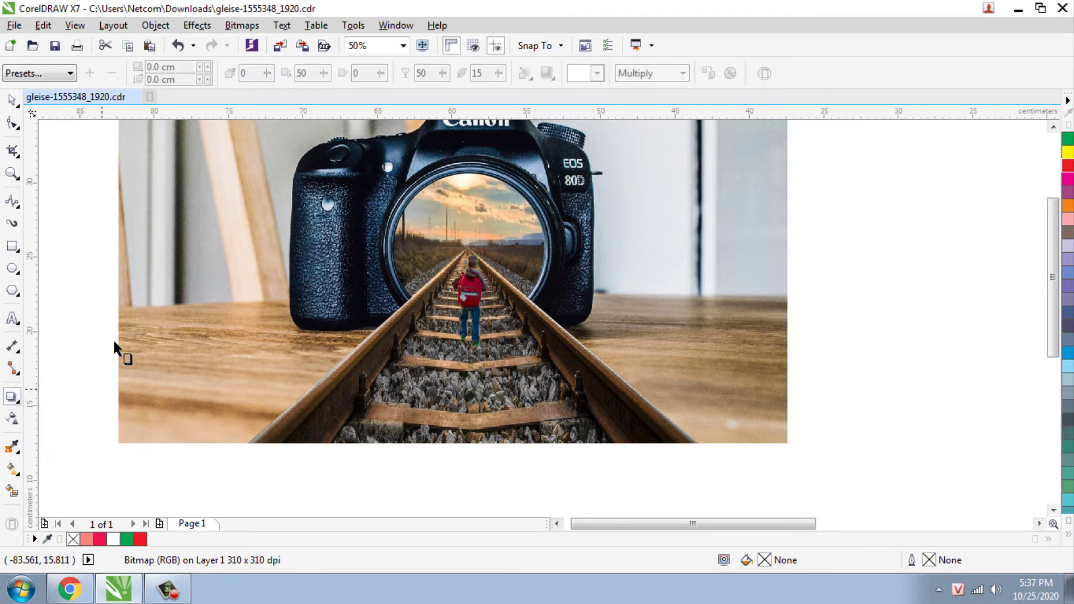
- Try the Flat Bottom Right drop shadow preset on the boy
left_click(52, 75)
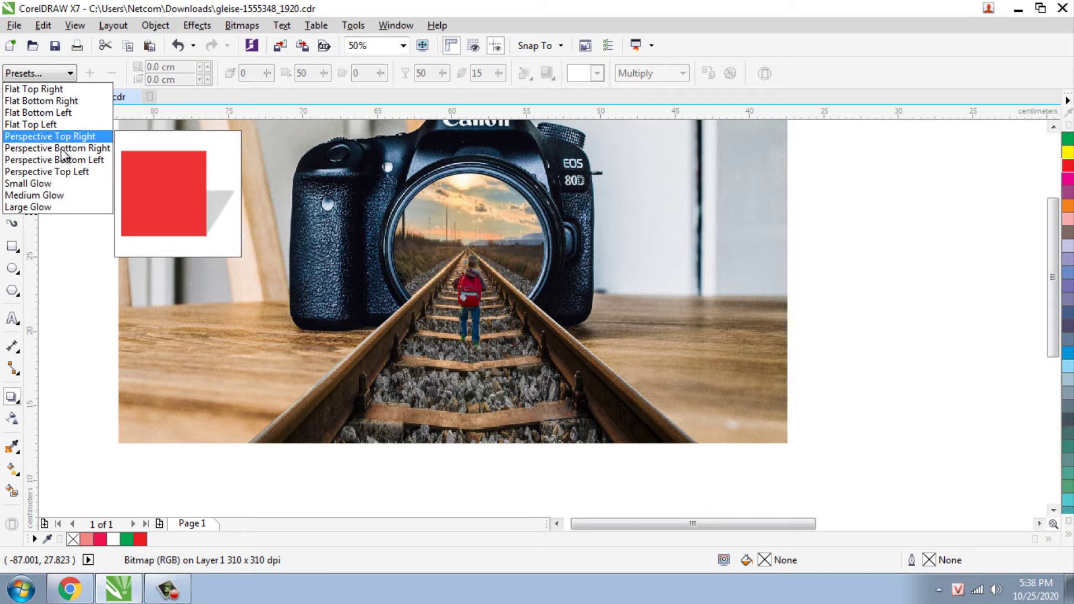
left_click(54, 101)
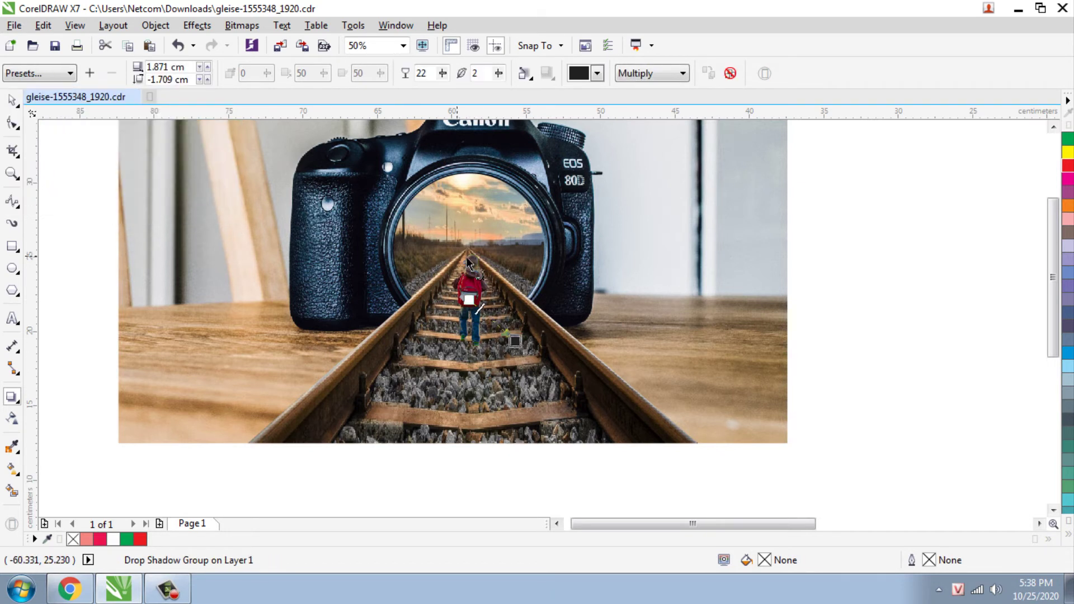
key("ctrl+z")
- Cast a drop shadow from the boy's feet straight along the track to the photo's lower edge
left_click_drag(469, 253, 468, 355)
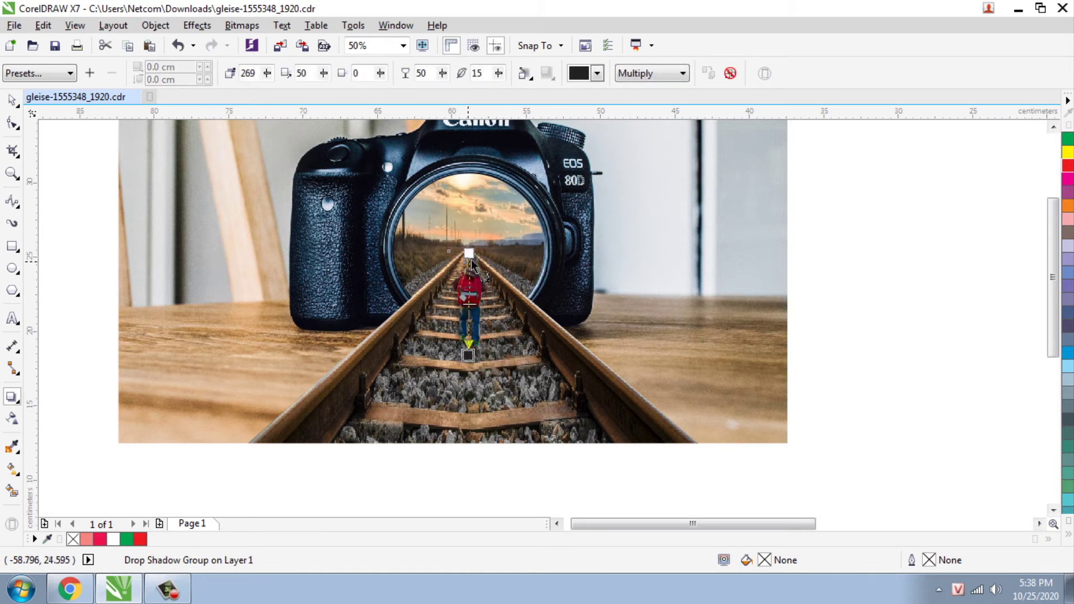
left_click_drag(469, 253, 484, 366)
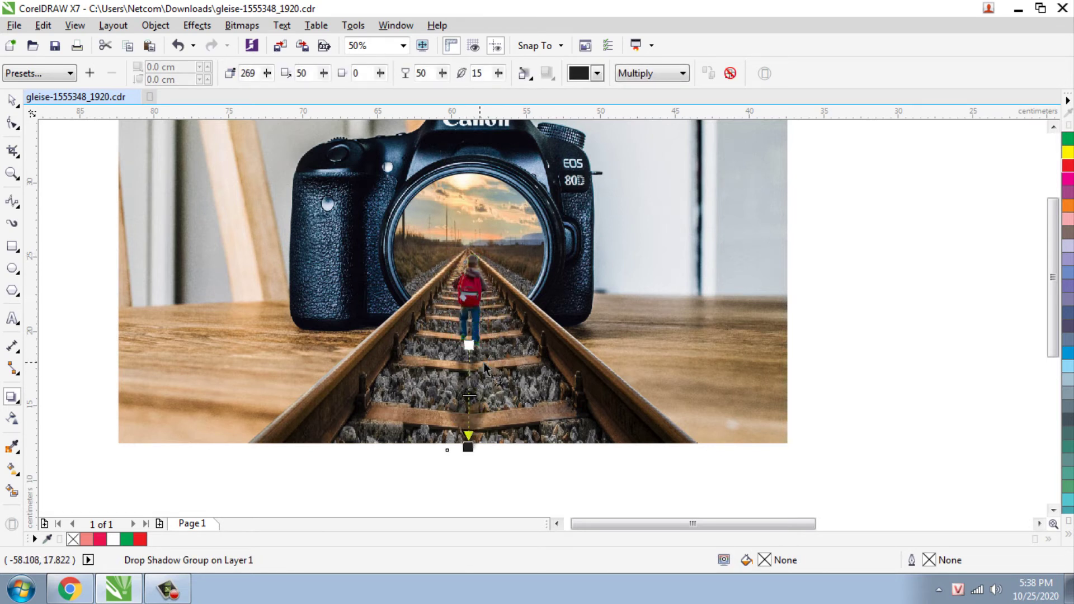
key("ctrl+z")
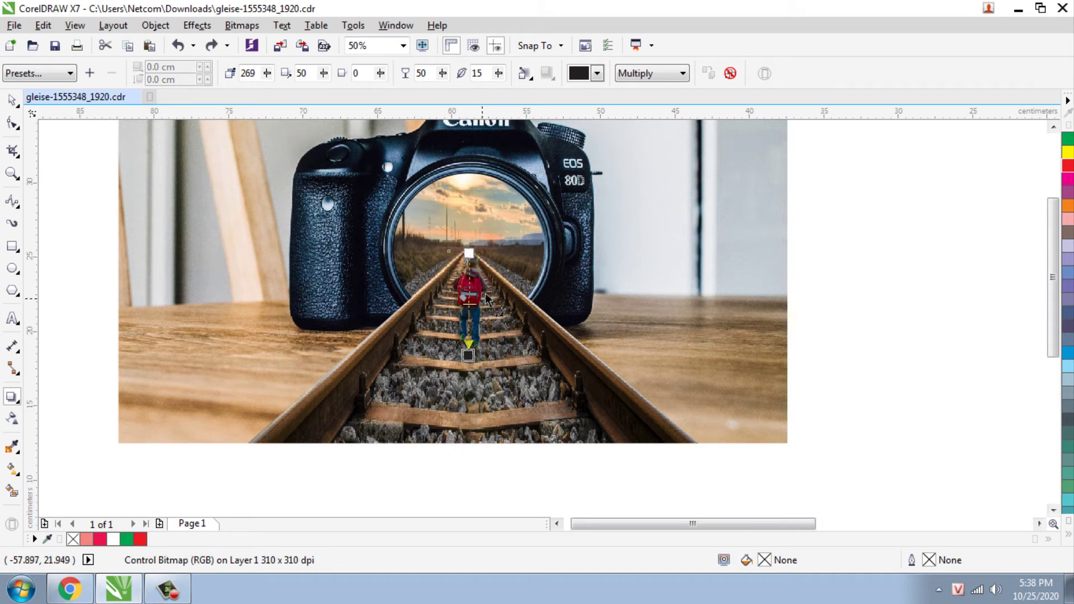
left_click_drag(468, 253, 472, 437)
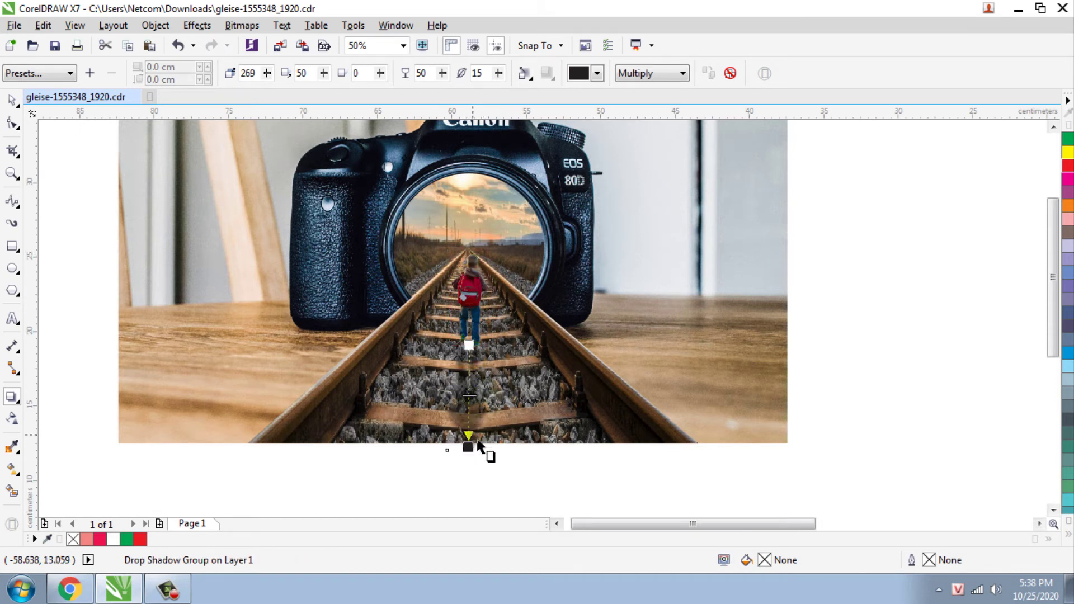
- Set the shadow's merge mode to Normal and change its feathering direction
left_click(643, 73)
left_click(645, 89)
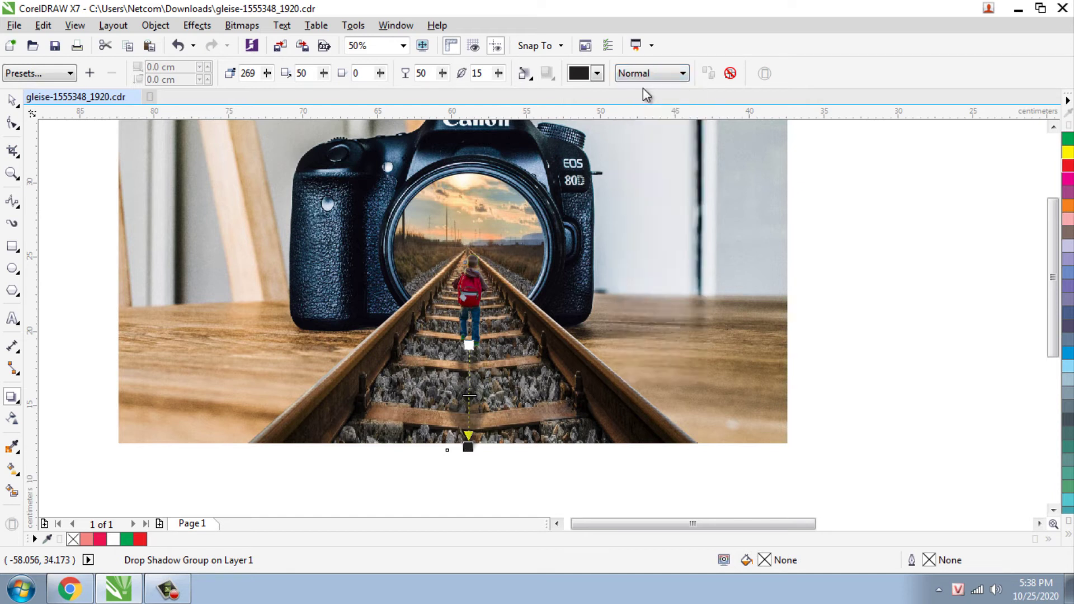
left_click(522, 79)
left_click(534, 130)
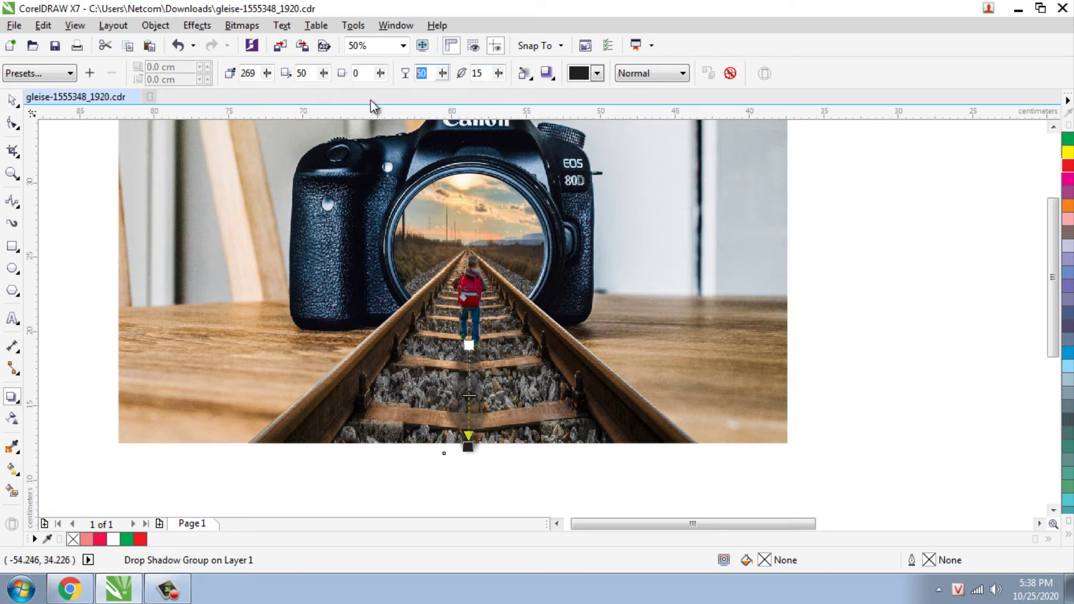
- Strengthen the boy's shadow to an opacity of 90 and soften it with a feathering of 40
type("80")
key("Return")
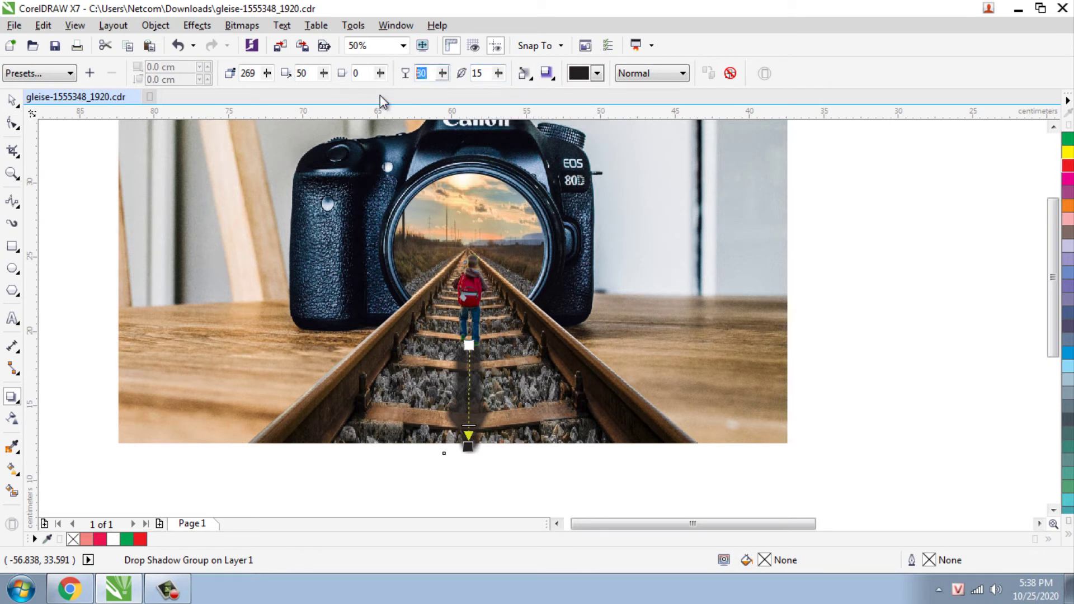
type("90")
key("Return")
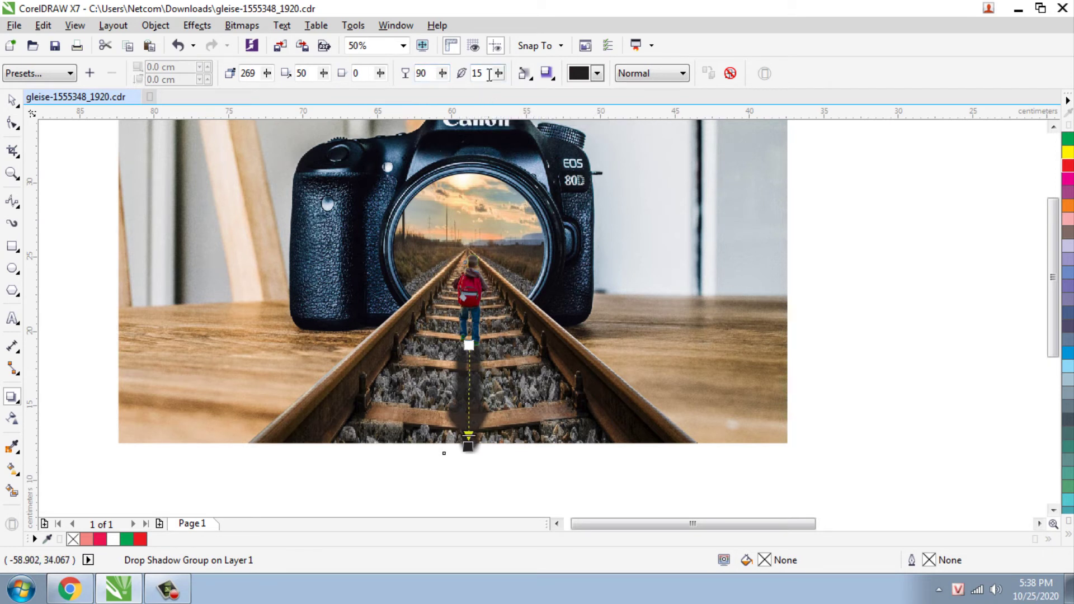
type("30")
key("Return")
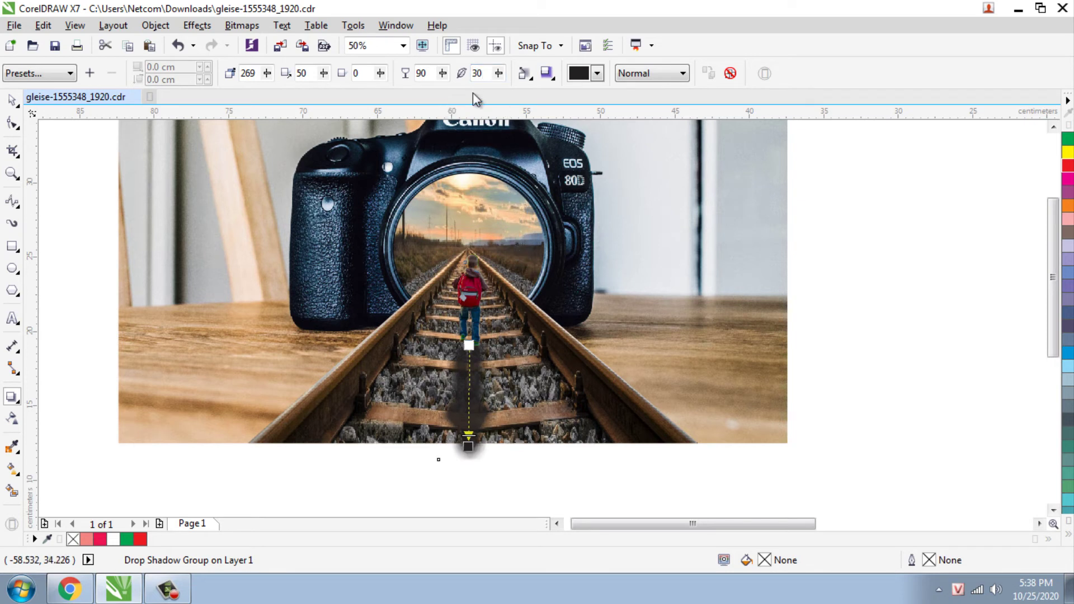
type("40")
key("Return")
- Set the shadow's opacity to 60 and swing its far end slightly sideways to an angle of 280
double_click(421, 74)
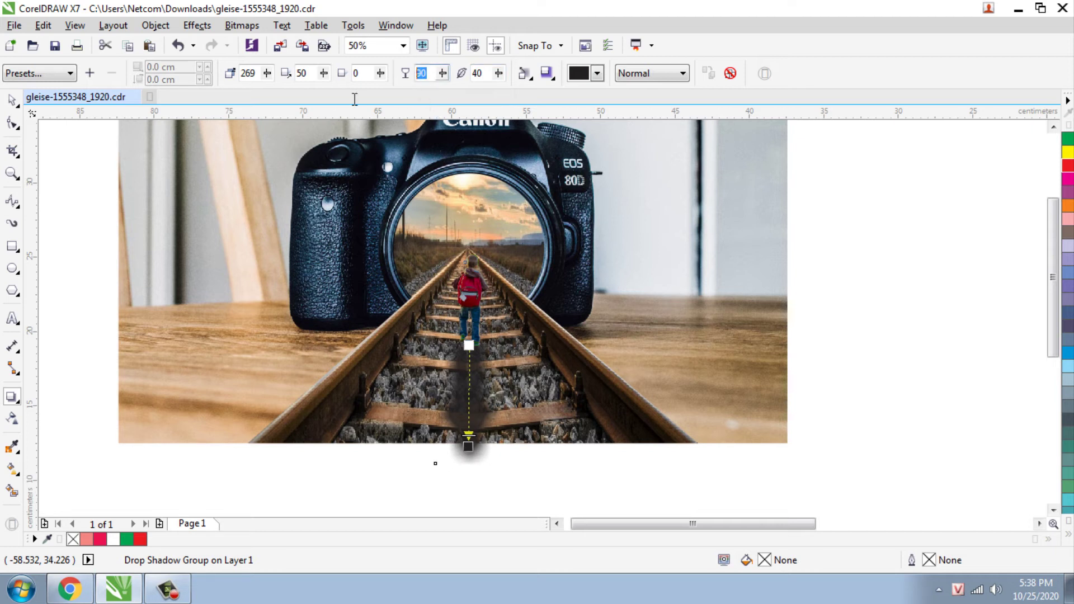
key("Return")
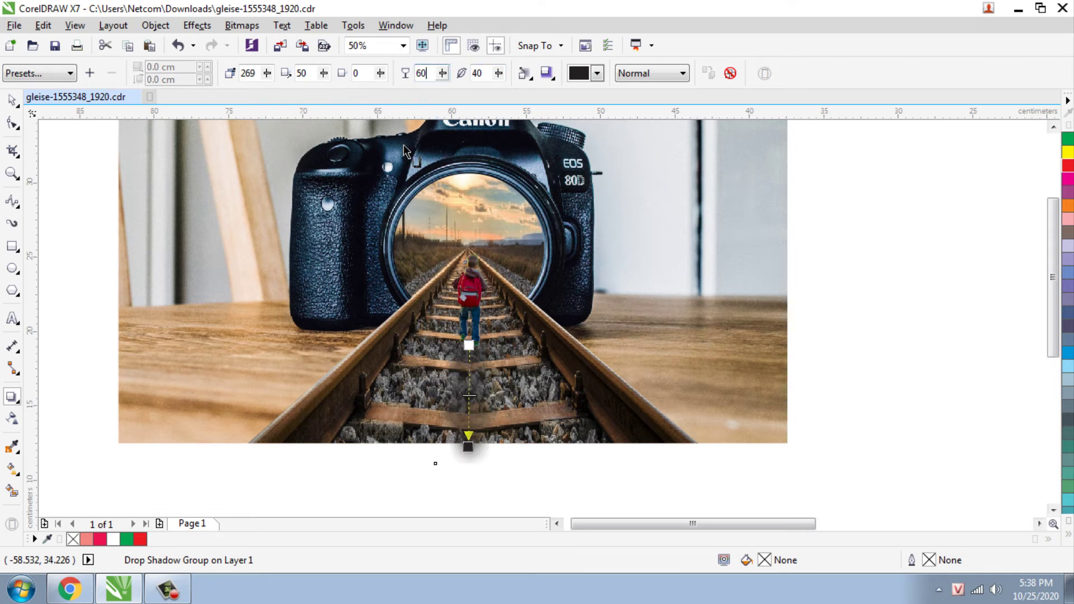
left_click_drag(468, 447, 488, 449)
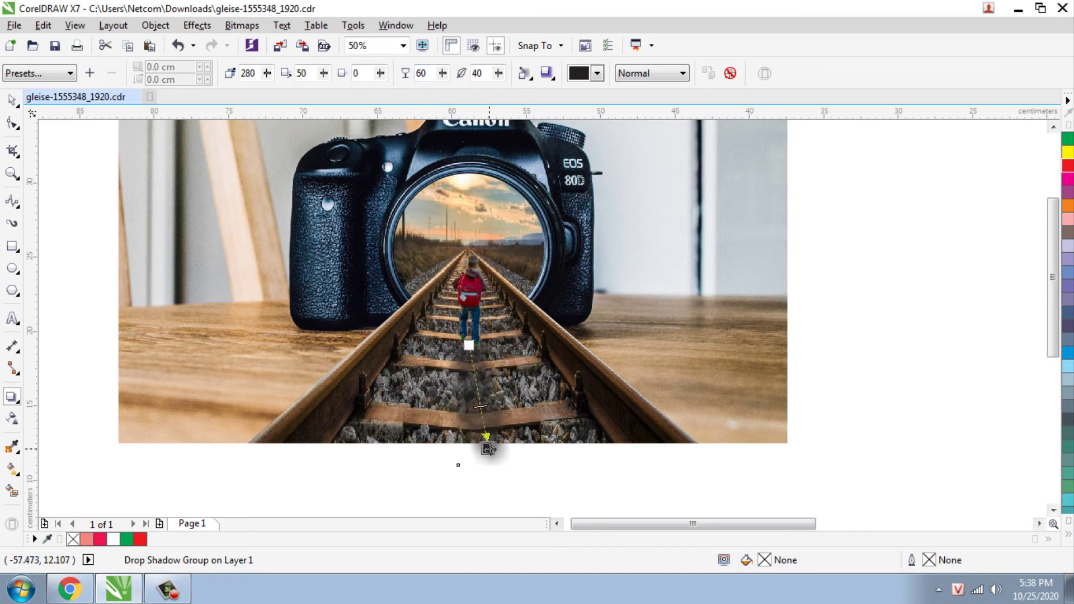
left_click(840, 364)
left_click_drag(482, 407, 487, 448)
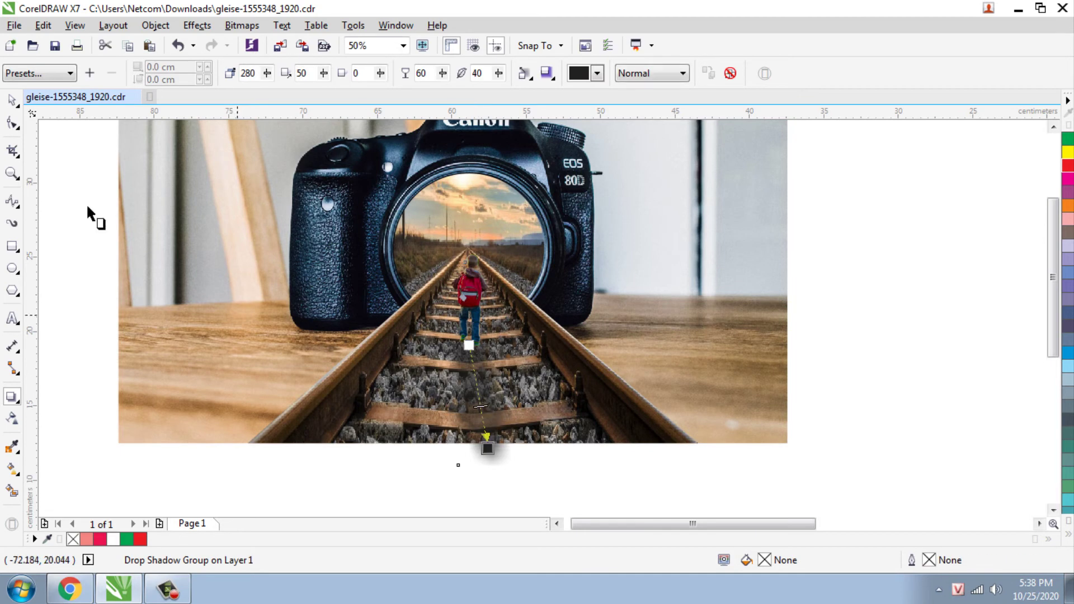
- Break the drop shadow group apart from the boy and convert the separated shadow to curves
left_click(12, 100)
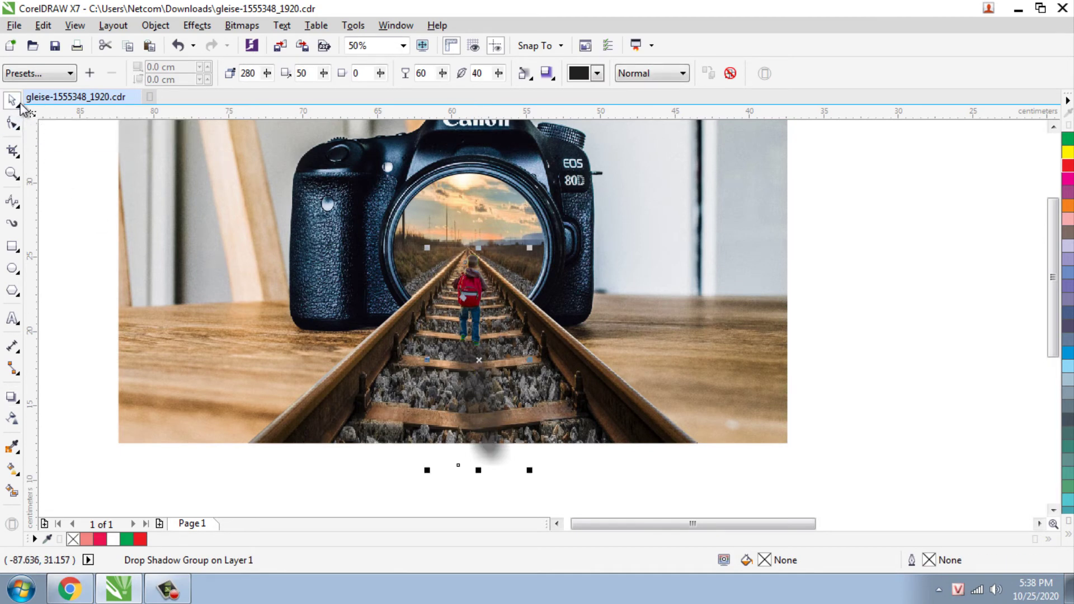
left_click(148, 27)
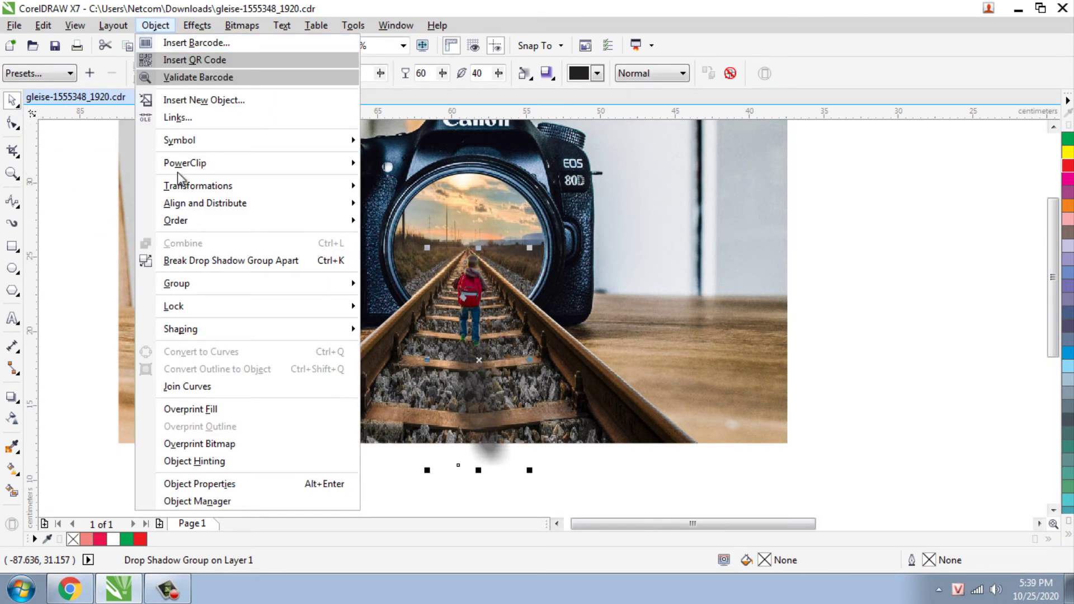
left_click(212, 260)
left_click(381, 458)
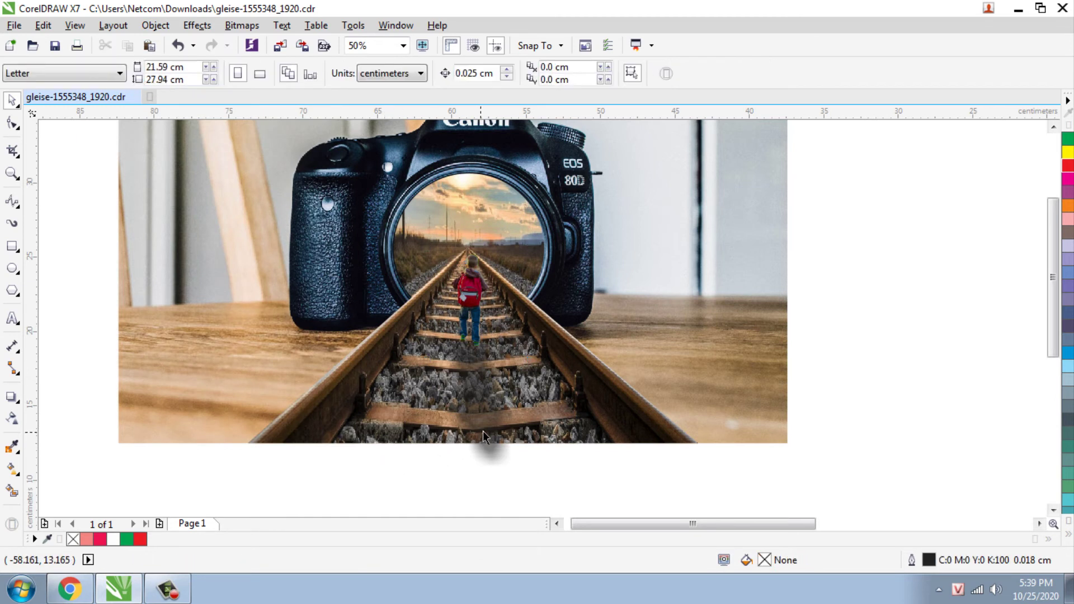
left_click(482, 432)
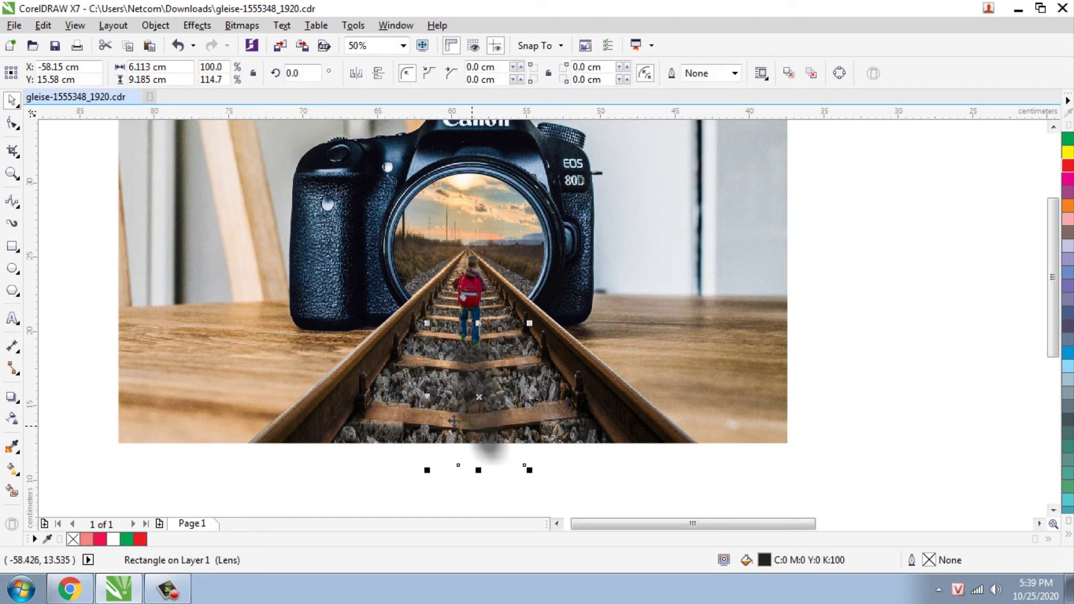
left_click(836, 73)
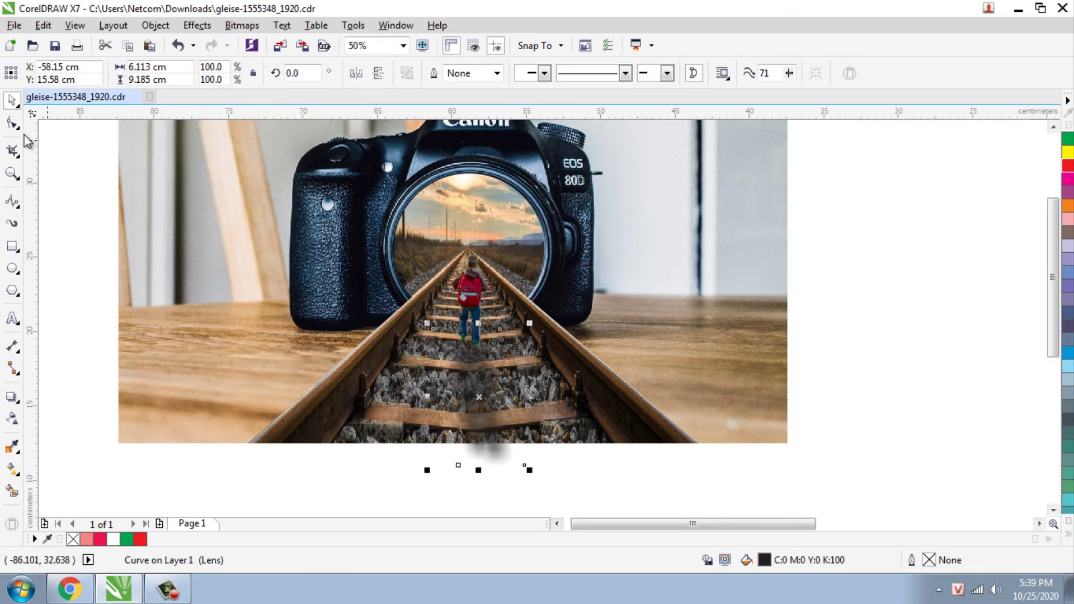
- Draw a rectangle about 18.2 by 7.2 cm over the shadow overhanging the photo's lower edge and use it to cut that part off
left_click(13, 123)
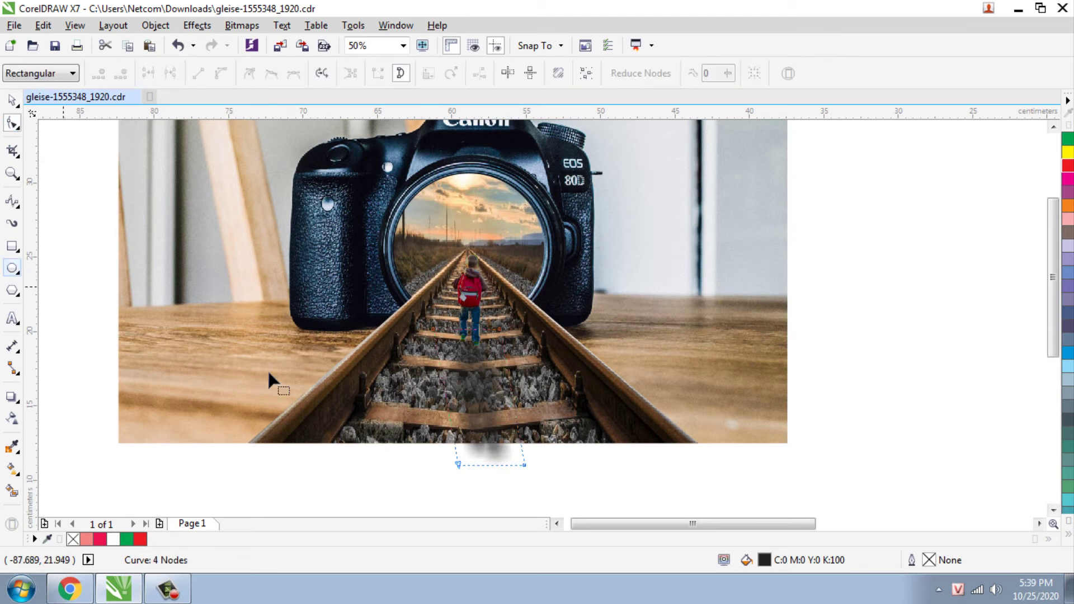
left_click(8, 250)
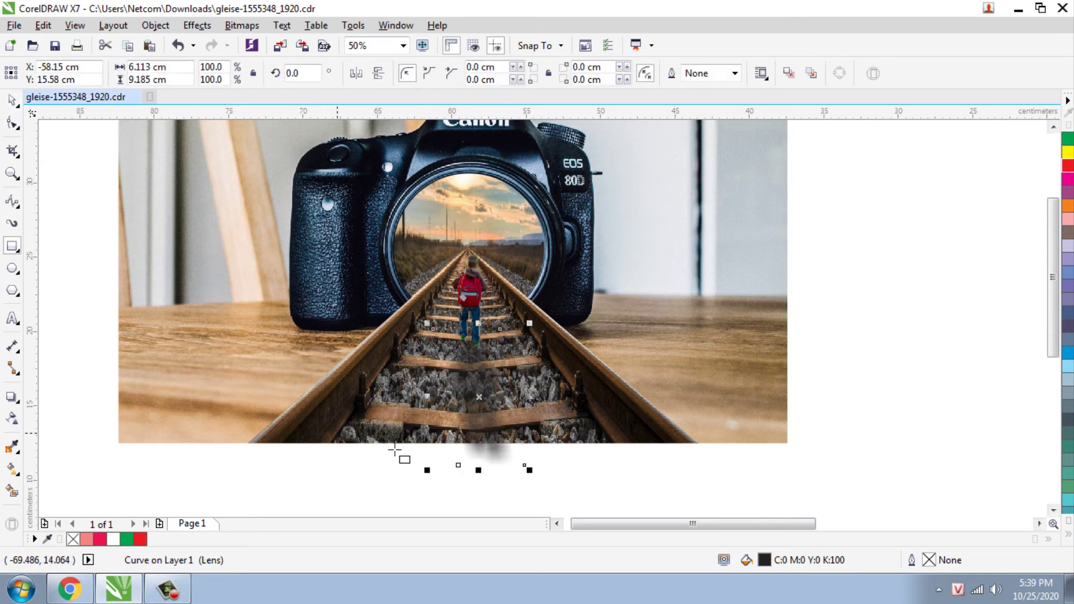
left_click_drag(375, 444, 647, 517)
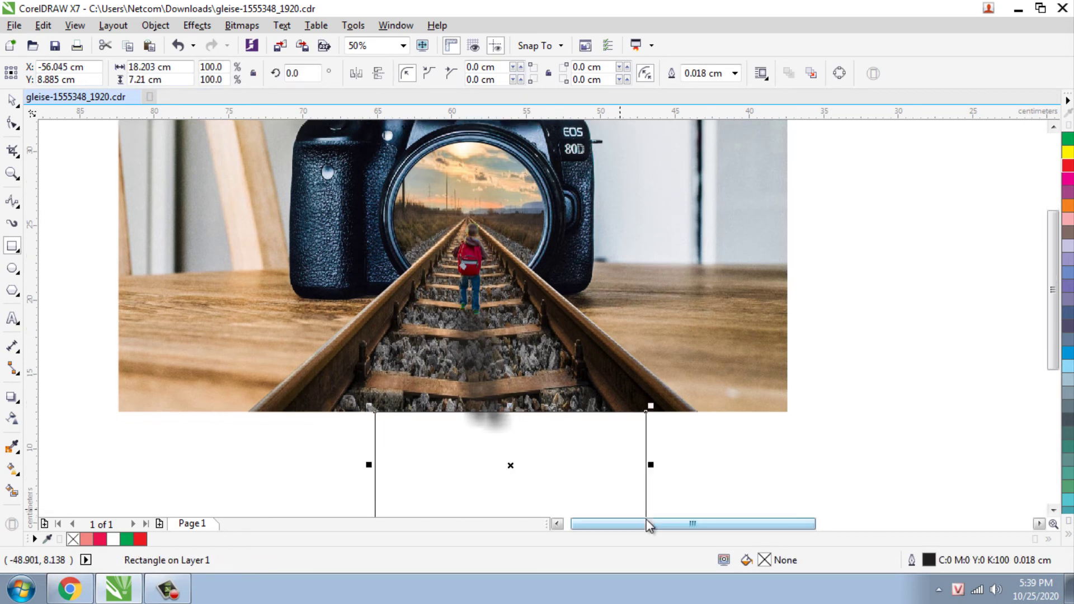
left_click(16, 107)
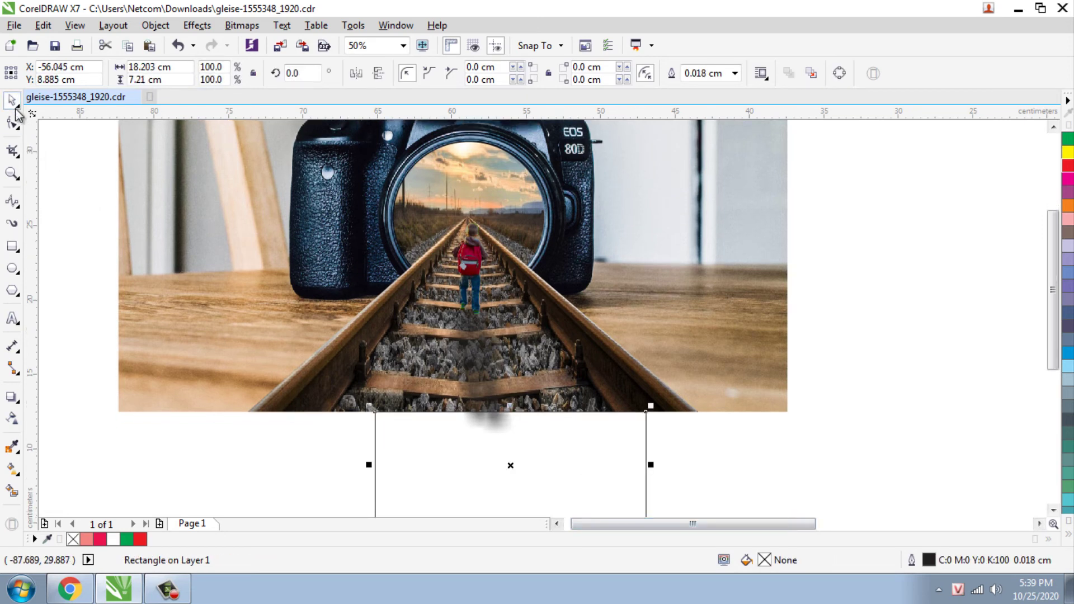
left_click(475, 340, "shift")
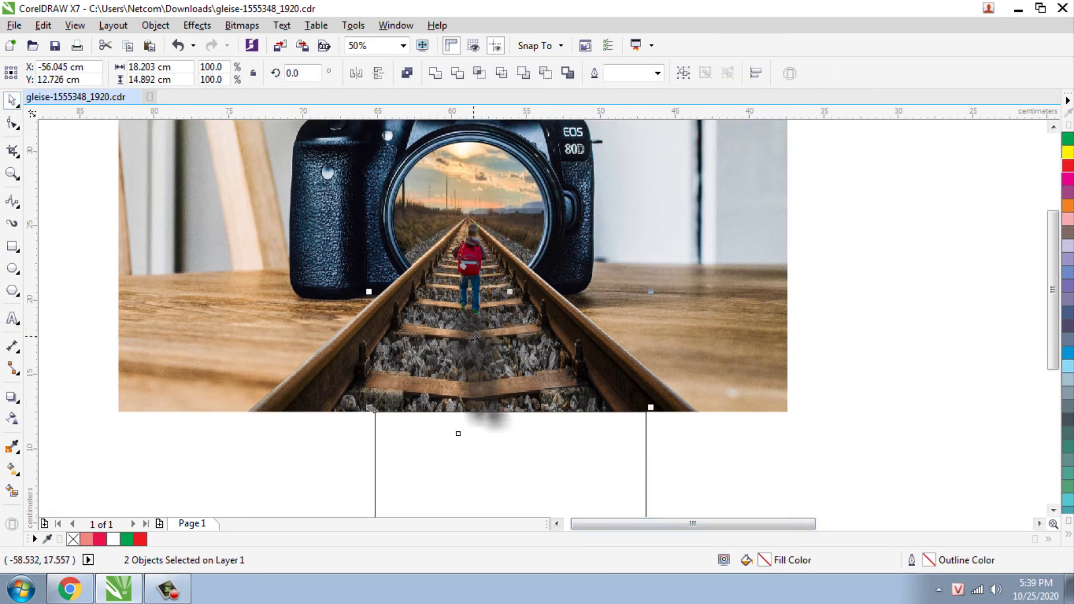
left_click(552, 76)
left_click(915, 270)
key("F4")
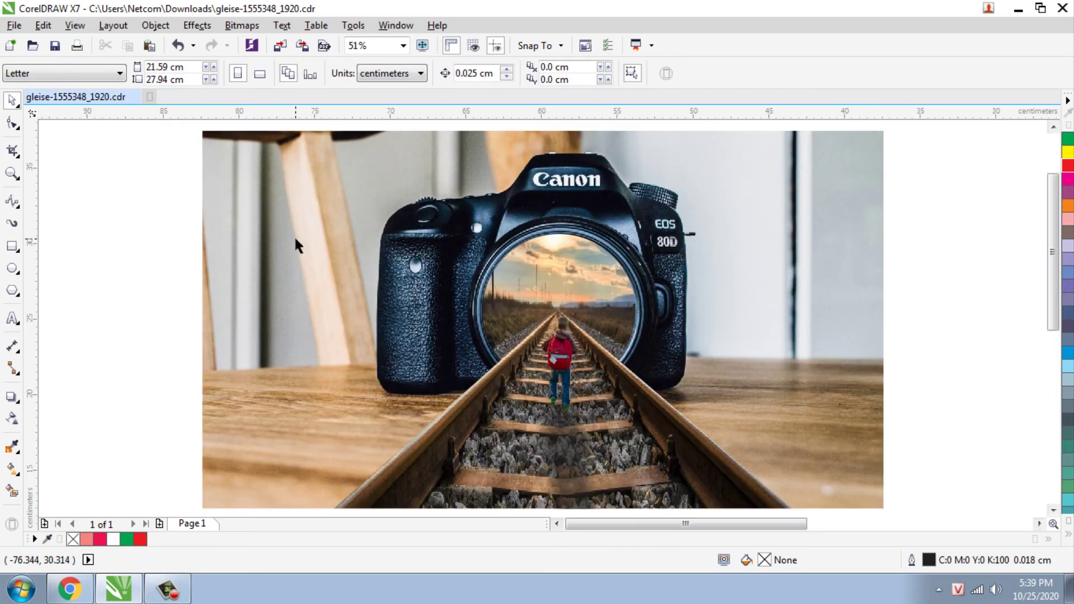
- Draw a 45 by 25 cm rectangle covering the whole composition and give it a black-to-white linear fountain fill
left_click(19, 245)
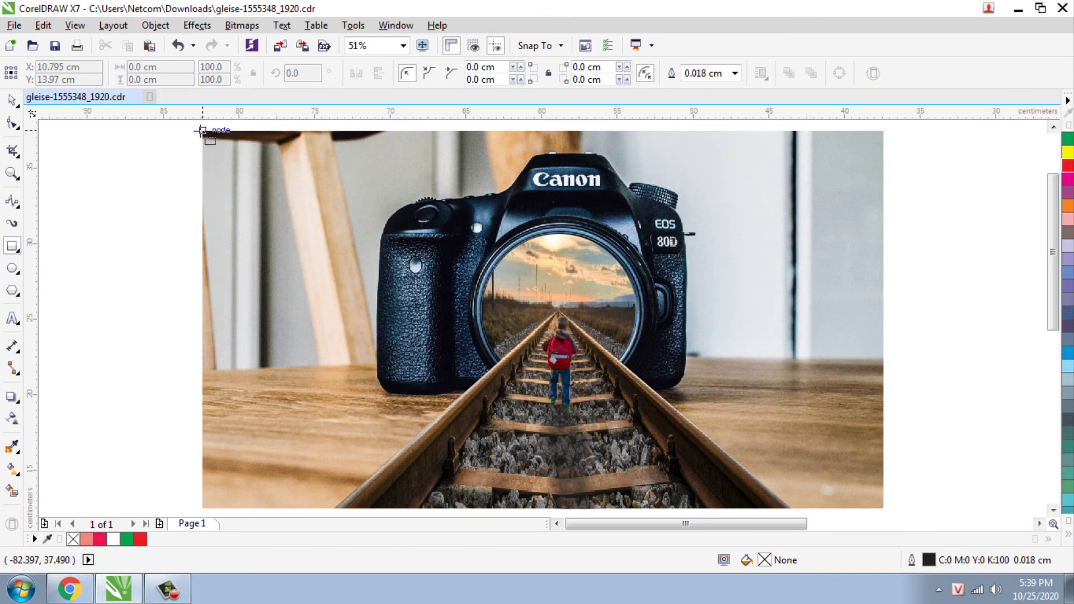
left_click_drag(203, 131, 883, 508)
left_click(10, 103)
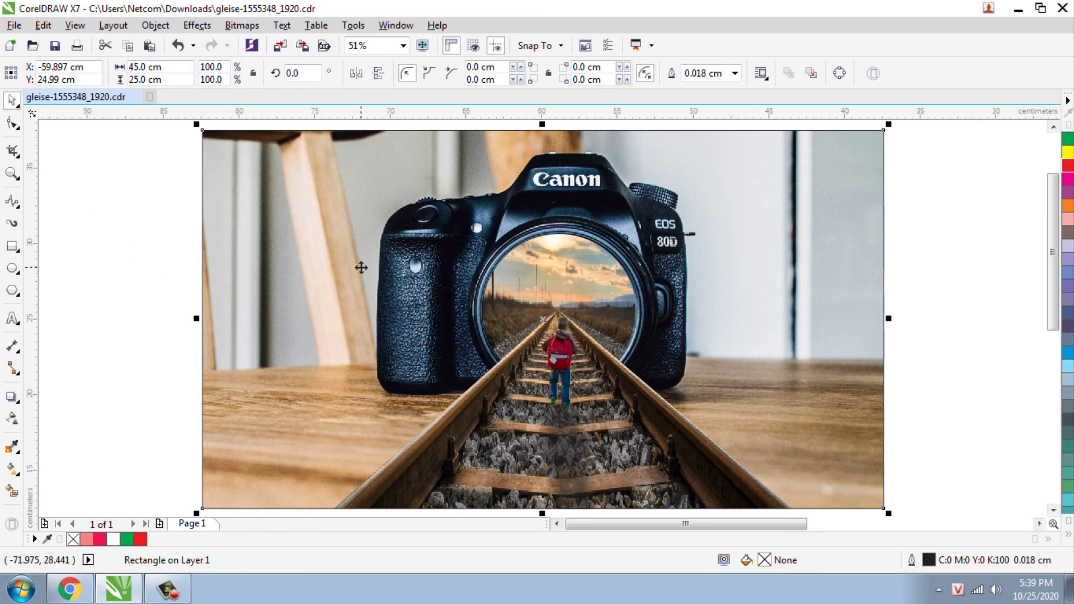
scroll(359, 268, "down", 1)
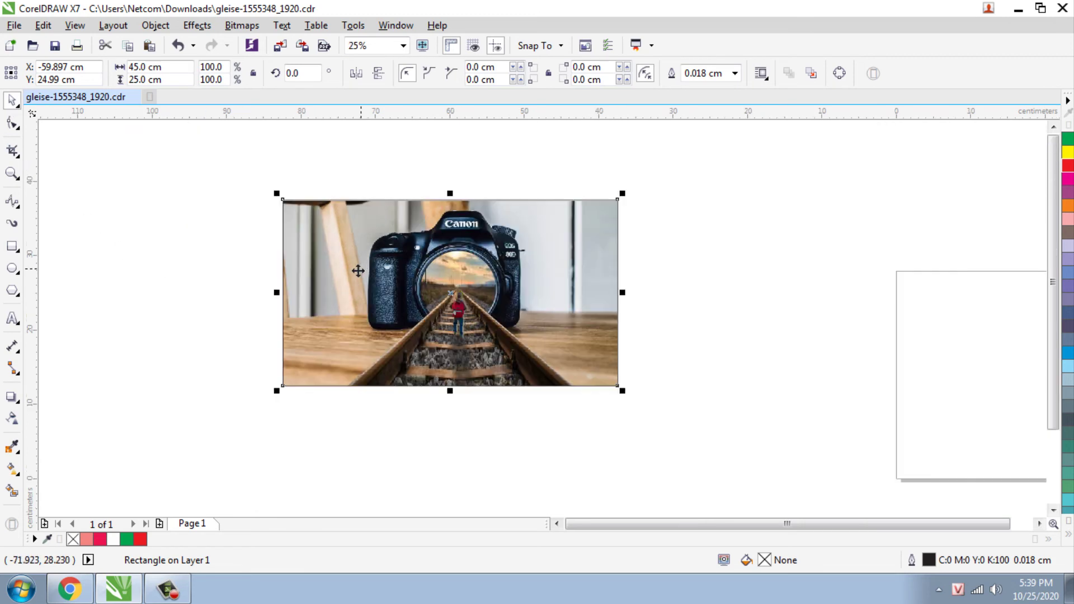
left_click(12, 471)
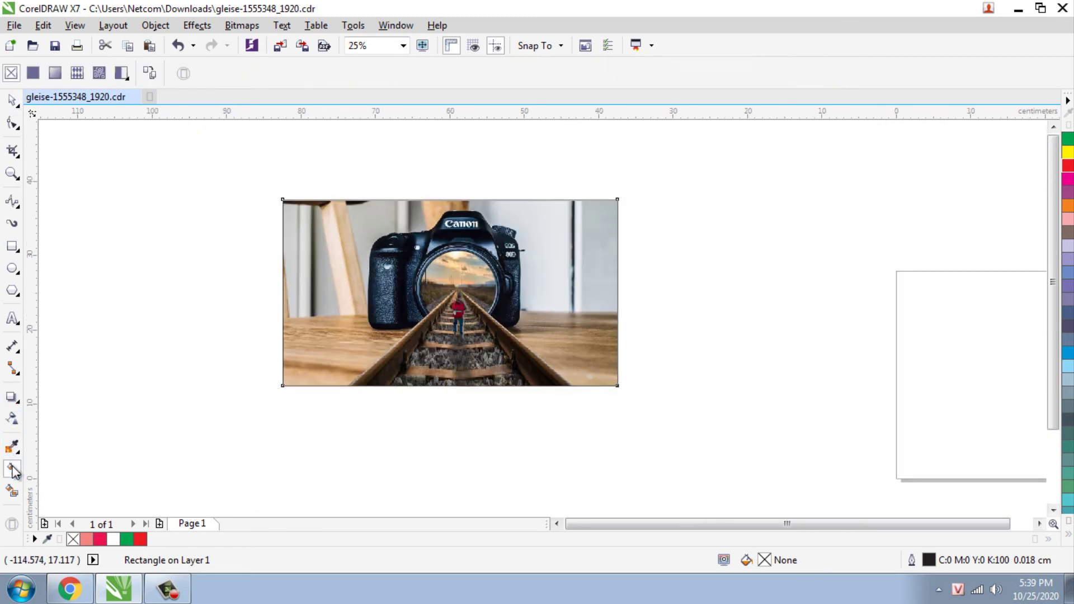
left_click(55, 73)
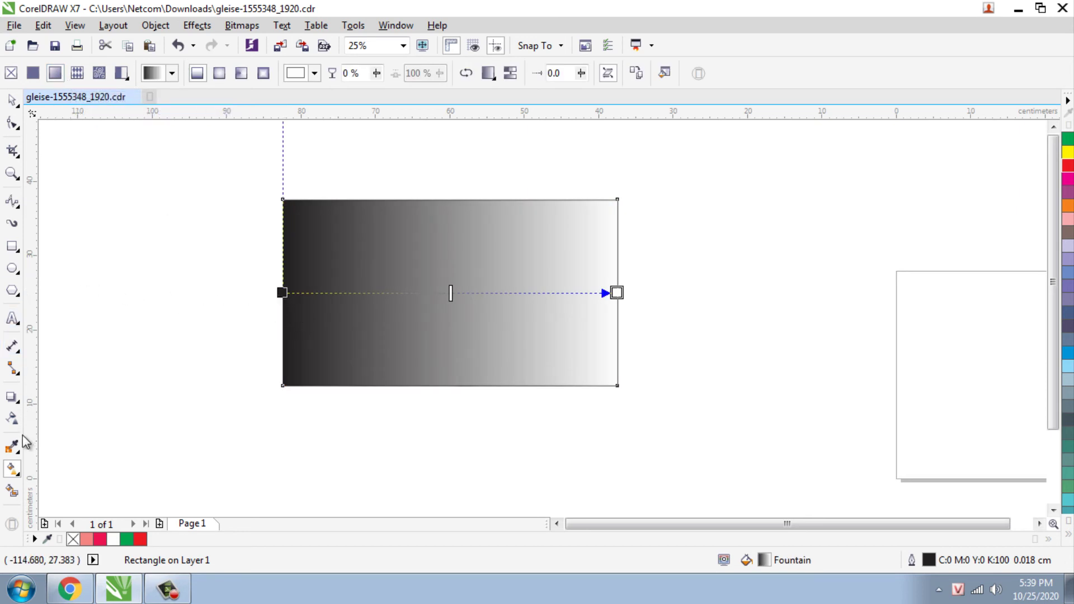
- Set the merge mode of the gradient rectangle's transparency to Overlay
left_click(14, 421)
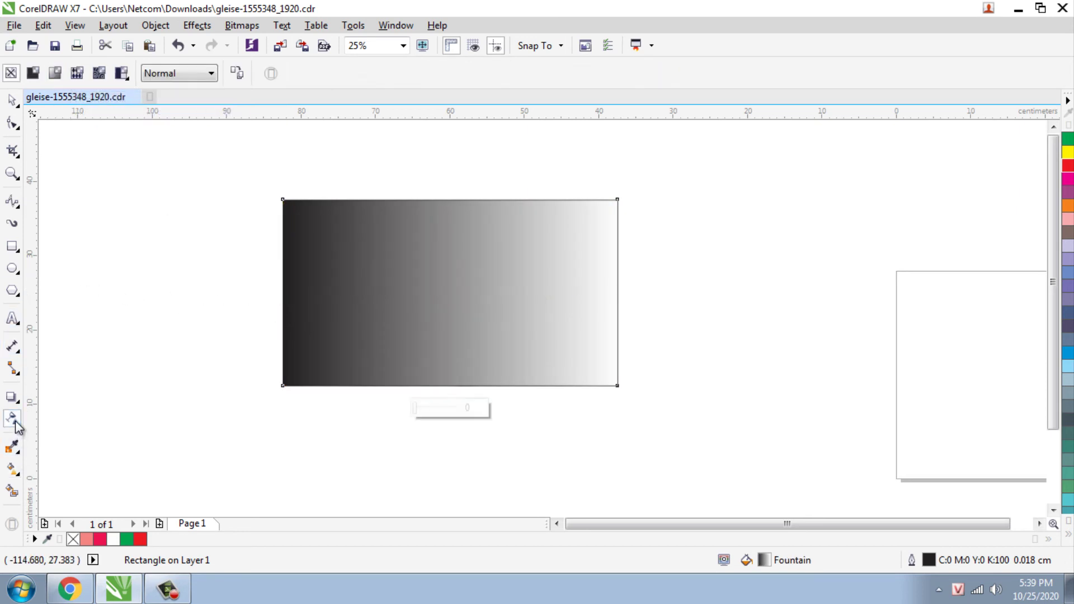
left_click(207, 76)
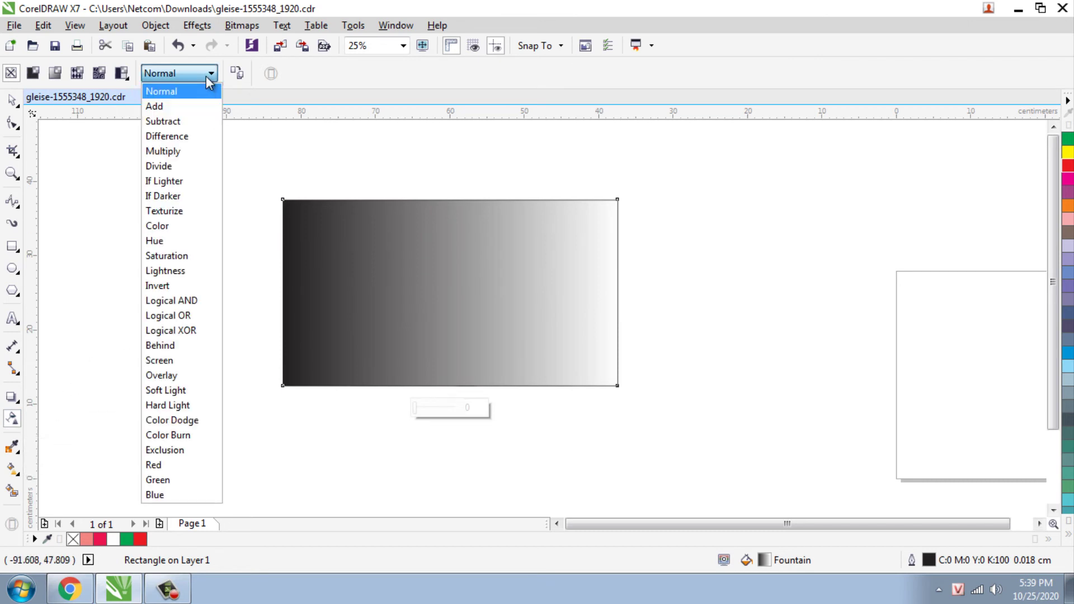
left_click(167, 375)
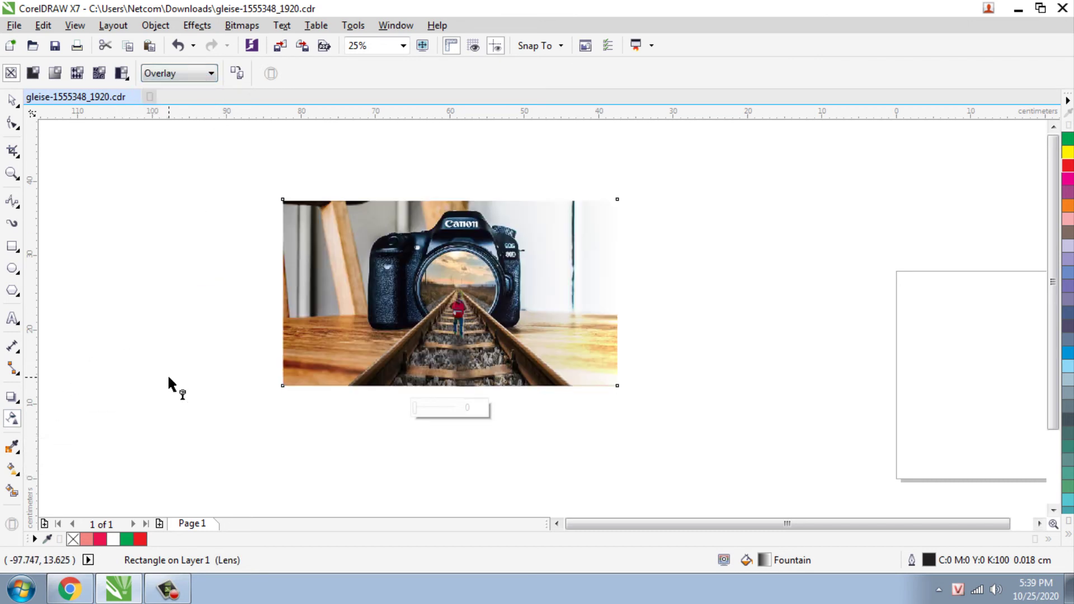
left_click(188, 74)
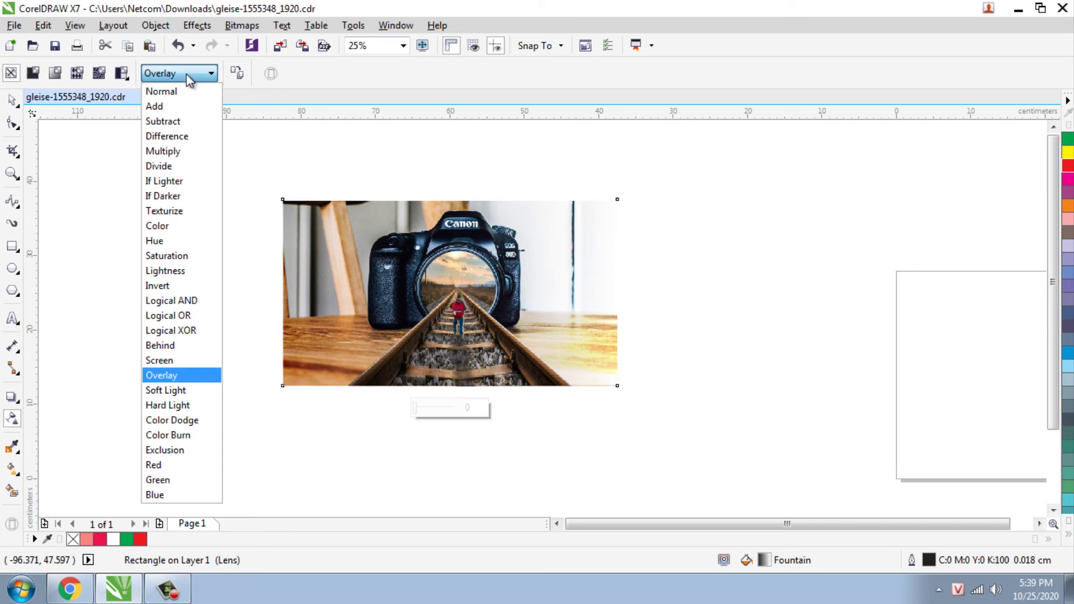
left_click(188, 79)
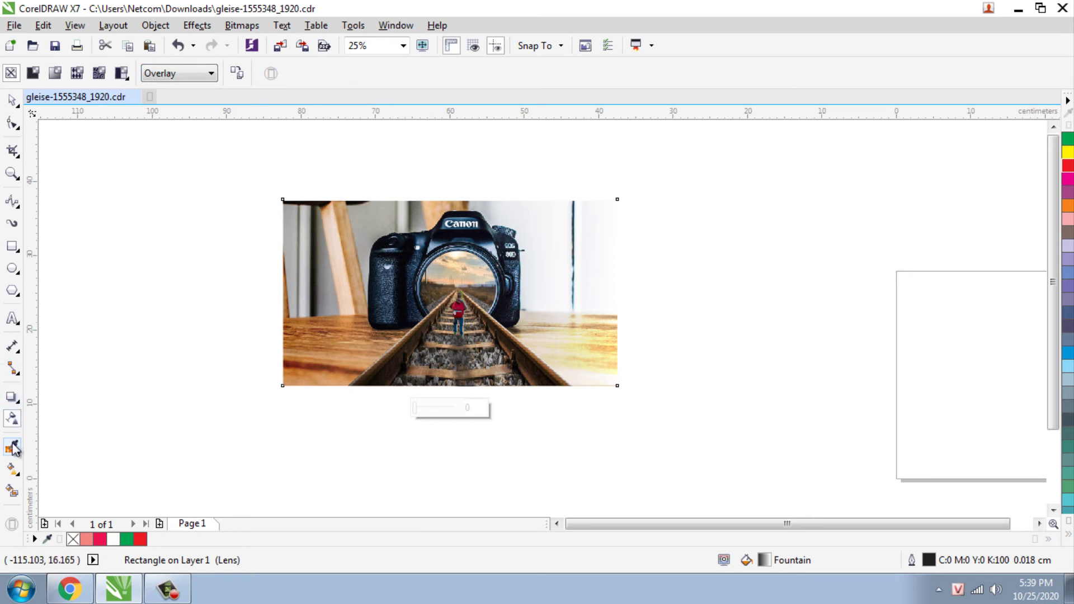
- Try green, dark slate and dark blue as the start colour of the overlay rectangle's gradient
left_click(14, 470)
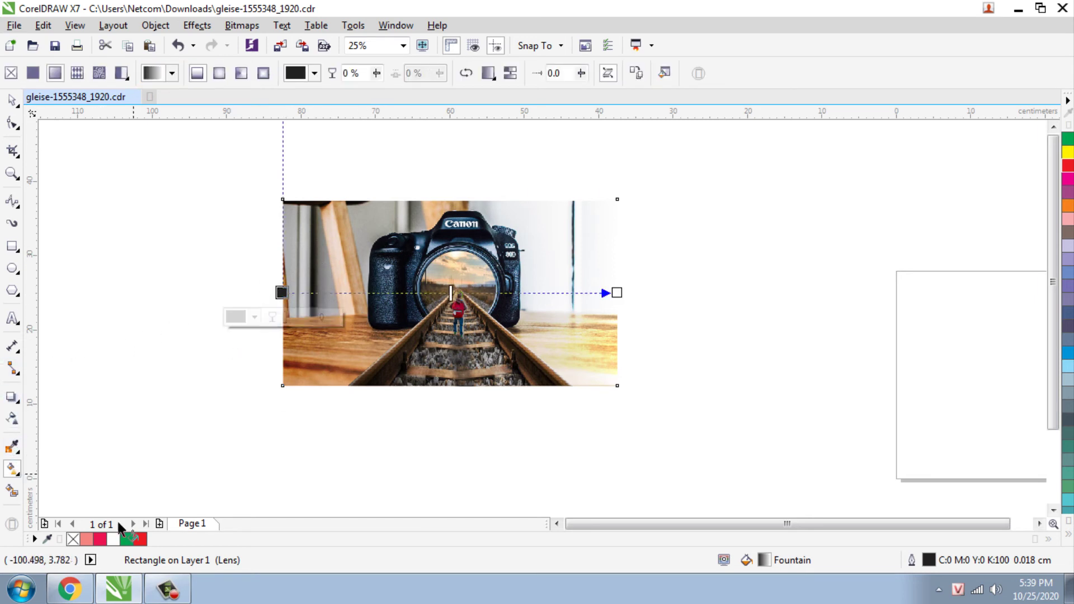
left_click(128, 538)
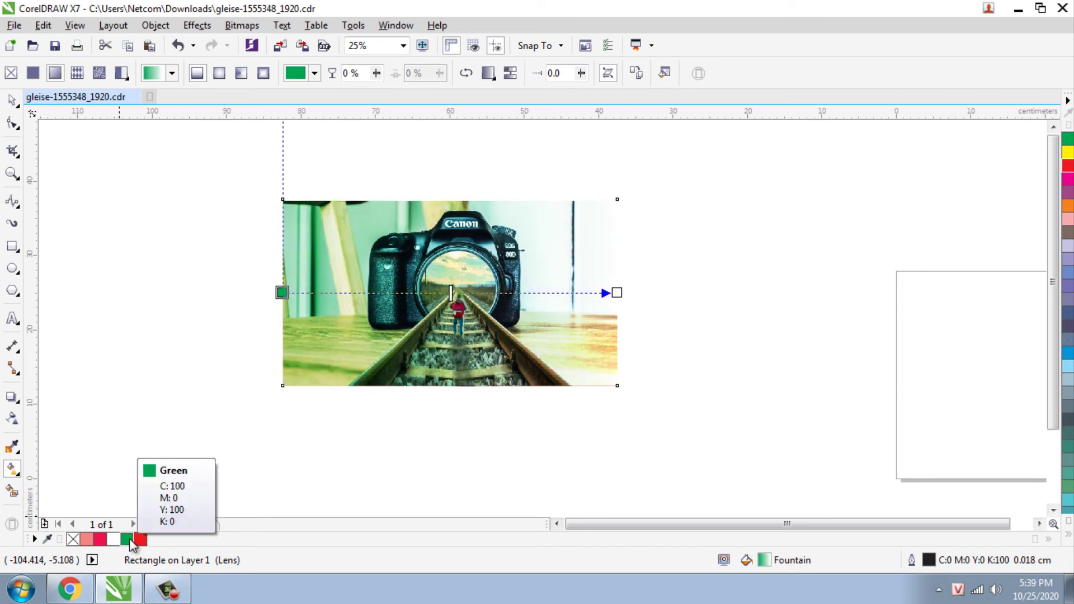
left_click(1067, 328)
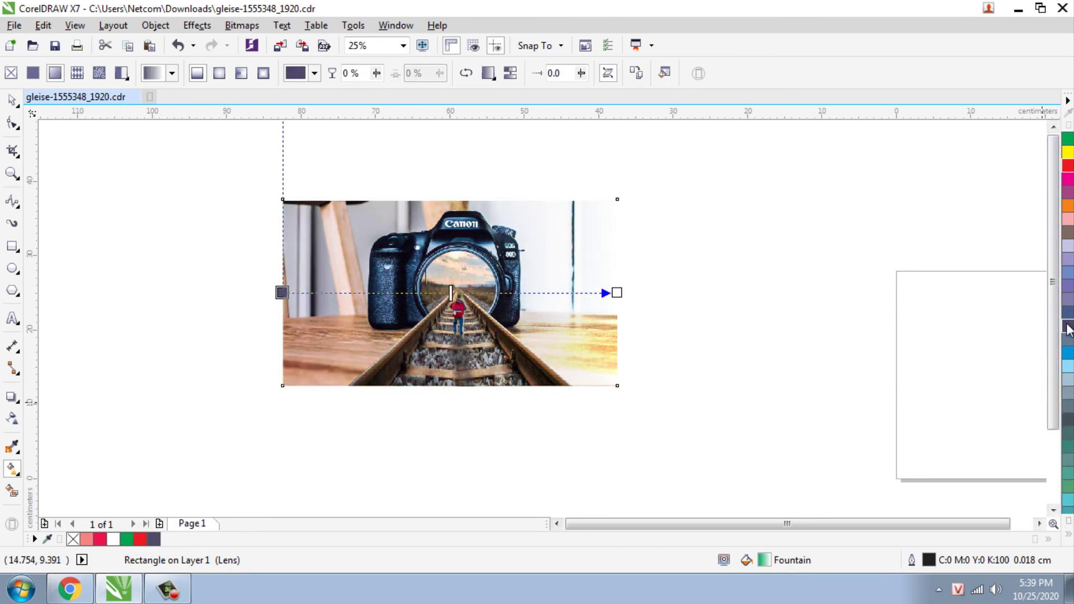
left_click(1068, 535)
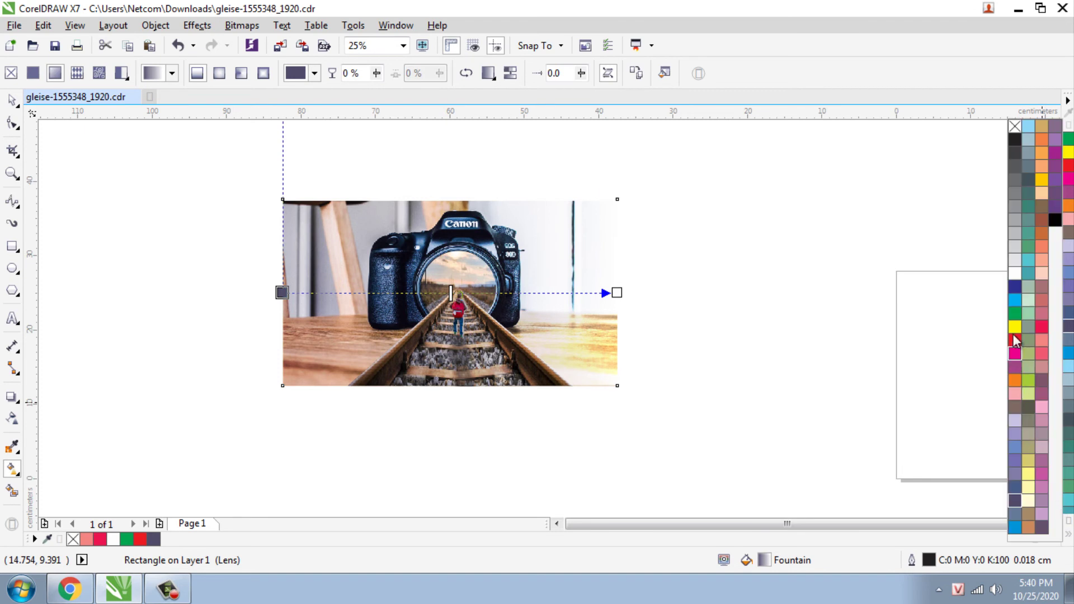
left_click(1015, 288)
- Try crimson and light blue as the gradient's end colour on the right side of the photo, and settle on green
left_click(617, 293)
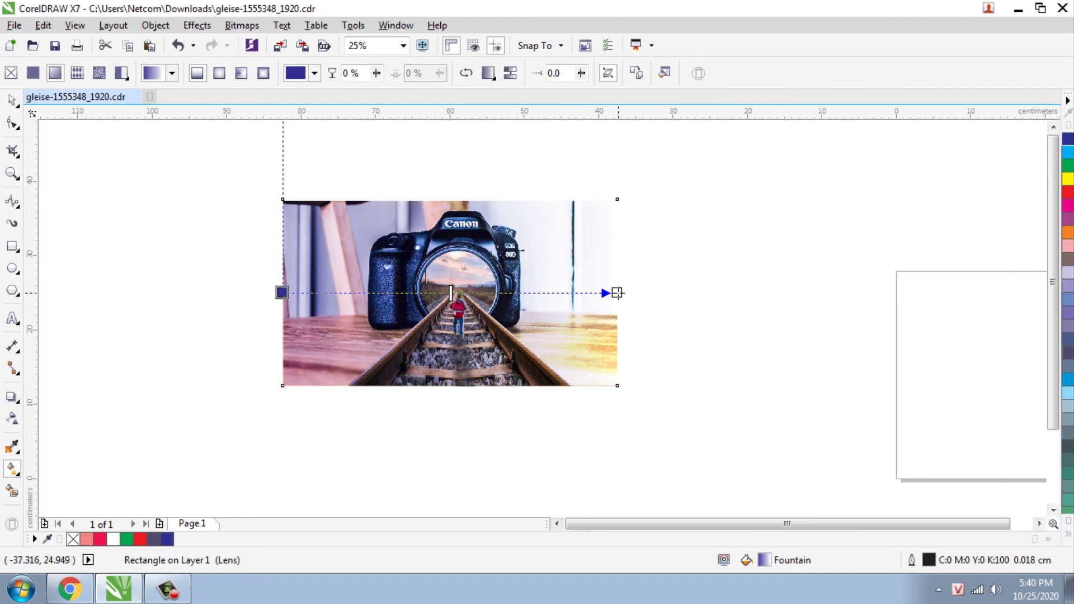
left_click(1065, 142)
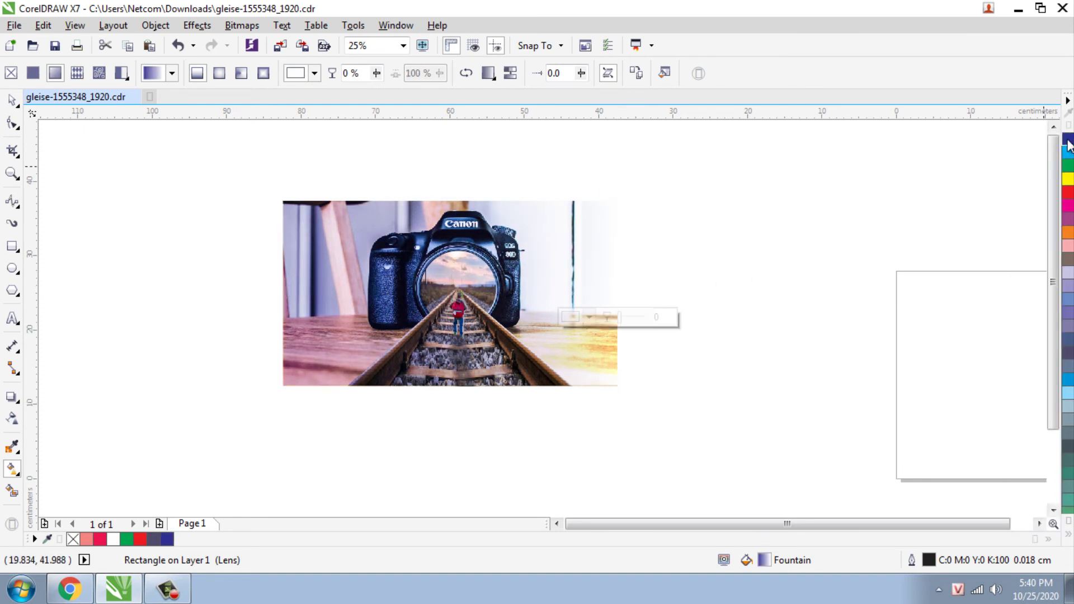
left_click(152, 539)
left_click(139, 541)
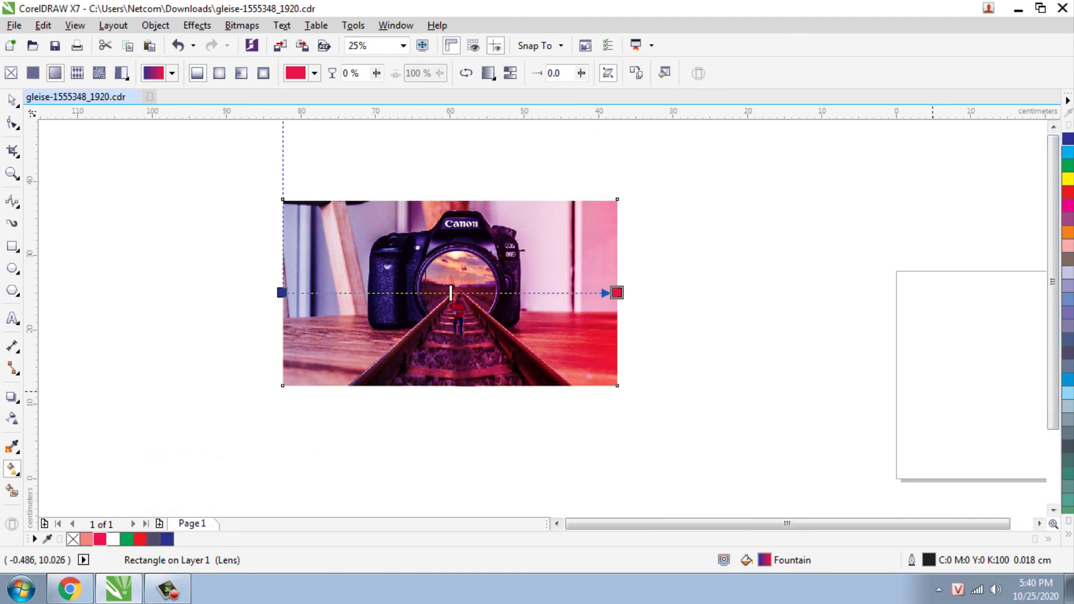
left_click(1066, 152)
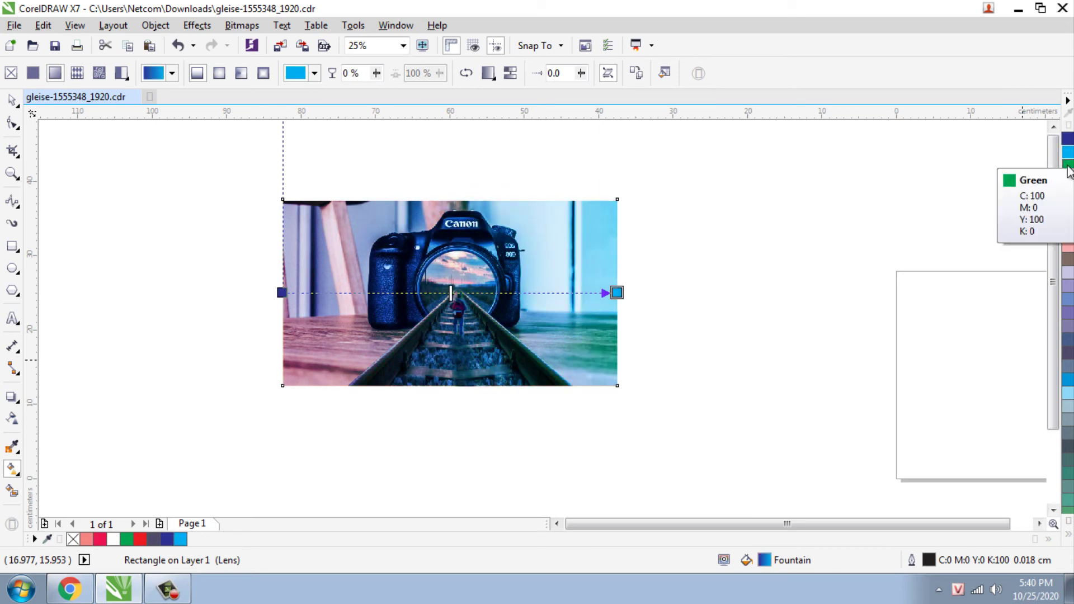
left_click(1067, 168)
left_click(784, 253)
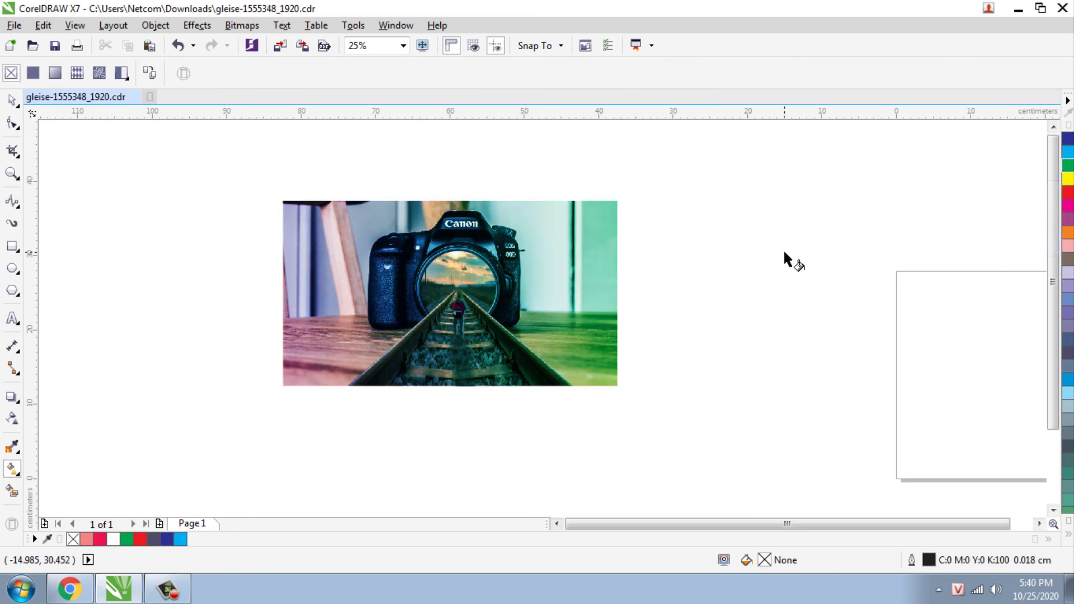
- Set the gradient's start colour on the left side of the photo to salmon pink, trying crimson first
left_click(302, 311)
left_click(281, 293)
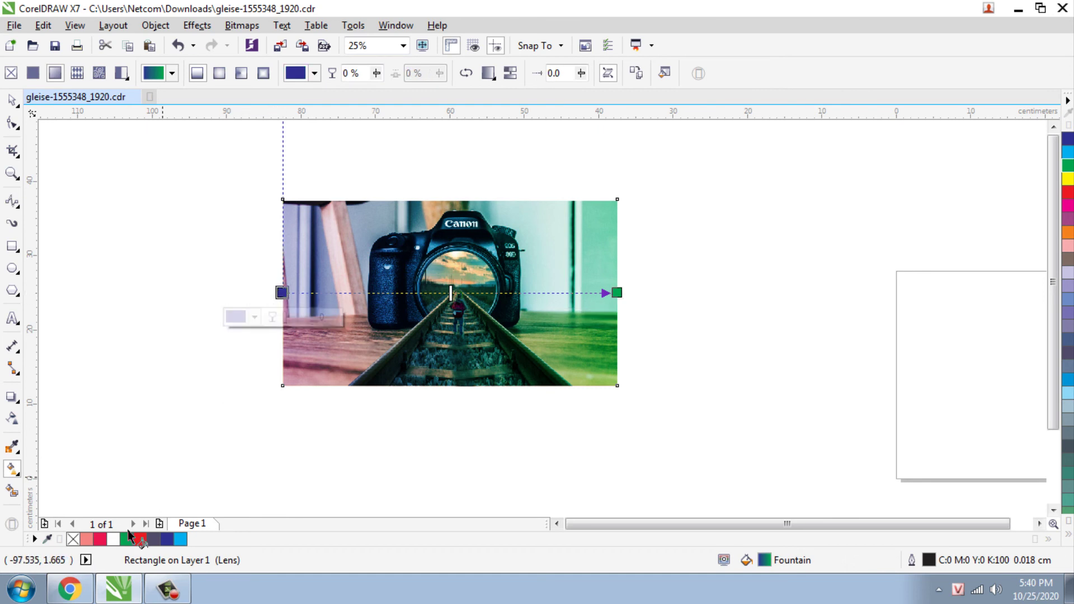
left_click(140, 539)
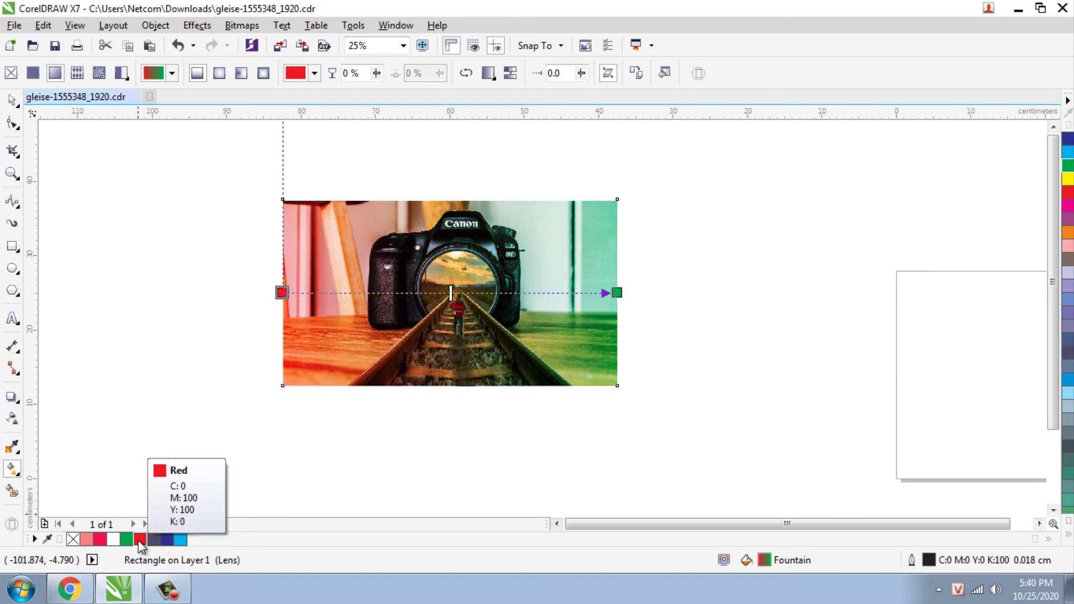
left_click(86, 539)
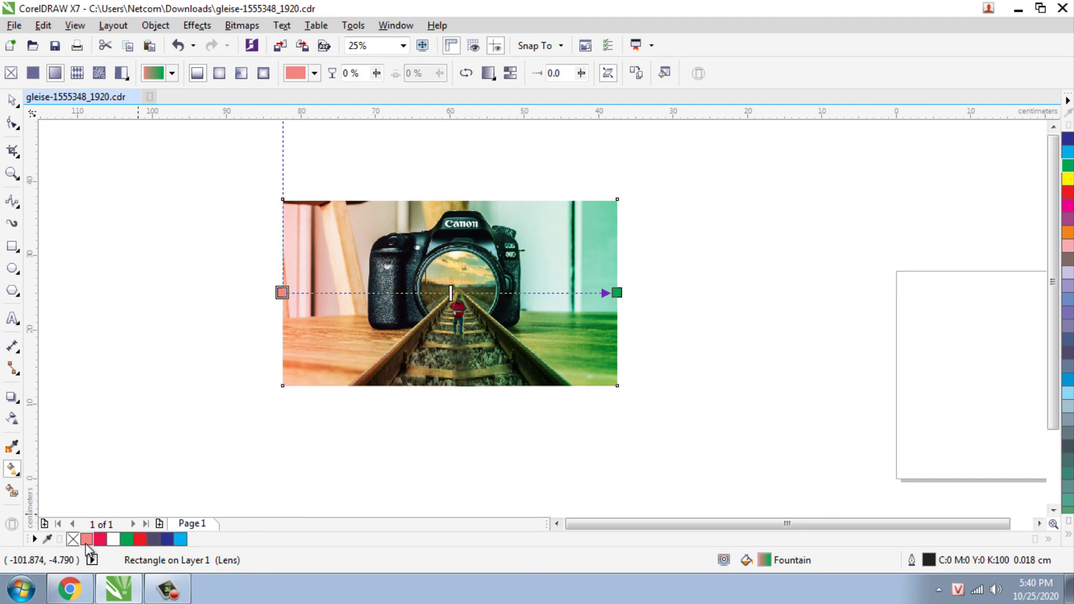
left_click(424, 450)
scroll(536, 334, "up", 3)
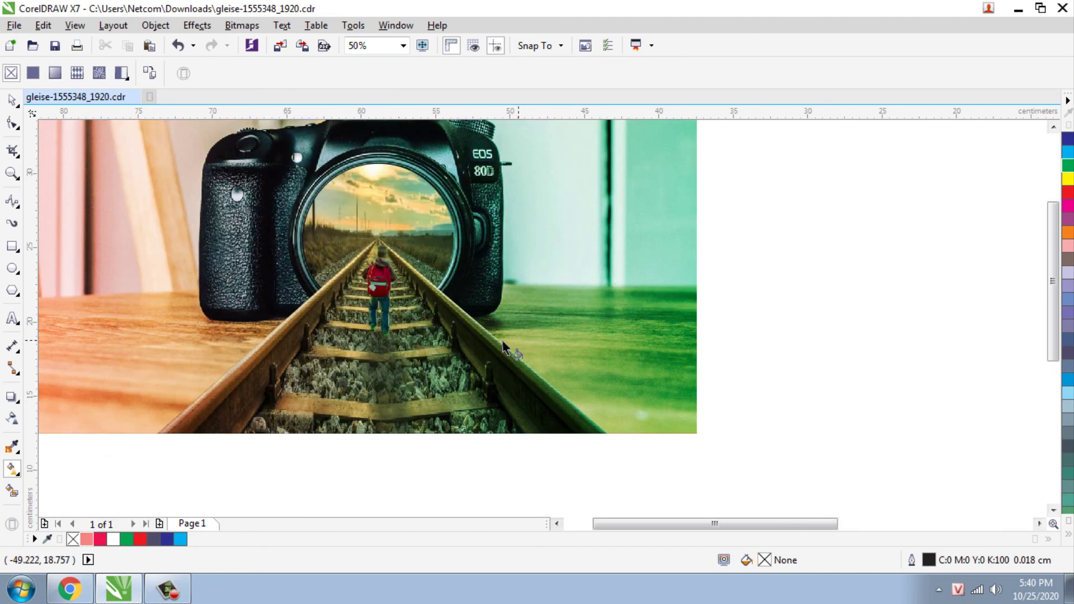
scroll(500, 350, "up", 1)
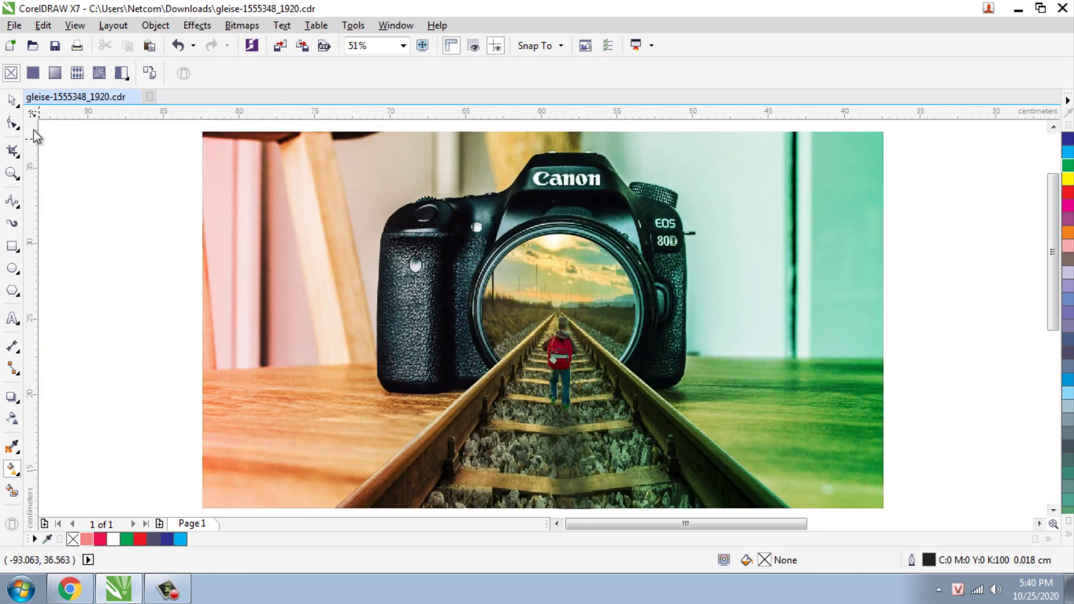
- Bring the cloud file ZCOOL_CU11 from the folder of cloud PSD files into the CorelDRAW drawing
left_click(13, 103)
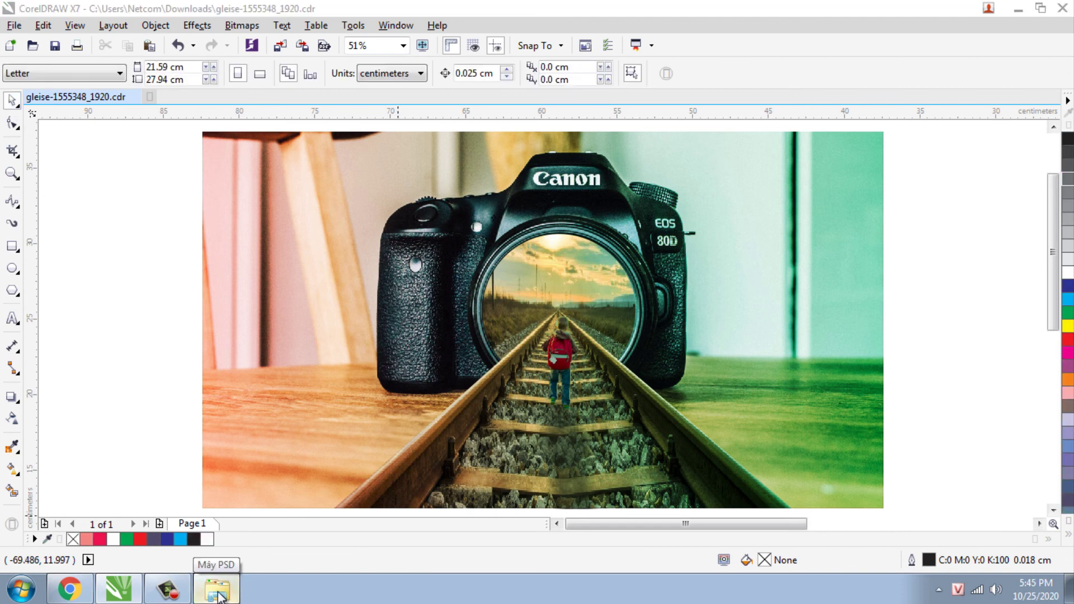
left_click(216, 588)
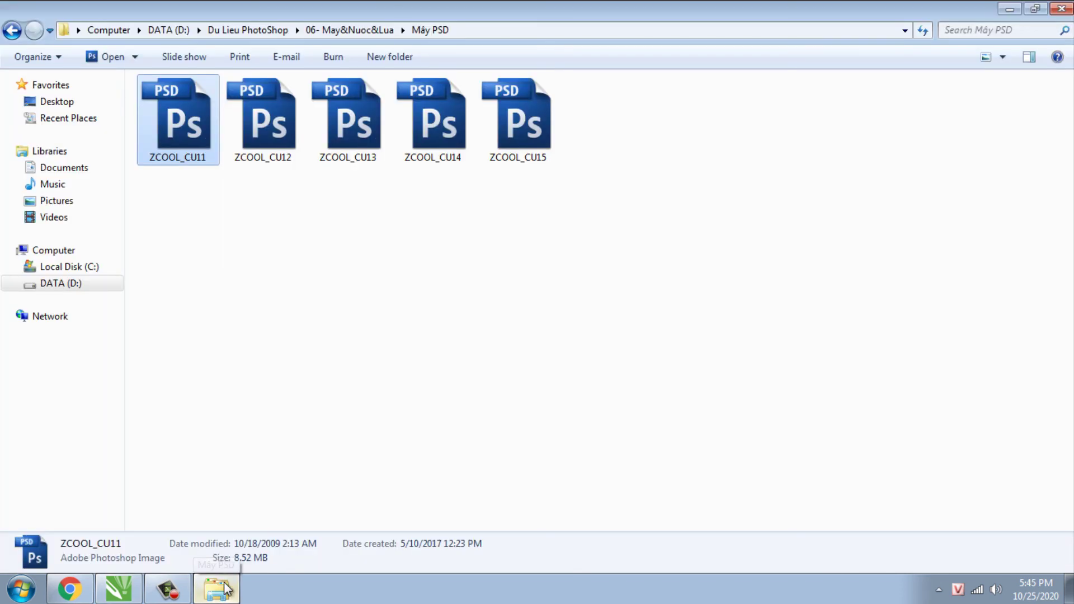
left_click(407, 244)
left_click_drag(191, 133, 938, 267)
scroll(567, 275, "down", 2)
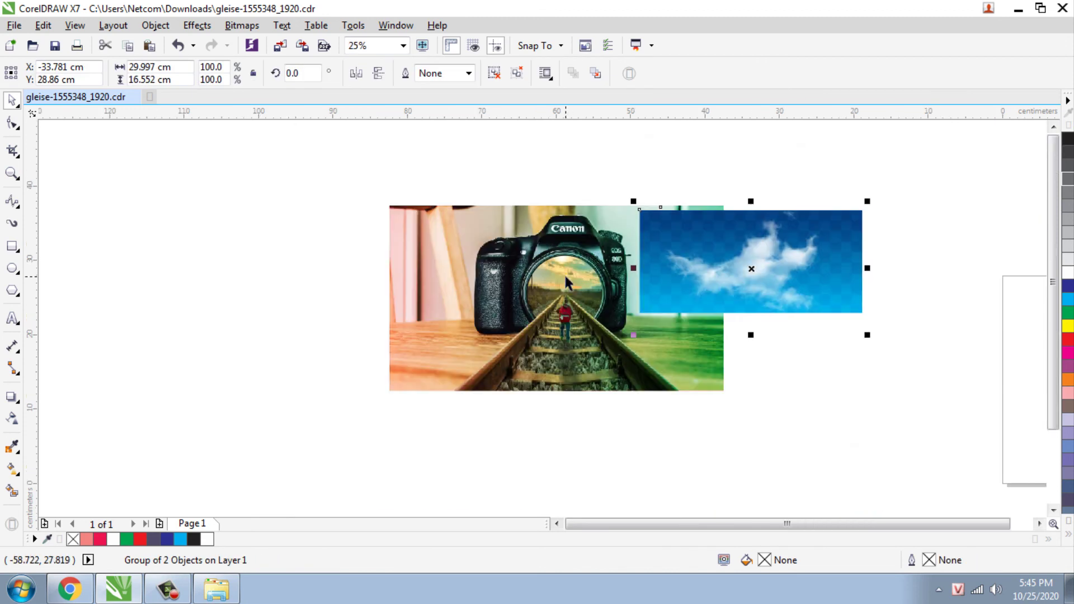
- Move the cloud group over the camera's right side, ungroup it and delete its blue sky background
left_click_drag(787, 271, 673, 277)
left_click(495, 73)
left_click(822, 358)
left_click(823, 248)
key("Delete")
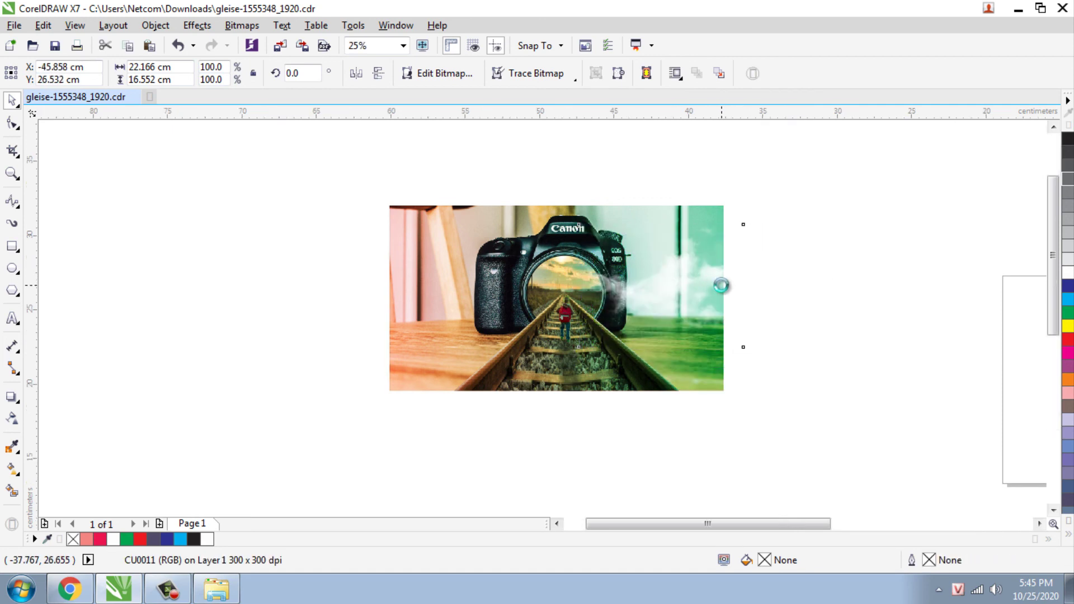
- Scale the cloud down to about 80.5 percent and position it at the right edge of the lens
scroll(721, 285, "up", 2)
left_click_drag(771, 415, 706, 366)
left_click_drag(568, 266, 538, 274)
scroll(615, 282, "down", 2)
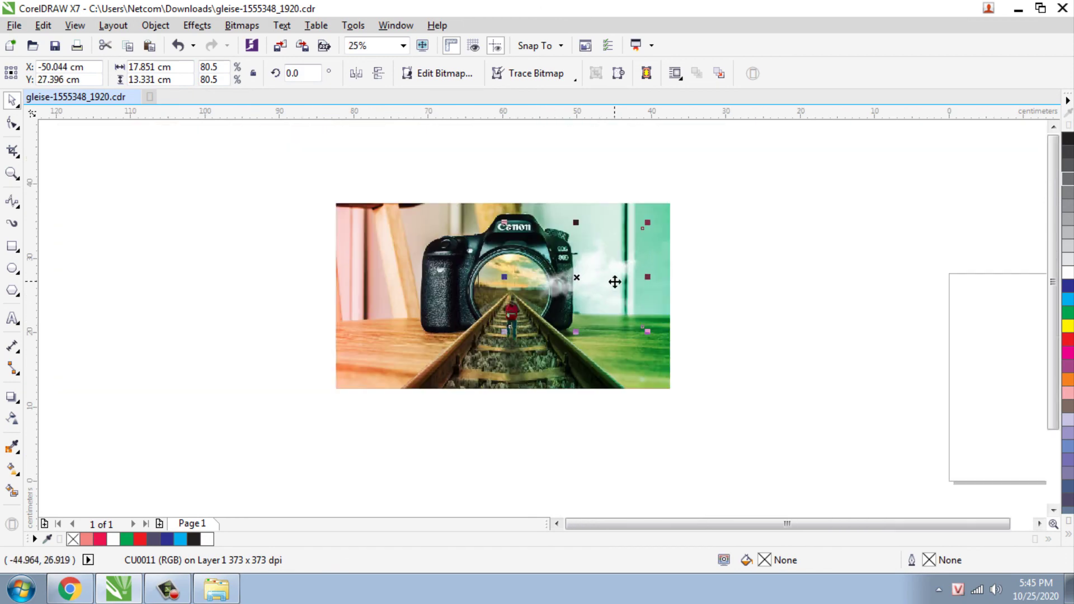
- Place a copy of the cloud on the camera's left side and try mirroring it horizontally
scroll(535, 280, "up", 2)
left_click_drag(616, 275, 283, 271)
left_click(357, 74)
scroll(286, 257, "down", 2)
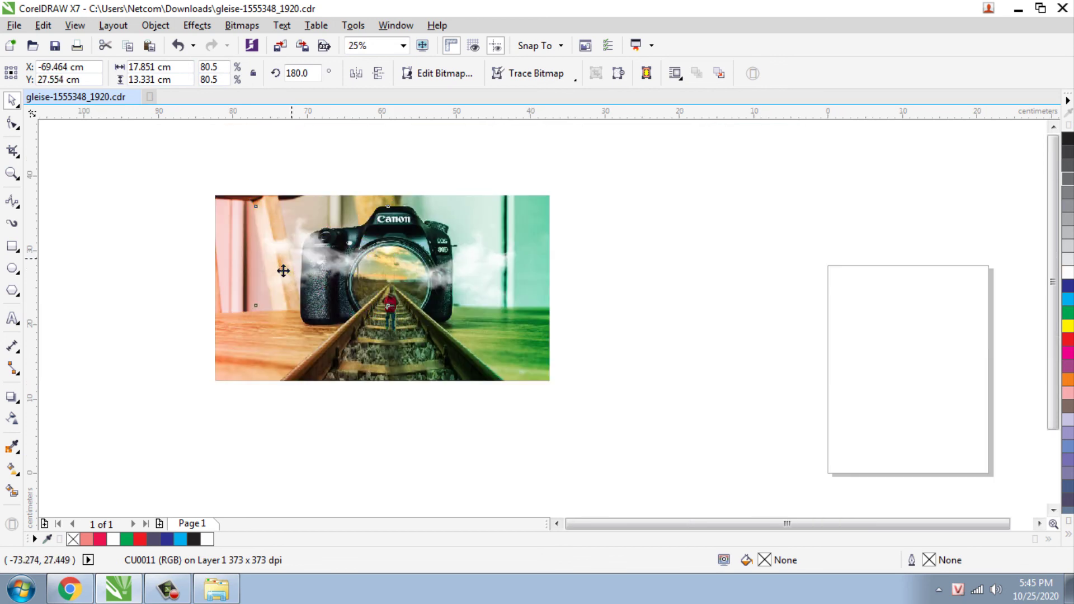
left_click(355, 73)
left_click(642, 202)
- Reduce the cloud copy to about 65.2 percent, shrink it further, and position it across the left edge of the lens
left_click_drag(321, 264, 309, 256)
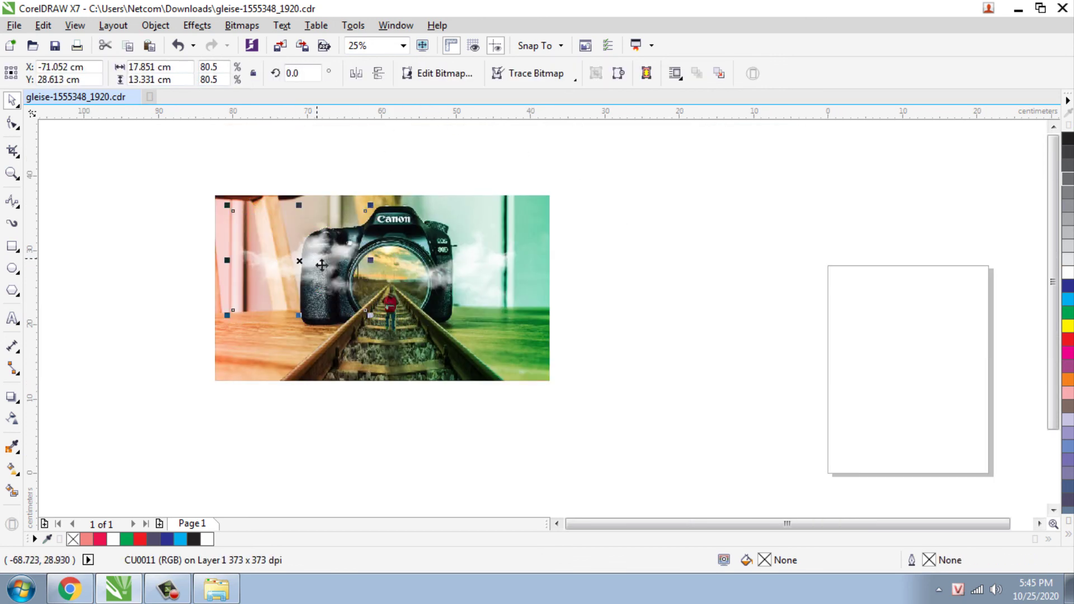
left_click_drag(367, 312, 337, 288)
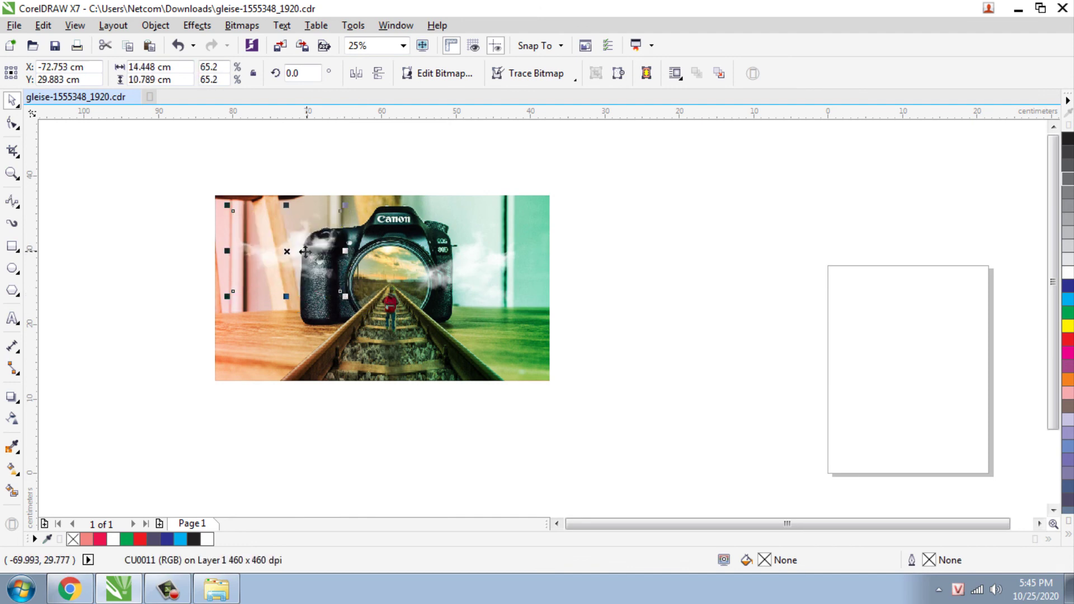
left_click_drag(305, 251, 350, 262)
scroll(328, 267, "up", 2)
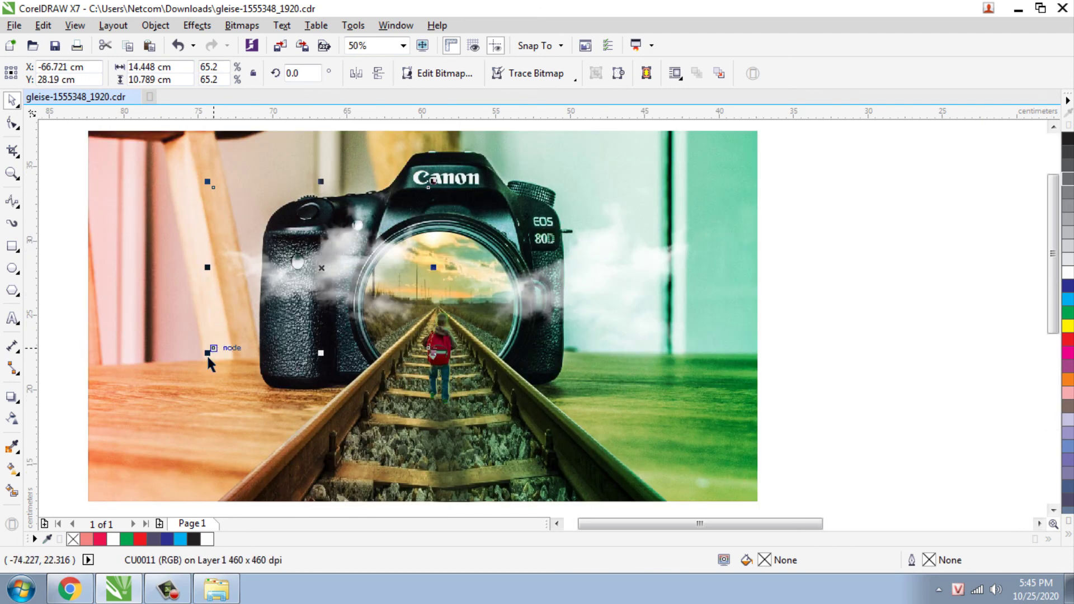
left_click_drag(207, 352, 293, 286)
left_click_drag(362, 241, 336, 284)
left_click(824, 263)
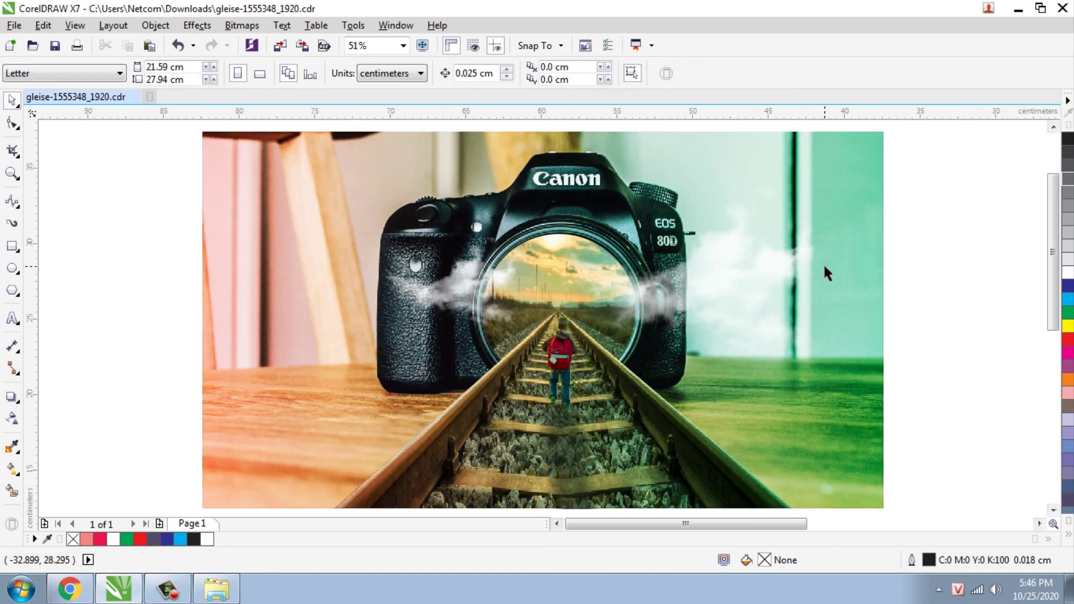